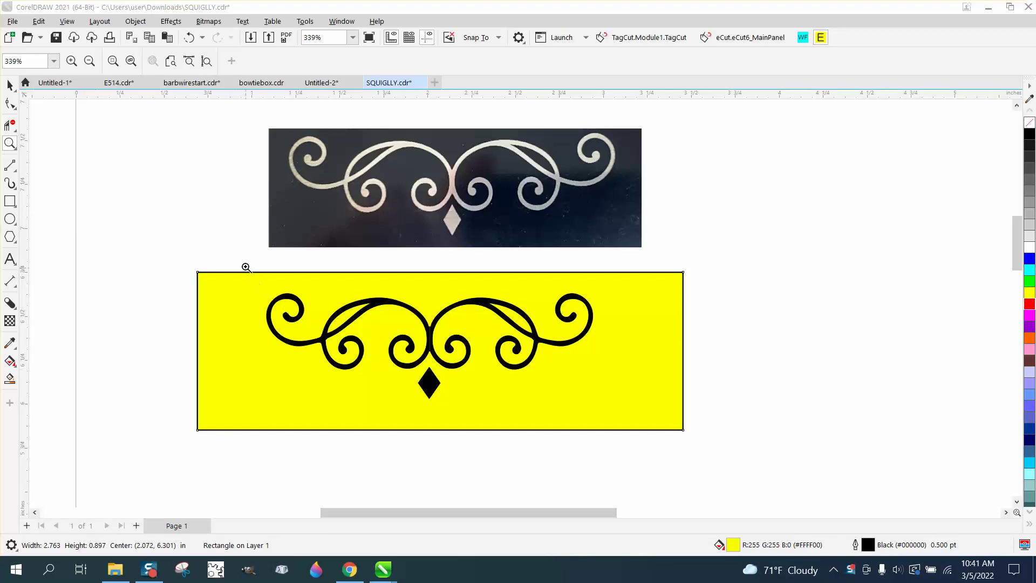
Zoom in on the yellow ornament box and the centre of the scroll photo
left_click_drag(245, 275, 691, 432)
scroll(532, 329, "down", 4)
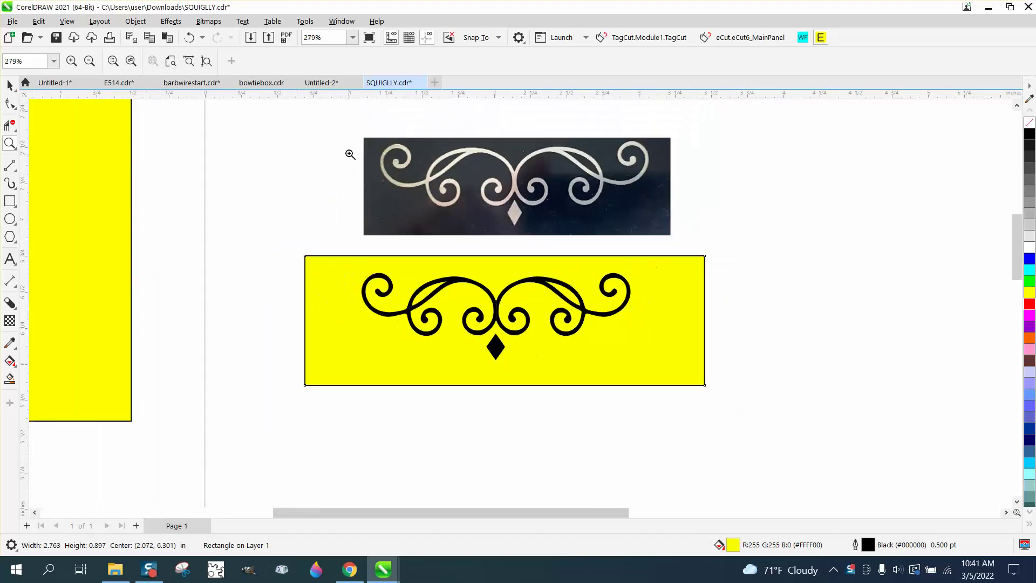
left_click_drag(351, 154, 668, 239)
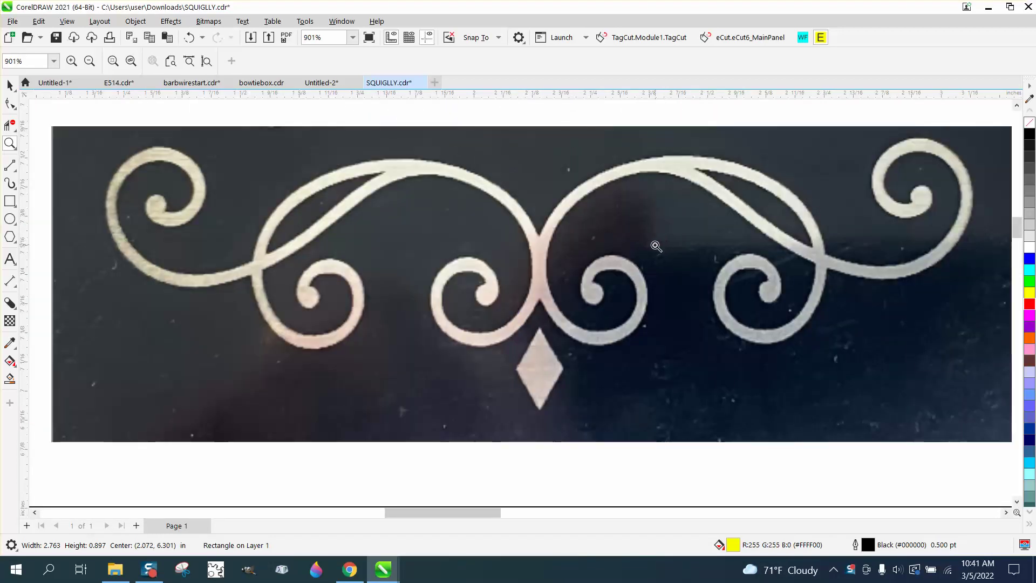
left_click_drag(561, 186, 626, 223)
scroll(625, 223, "down", 8)
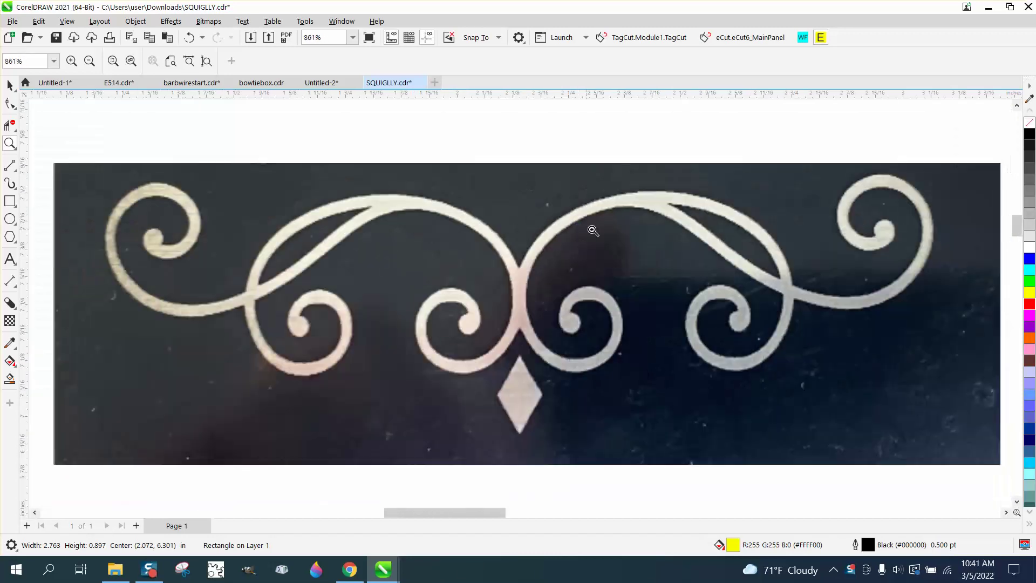
scroll(638, 260, "down", 1)
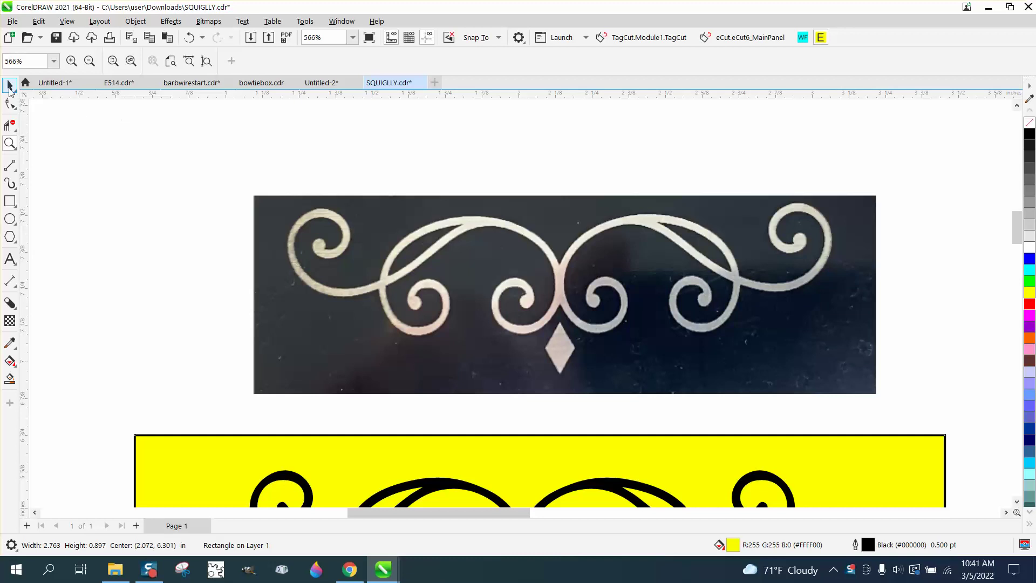
Select the scroll photo IMG_0582.jpg with the Pick tool
left_click(9, 85)
left_click(343, 205)
scroll(340, 201, "down", 1)
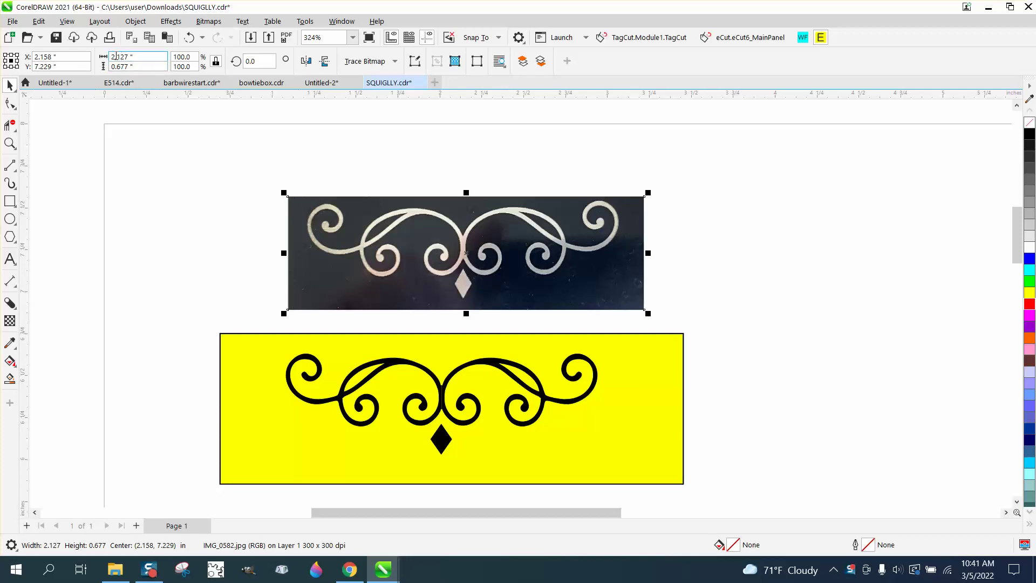
Outline-trace the photo as Clipart in PowerTRACE with detail raised to 100
left_click(396, 62)
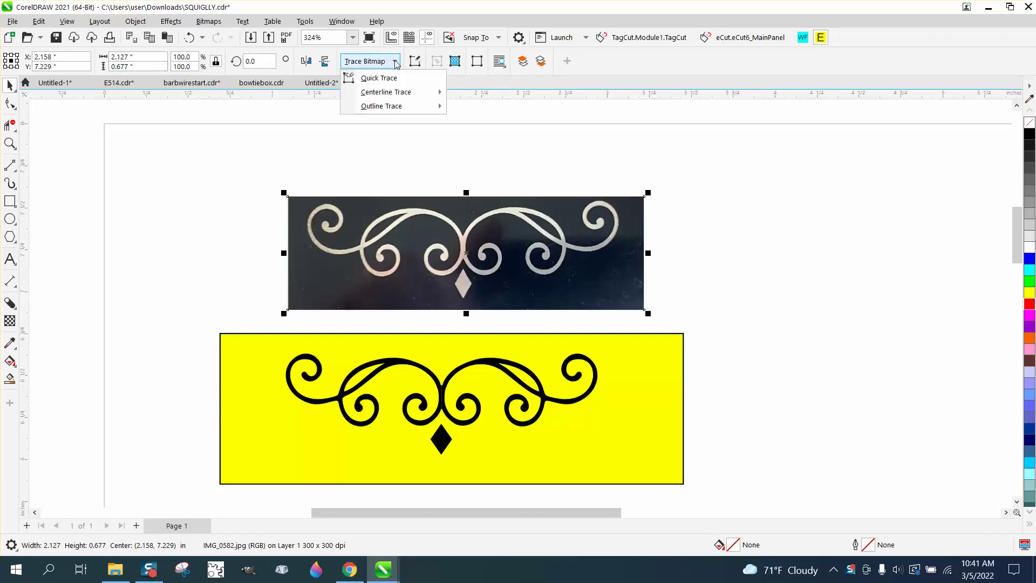
left_click(218, 24)
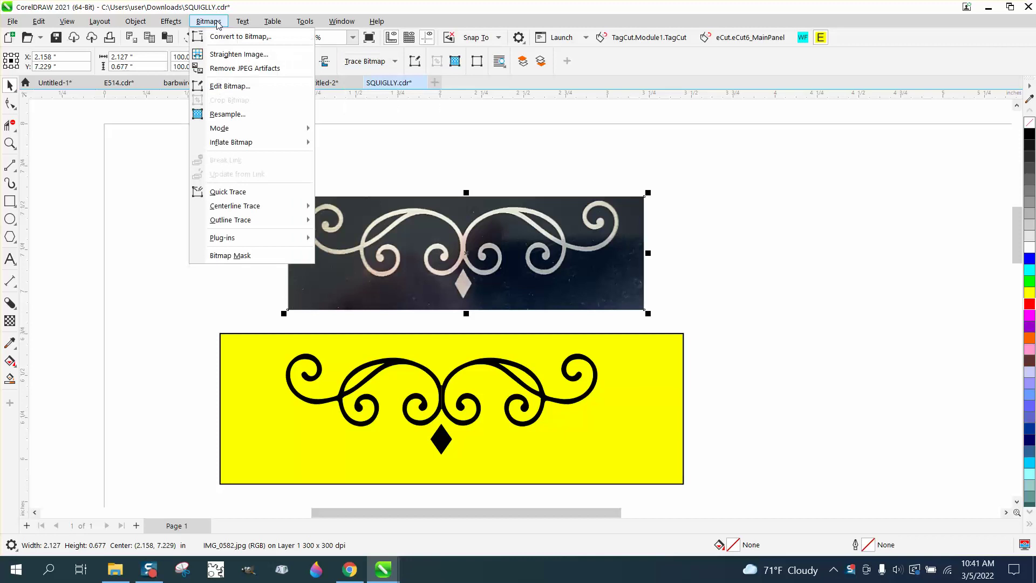
mouse_move(246, 221)
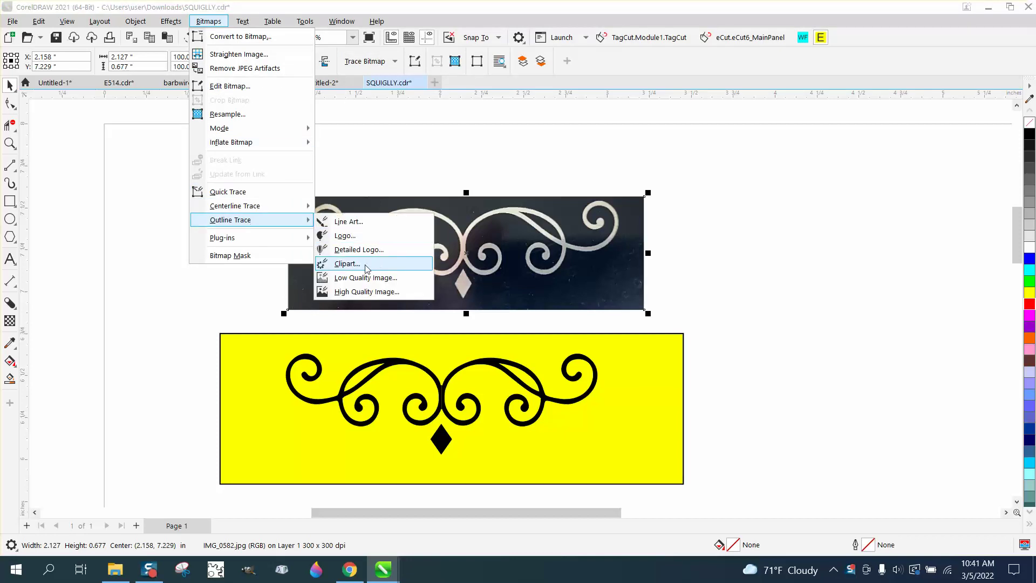
left_click(347, 264)
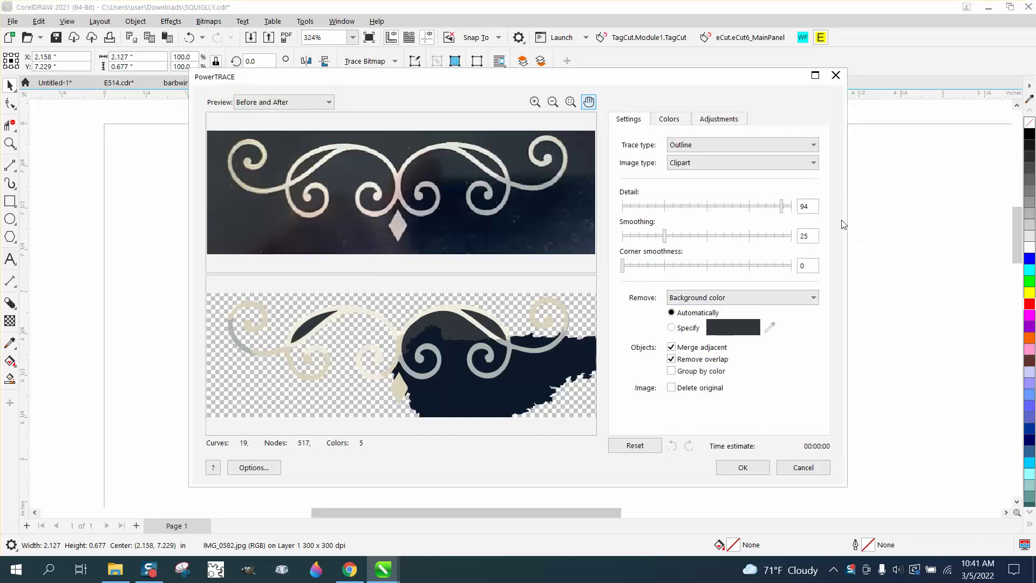
left_click_drag(781, 206, 794, 206)
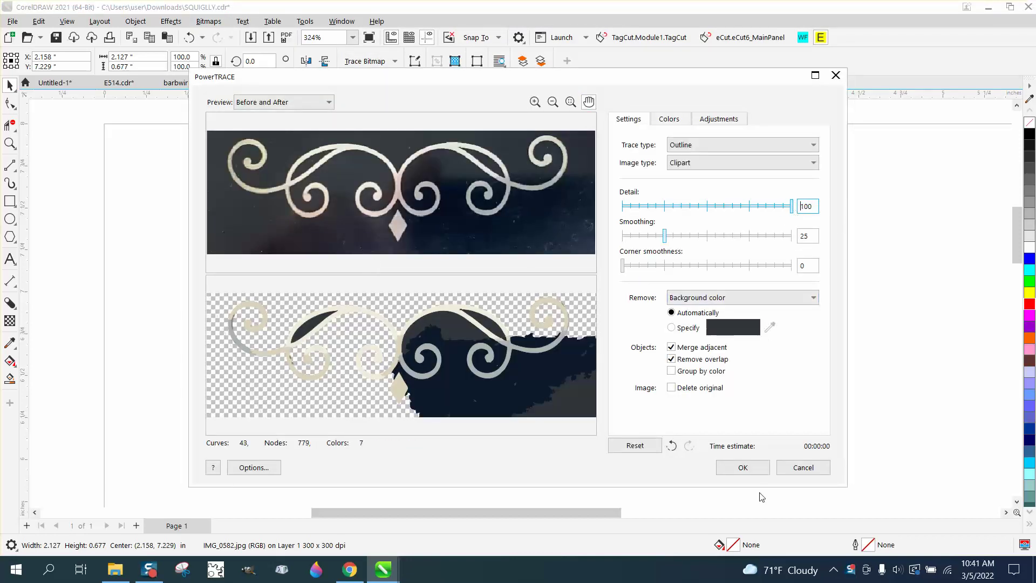
left_click(750, 467)
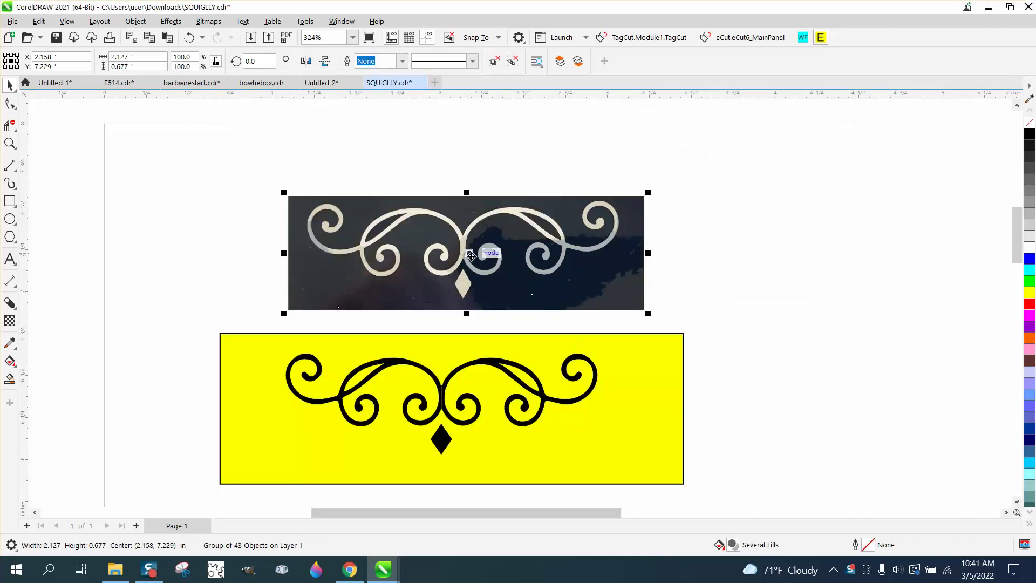
Move the traced result to the right and shift the yellow box and photo left
left_click_drag(493, 254, 855, 259)
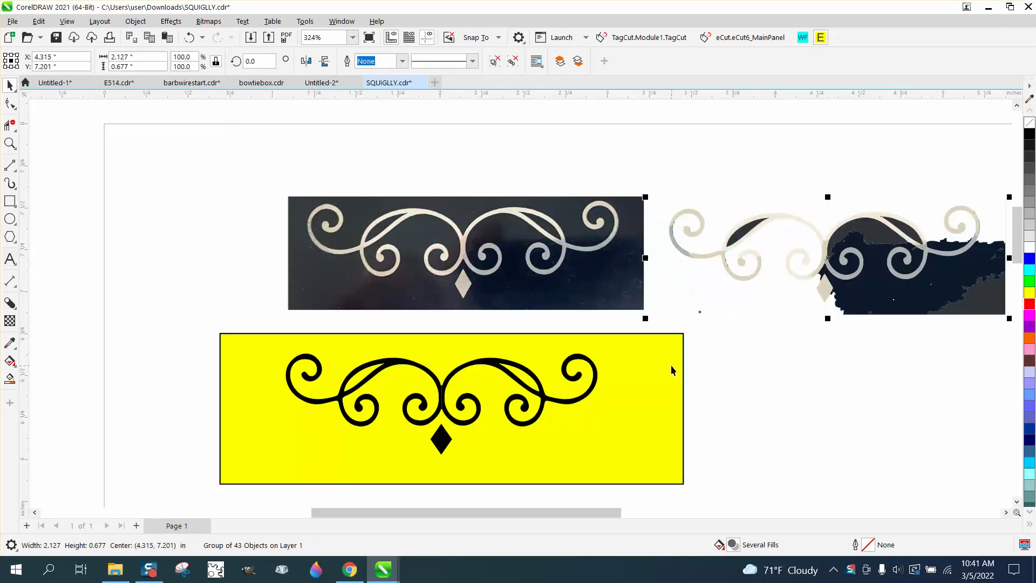
left_click_drag(671, 364, 619, 366)
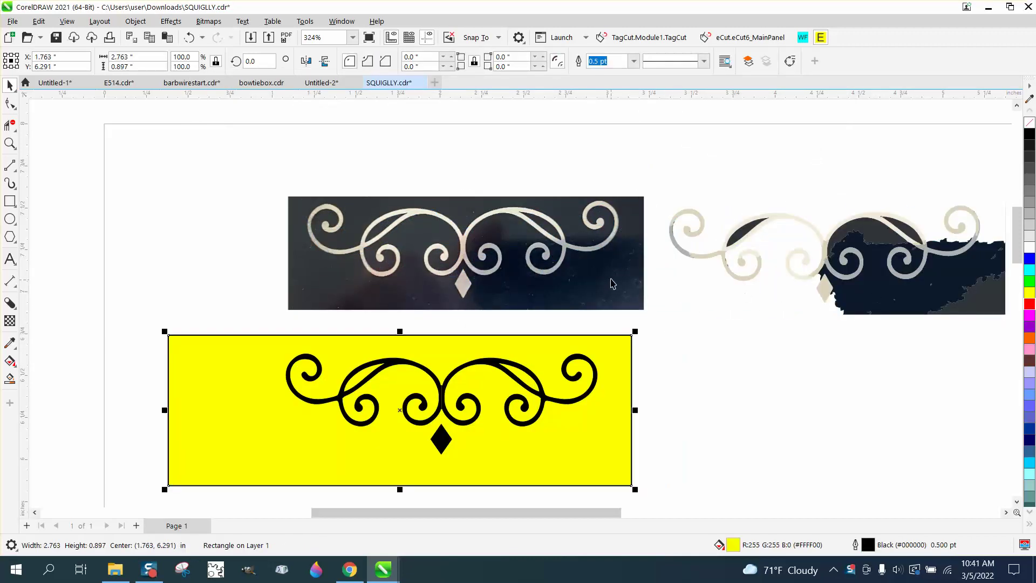
left_click_drag(601, 283, 516, 282)
Zoom in on the traced group and ungroup it into separate pieces
left_click(761, 262)
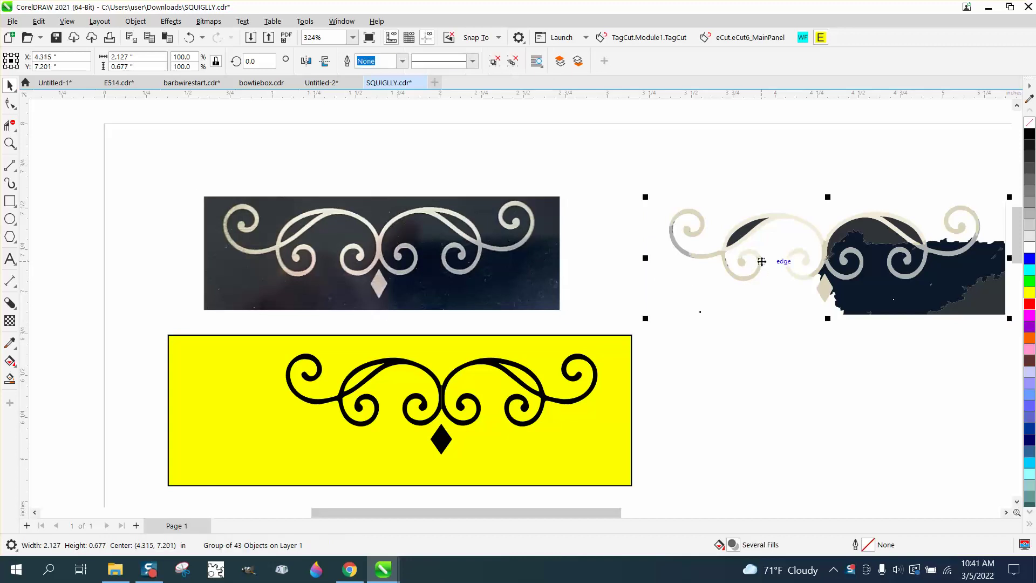
scroll(626, 276, "down", 2)
left_click(10, 143)
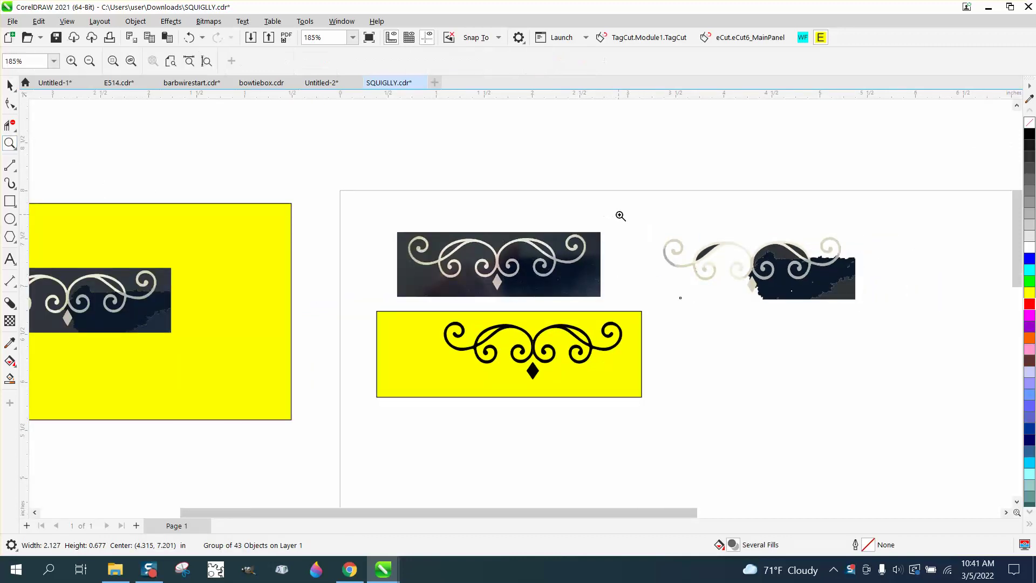
left_click_drag(624, 217, 939, 333)
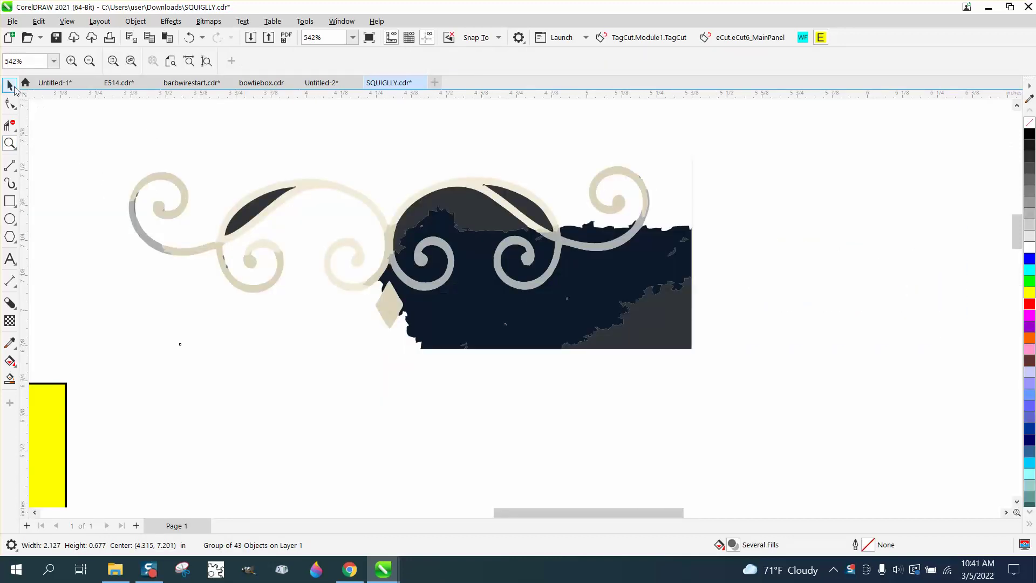
left_click(10, 85)
left_click(130, 24)
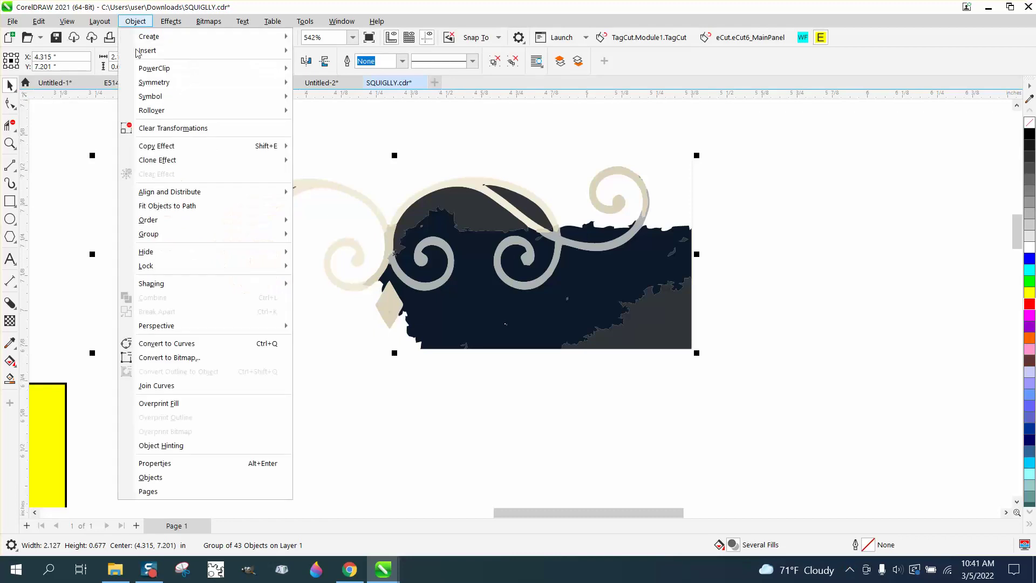
mouse_move(237, 238)
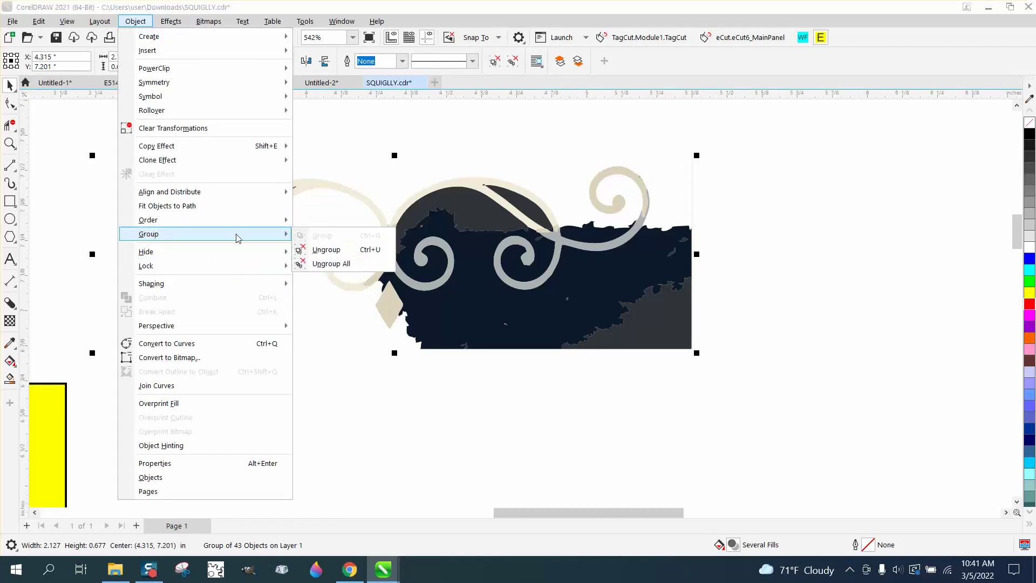
left_click(324, 249)
Delete the dark leaf, dome, wedge, corner and navy background shapes
left_click_drag(70, 148, 119, 300)
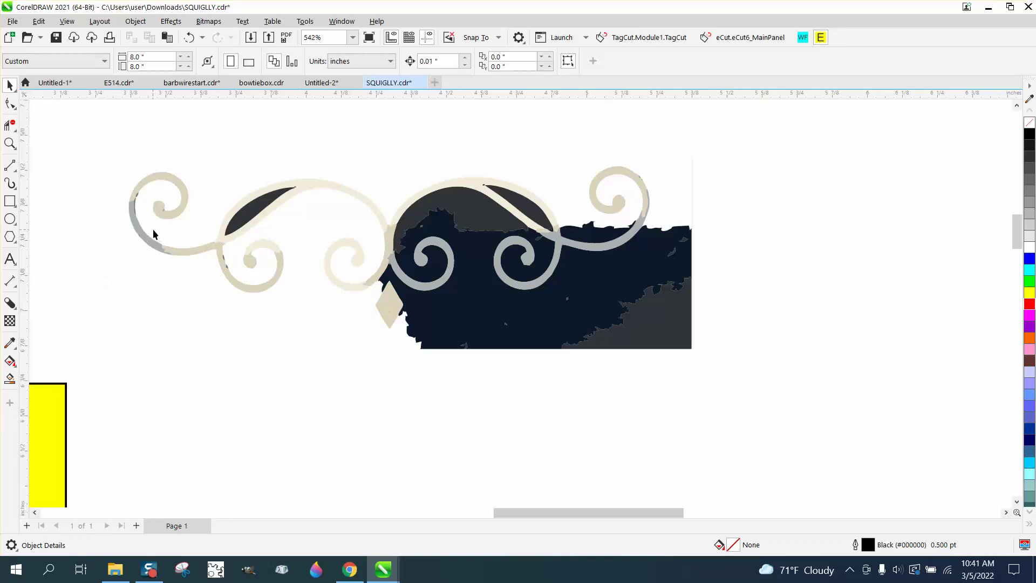
left_click(232, 226)
key("Delete")
left_click(456, 223)
key("Delete")
left_click(526, 218)
key("Delete")
left_click(481, 252)
key("Delete")
left_click(665, 306)
key("Delete")
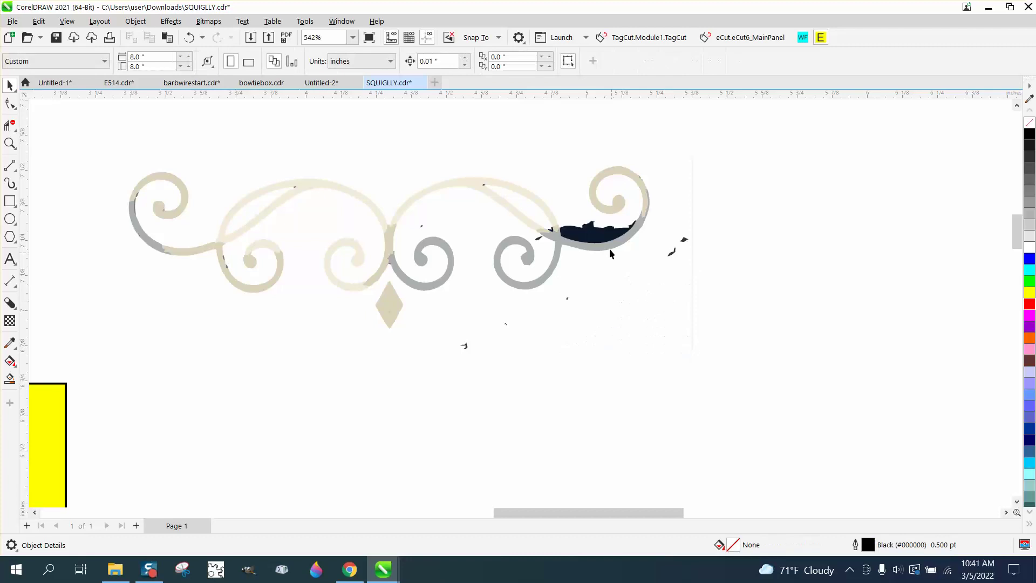
left_click(598, 233)
key("Delete")
Delete the small dark fragments and tiny stray dots around the swirls
left_click(682, 240)
key("Delete")
left_click_drag(604, 279, 565, 317)
key("Delete")
left_click_drag(444, 381, 443, 381)
key("Delete")
left_click_drag(427, 233, 428, 233)
key("Delete")
left_click_drag(514, 228, 594, 250)
Zoom in on the remaining dark V fragment and delete the stray dark mark
key("Escape")
left_click(10, 143)
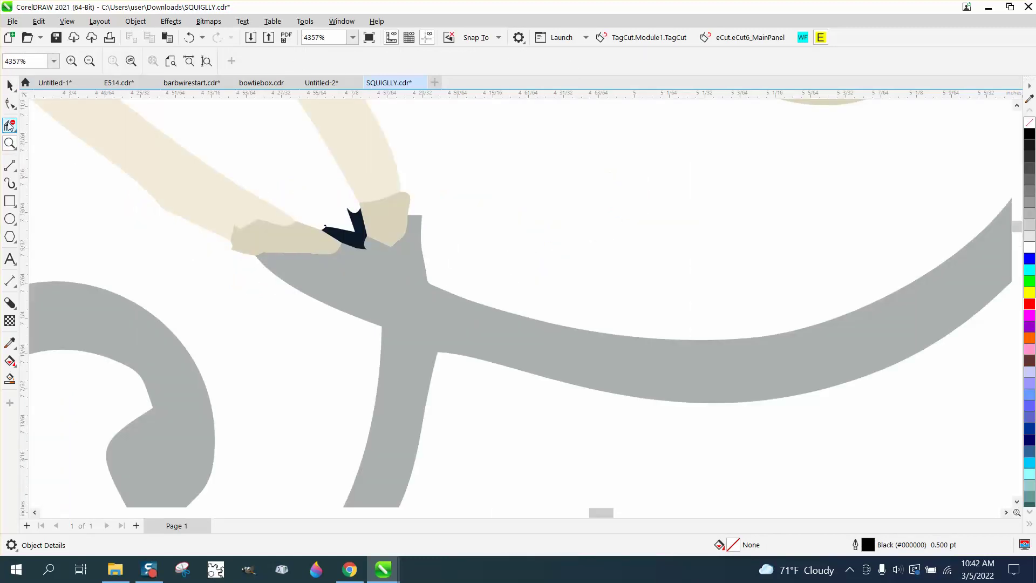
left_click(10, 85)
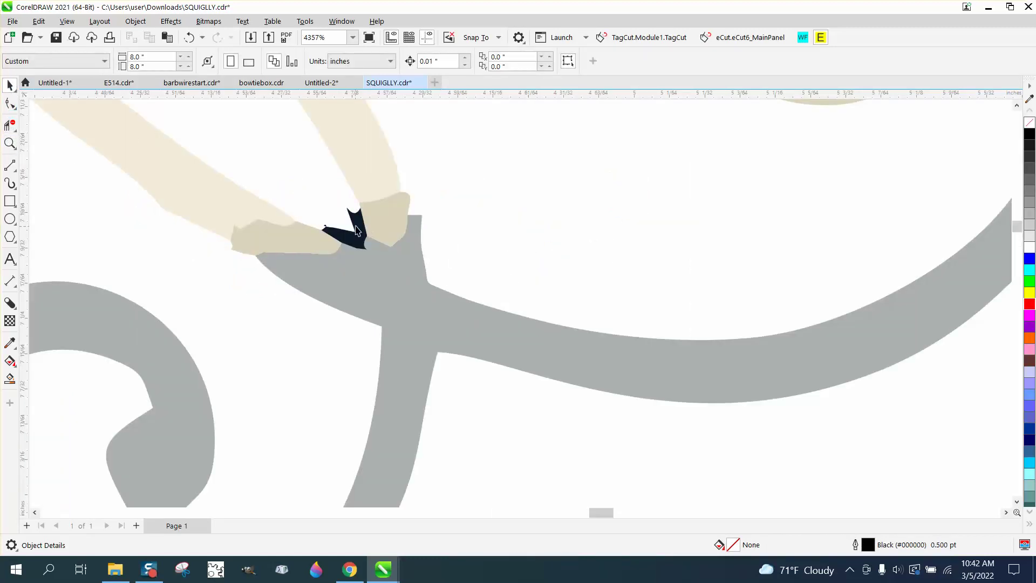
scroll(482, 277, "down", 4)
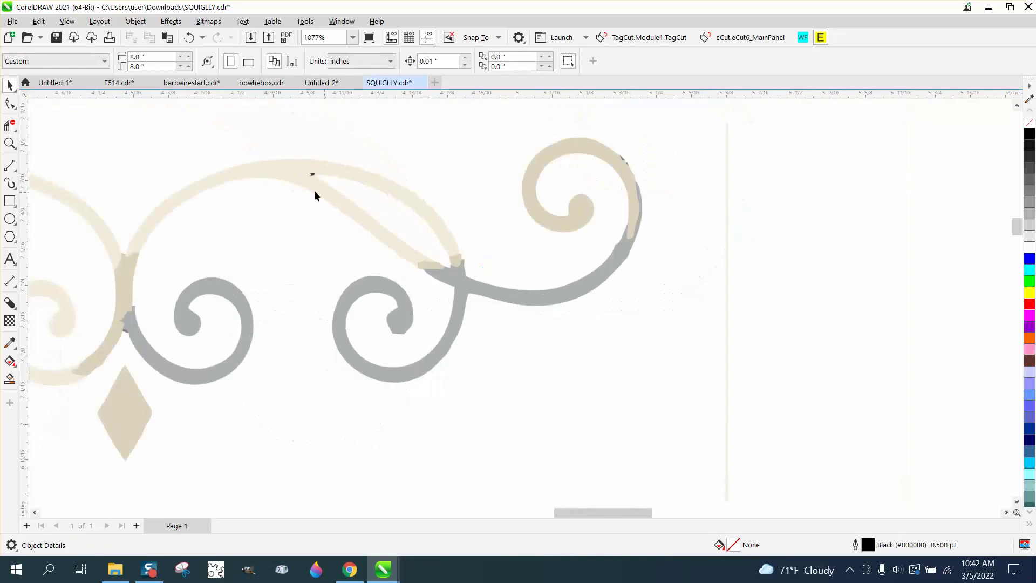
left_click(313, 174)
key("Delete")
scroll(420, 187, "down", 2)
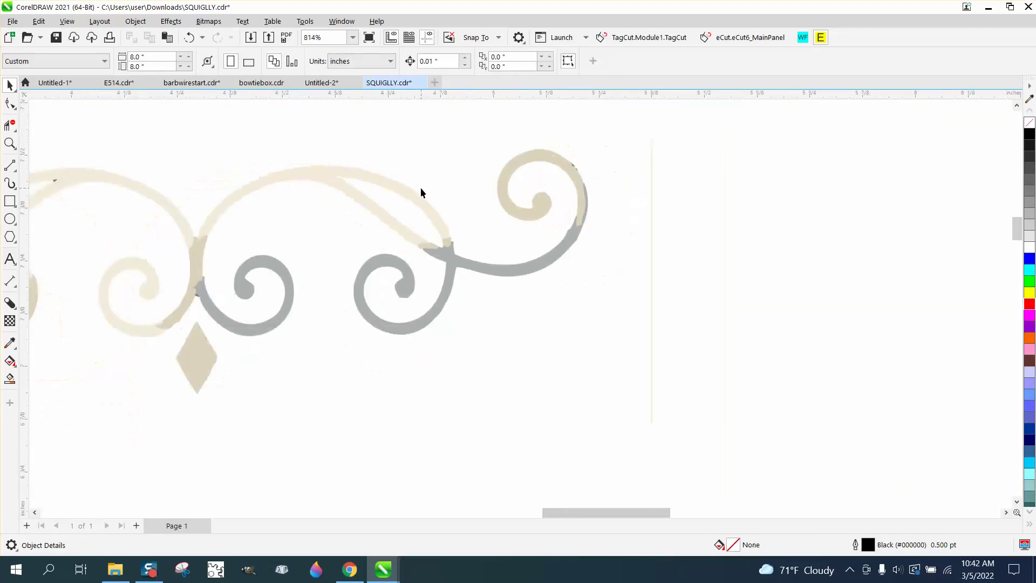
scroll(435, 196, "down", 1)
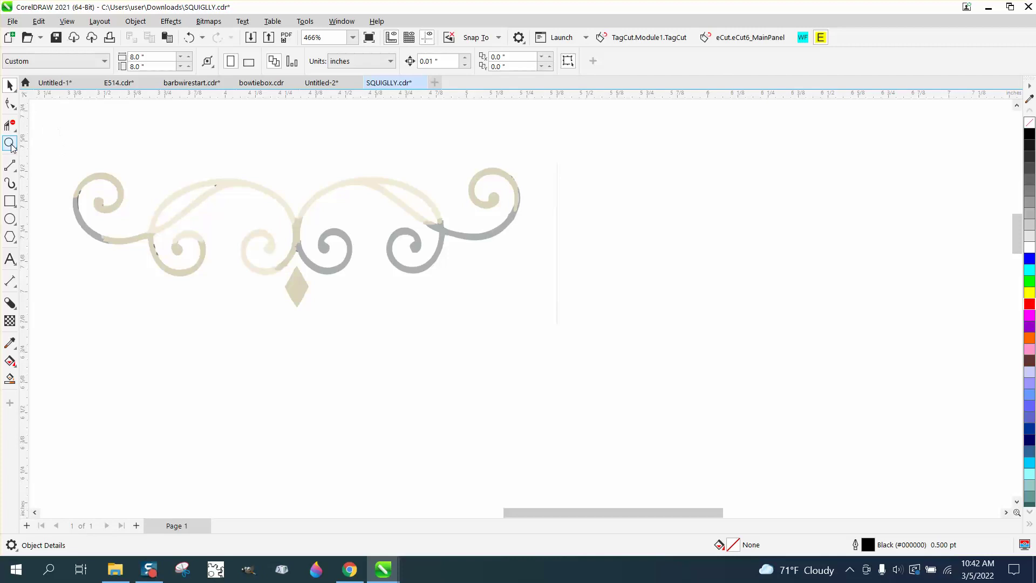
Zoom in to inspect the left swirl of the traced ornament
left_click(10, 143)
left_click_drag(59, 179, 115, 208)
scroll(362, 235, "down", 4)
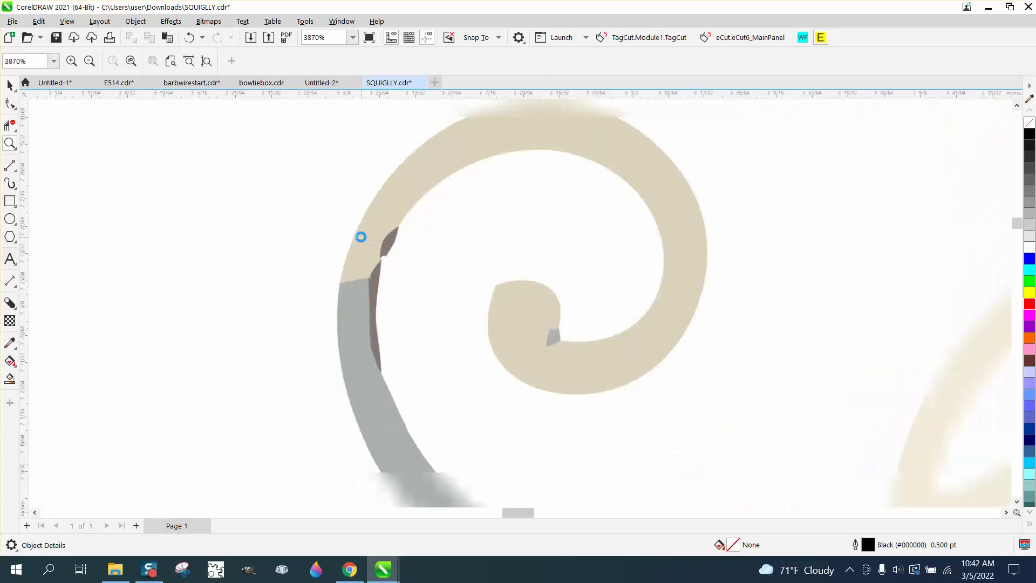
scroll(362, 235, "down", 2)
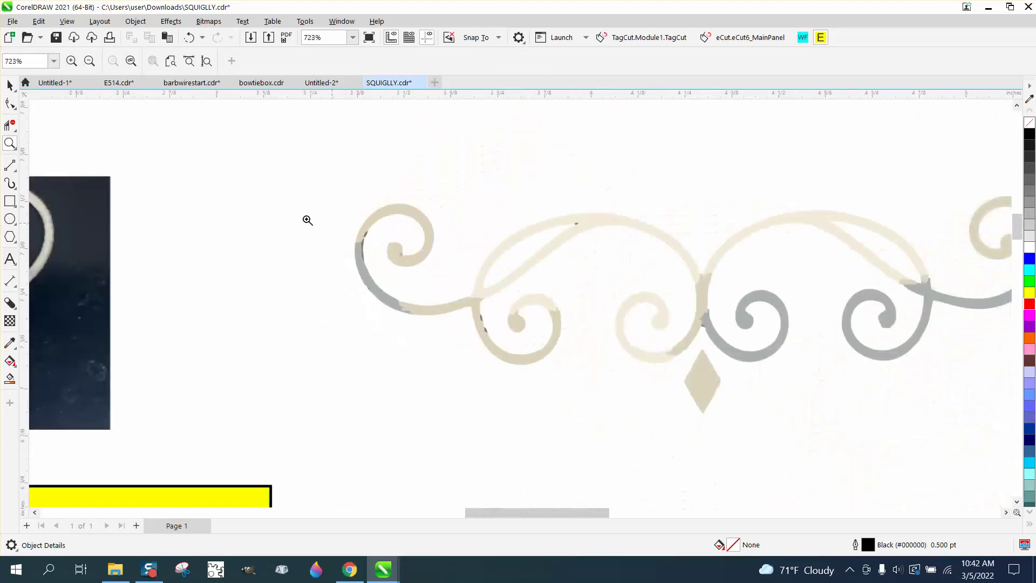
left_click(10, 84)
scroll(244, 196, "down", 1)
Marquee-select all 28 ornament pieces and fill them with the Black swatch
left_click_drag(288, 200, 830, 351)
left_click(808, 304)
left_click(809, 304)
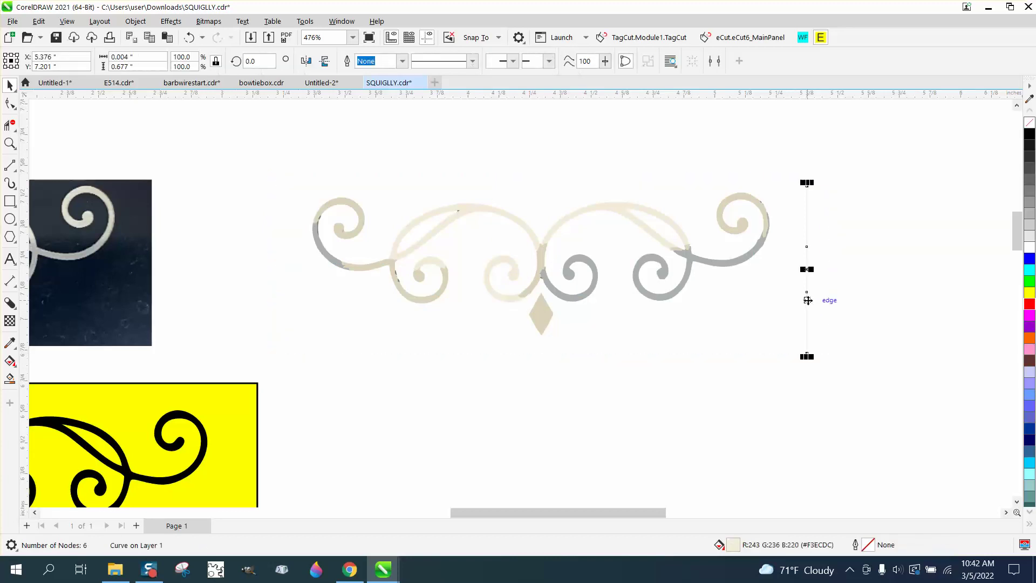
key("Escape")
left_click_drag(291, 206, 868, 355)
left_click_drag(283, 324, 420, 361)
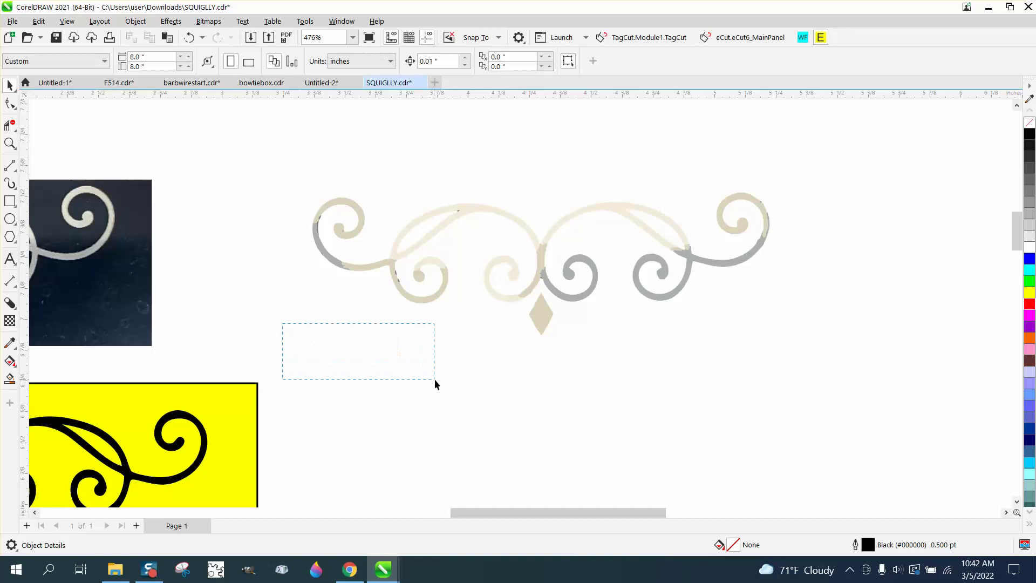
left_click(425, 304)
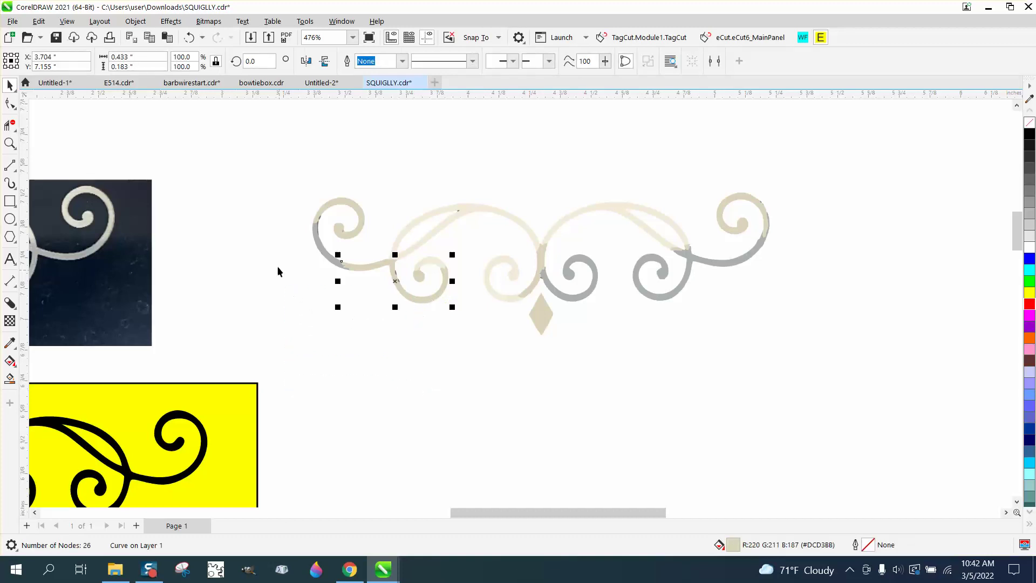
left_click_drag(279, 167, 867, 393)
left_click(1029, 135)
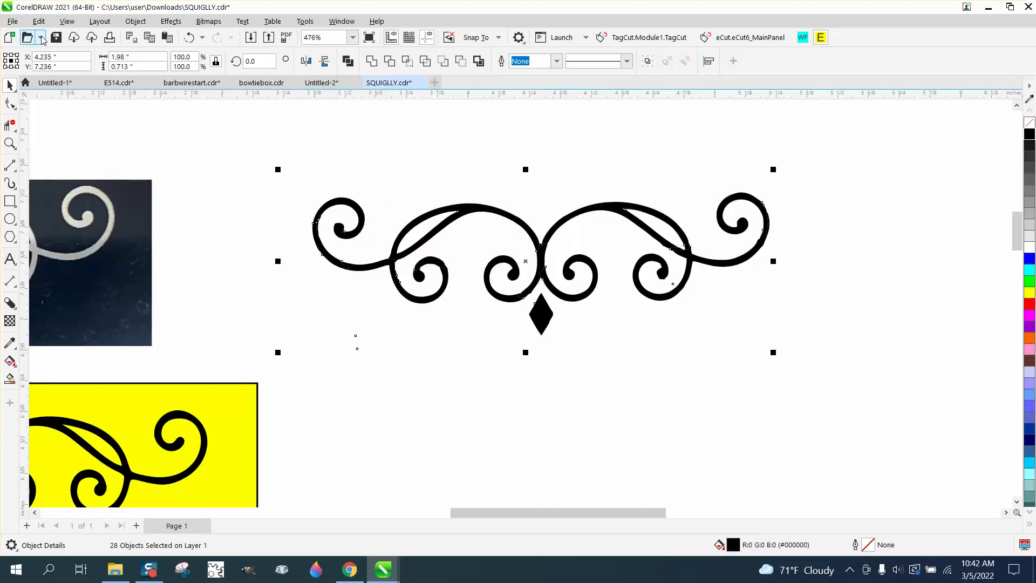
Zoom in closely on the left scroll to inspect a join
left_click(9, 143)
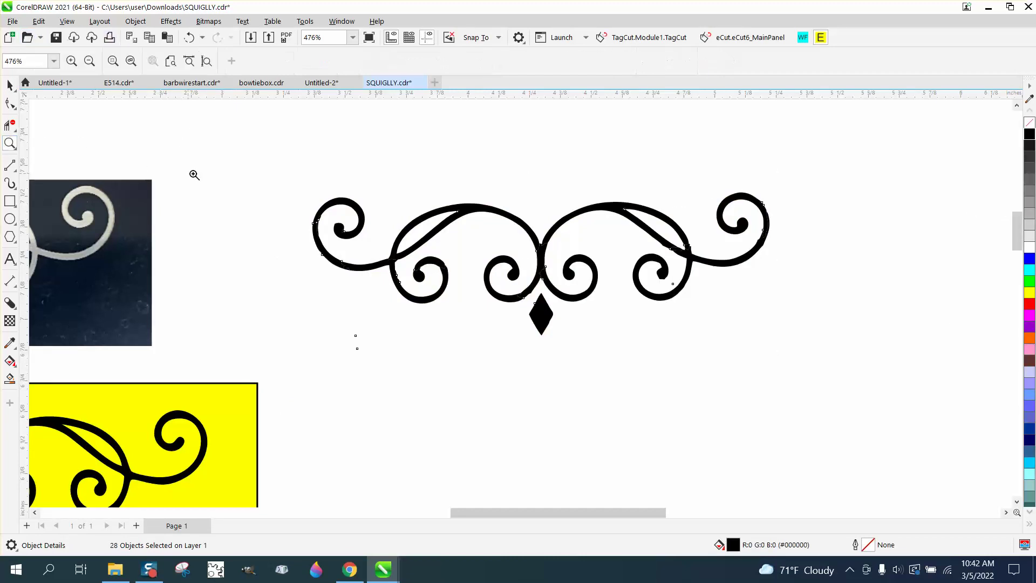
left_click_drag(264, 198, 347, 235)
left_click_drag(578, 254, 694, 367)
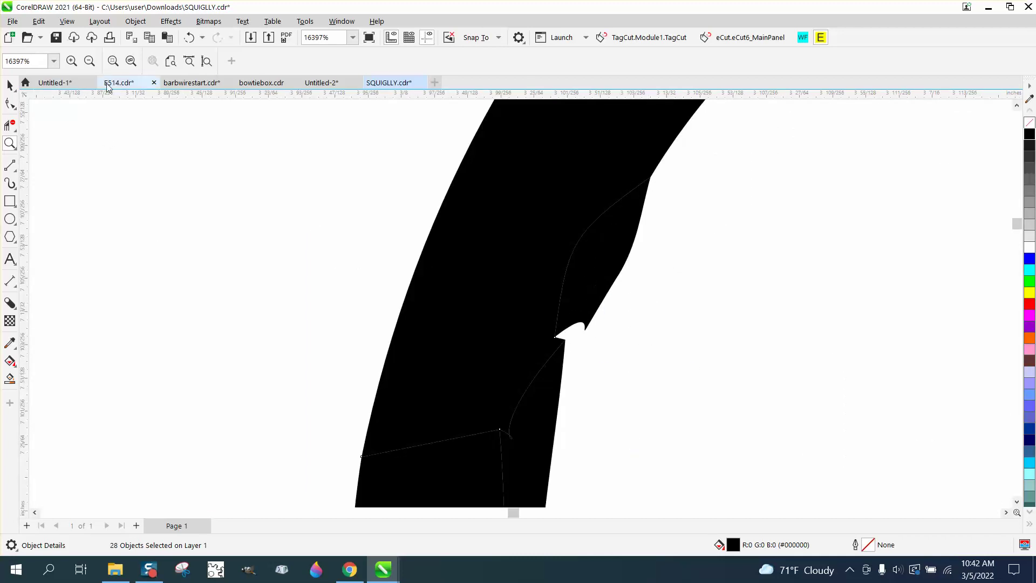
scroll(234, 187, "down", 5)
scroll(354, 234, "down", 1)
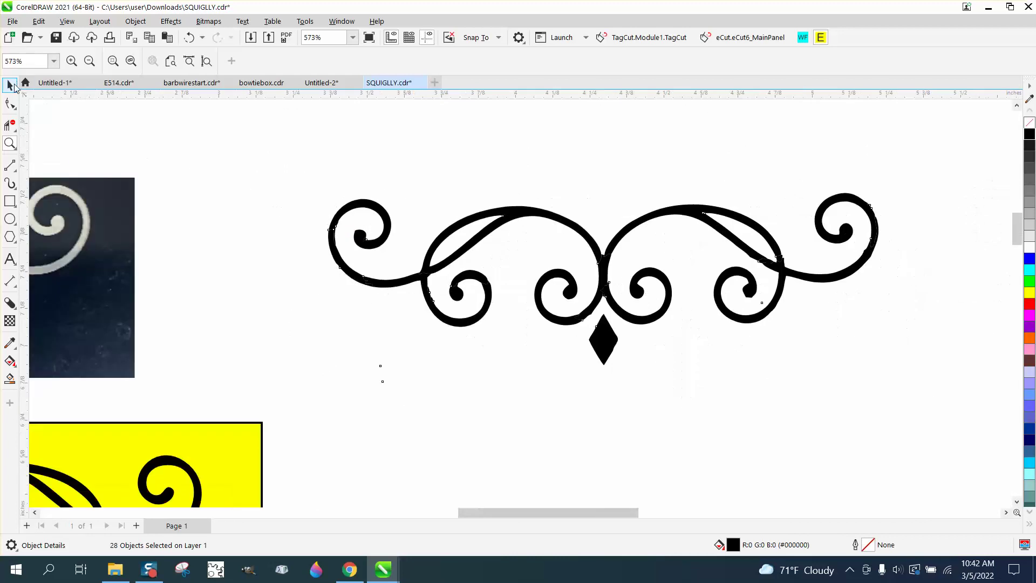
Combine all the black pieces into one curve and move it right
left_click(12, 86)
left_click(136, 21)
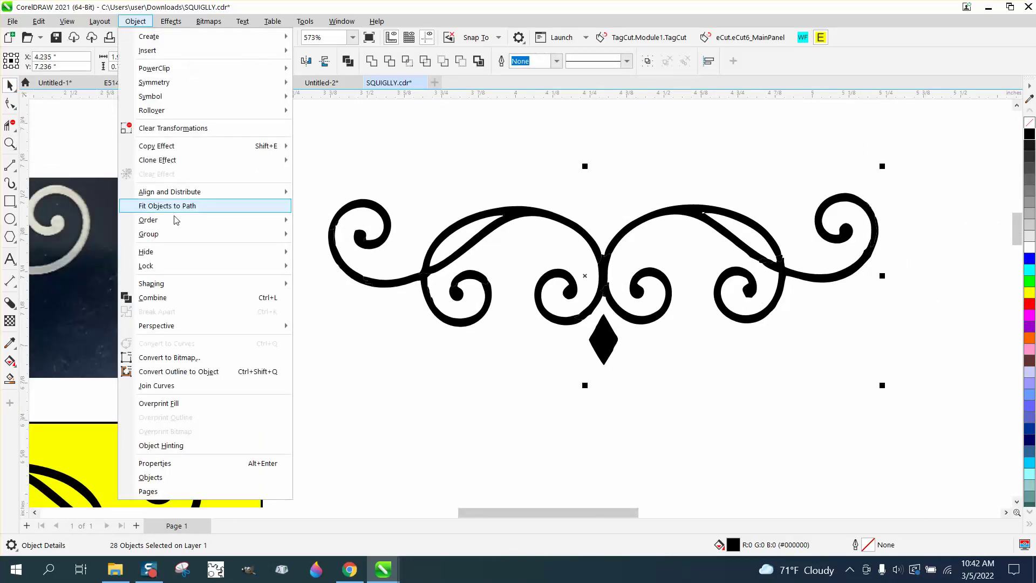
left_click(176, 299)
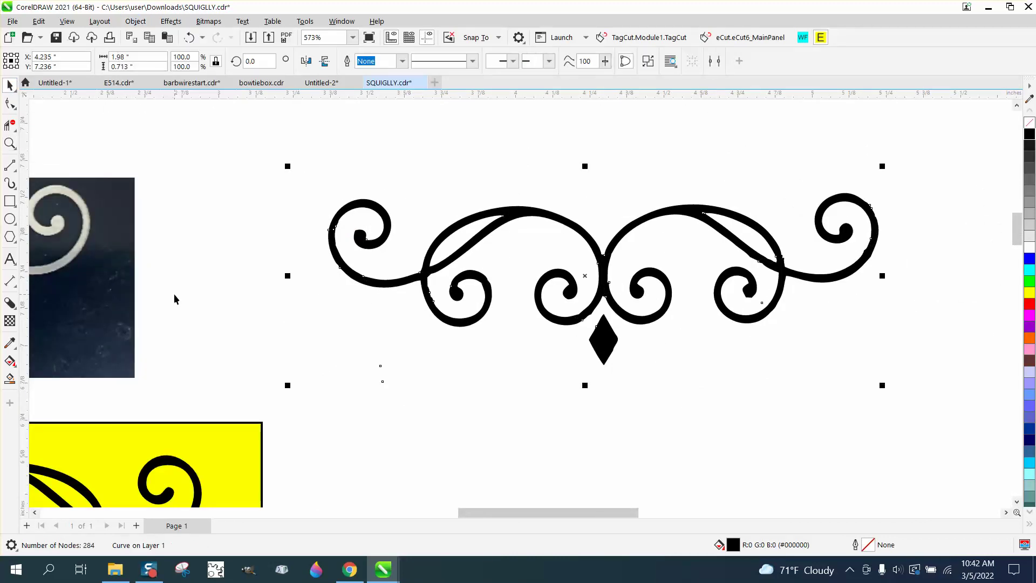
scroll(173, 290, "down", 1)
left_click_drag(448, 264, 597, 268)
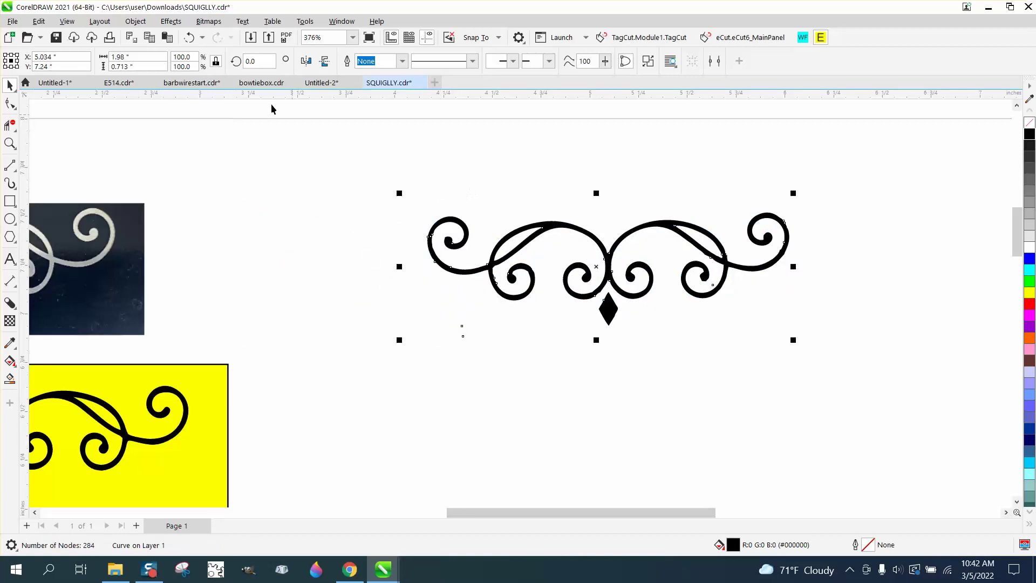
In Wireframe view, break the curve apart and delete the two stray line pieces
left_click(67, 21)
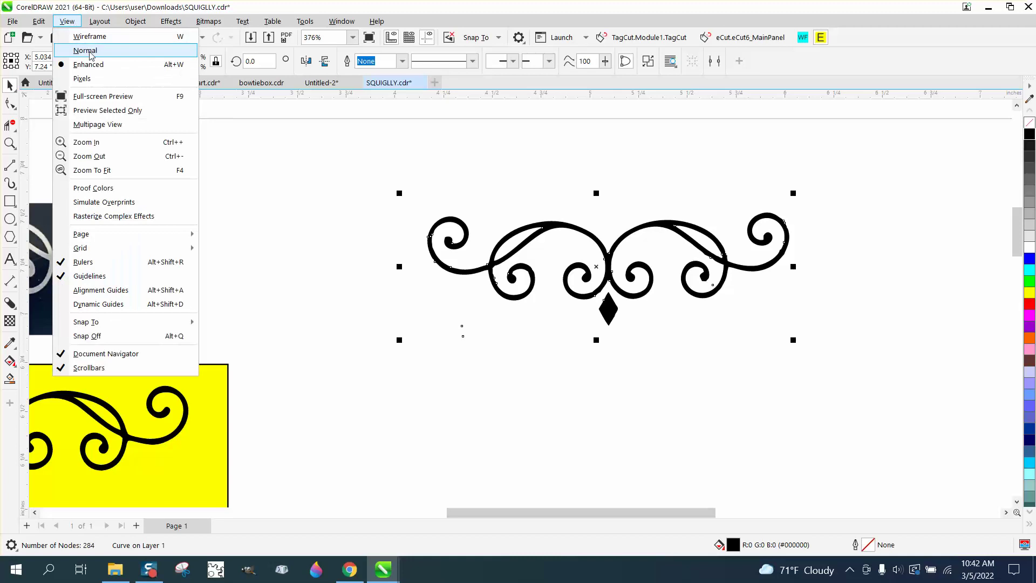
left_click(95, 36)
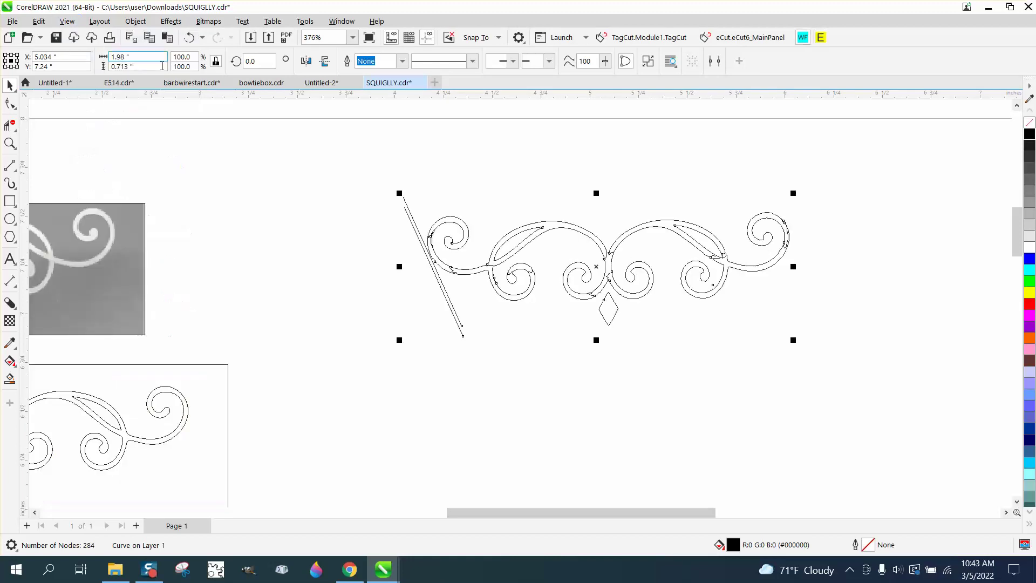
left_click(360, 184)
left_click(407, 208)
left_click(136, 21)
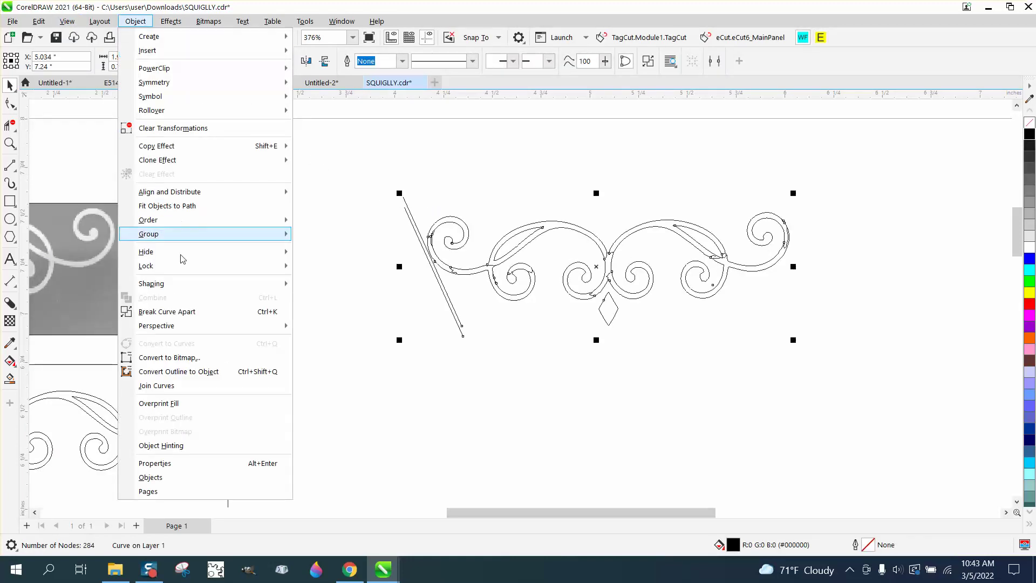
left_click(178, 313)
left_click(192, 302)
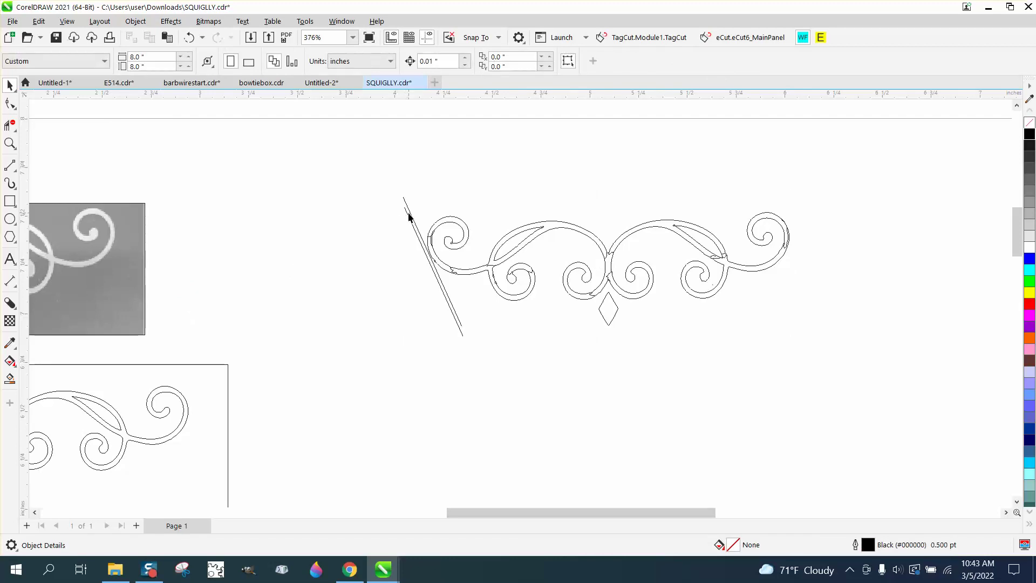
left_click(409, 215)
key("Delete")
left_click(409, 216)
key("Delete")
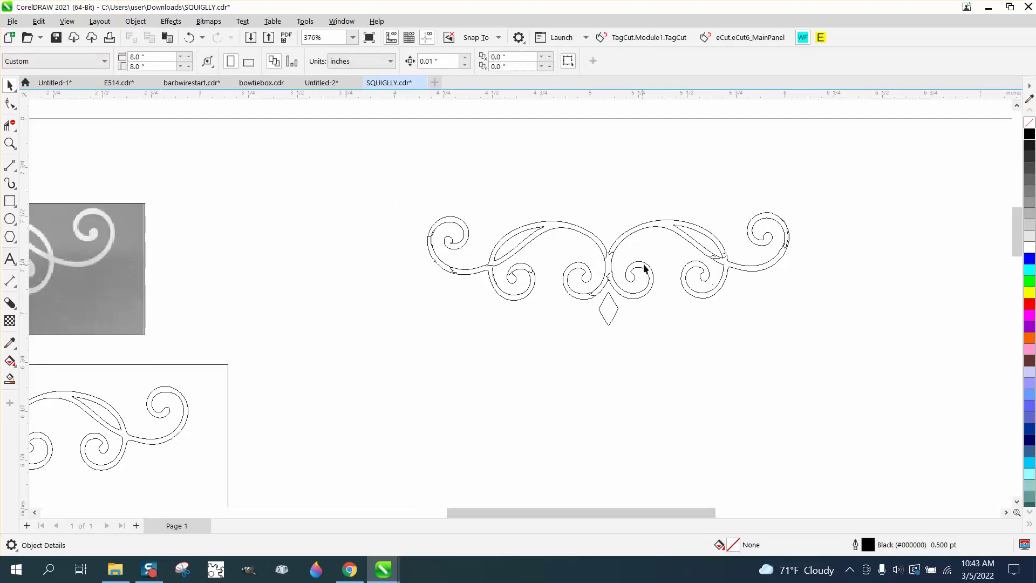
Return to normal display and undo back to the single combined curve
left_click(103, 24)
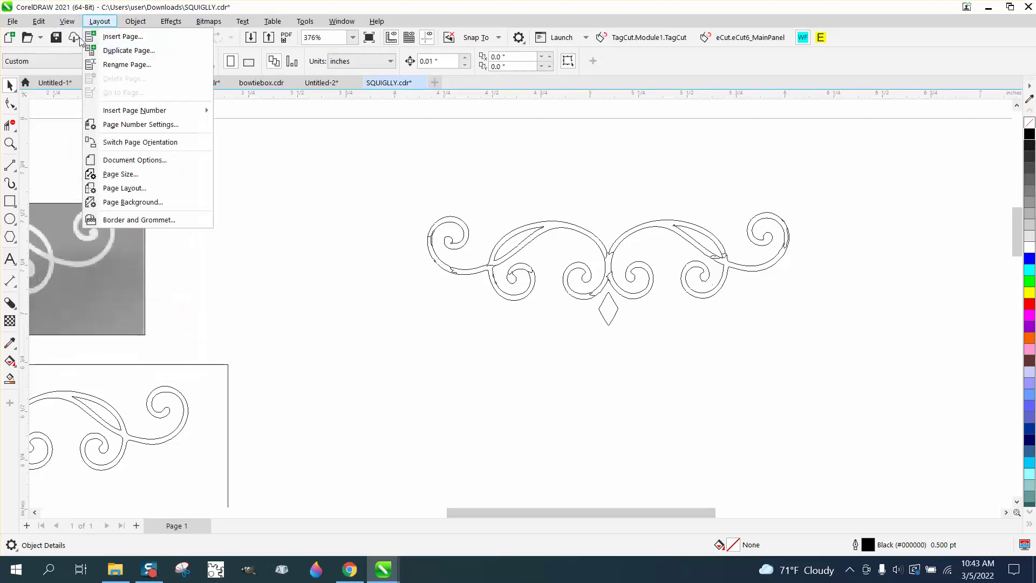
left_click(67, 23)
left_click(86, 64)
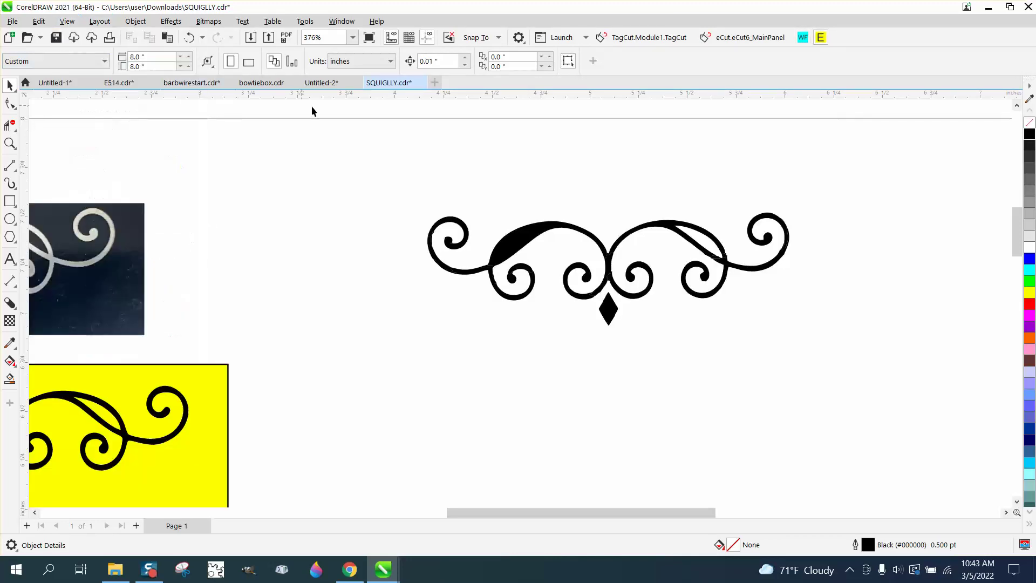
left_click(189, 38)
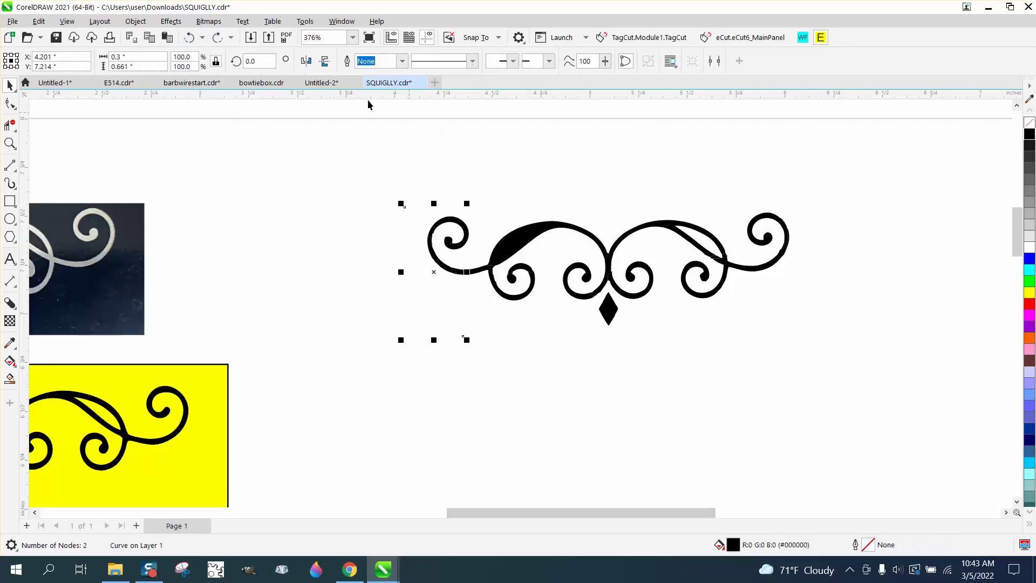
left_click(188, 38)
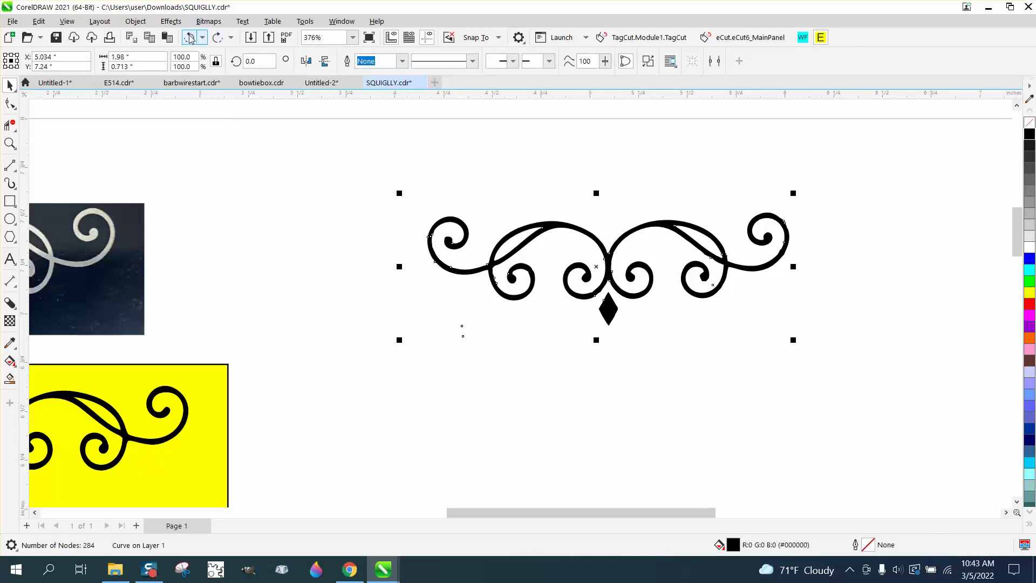
Move the ornament further right and slightly down, then test and undo Break Curve Apart
left_click_drag(609, 245, 732, 257)
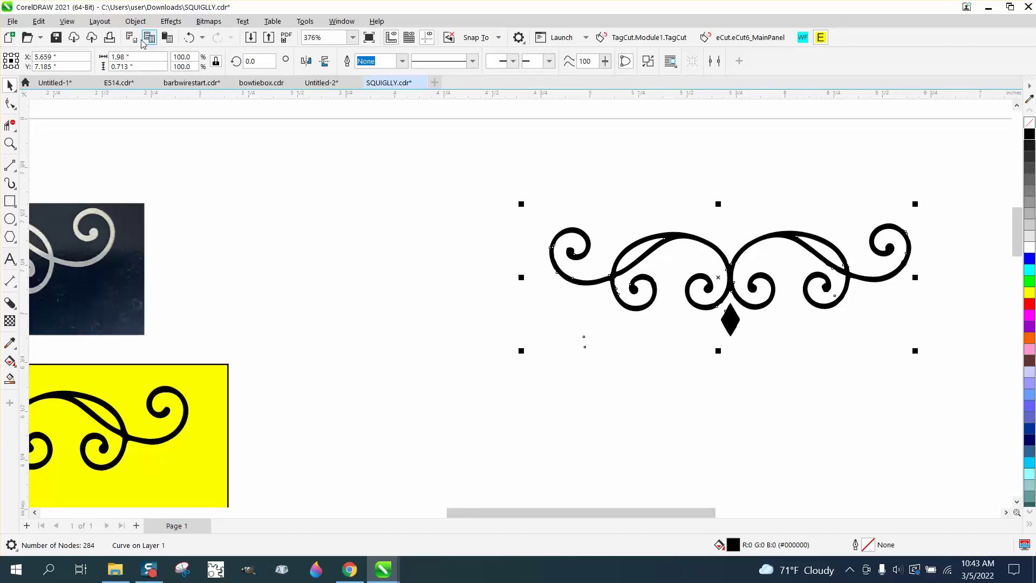
left_click(136, 21)
mouse_move(174, 241)
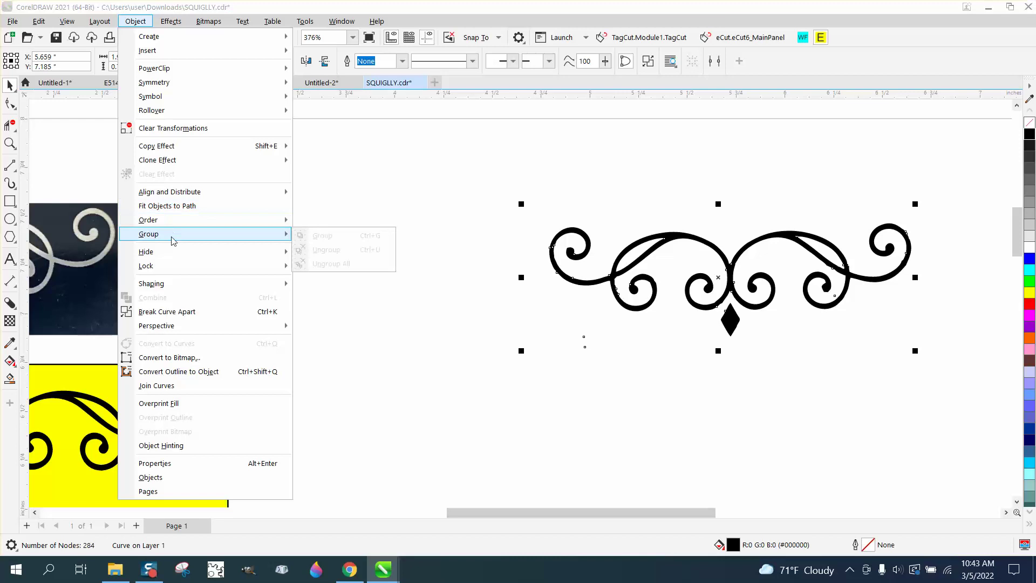
left_click(186, 313)
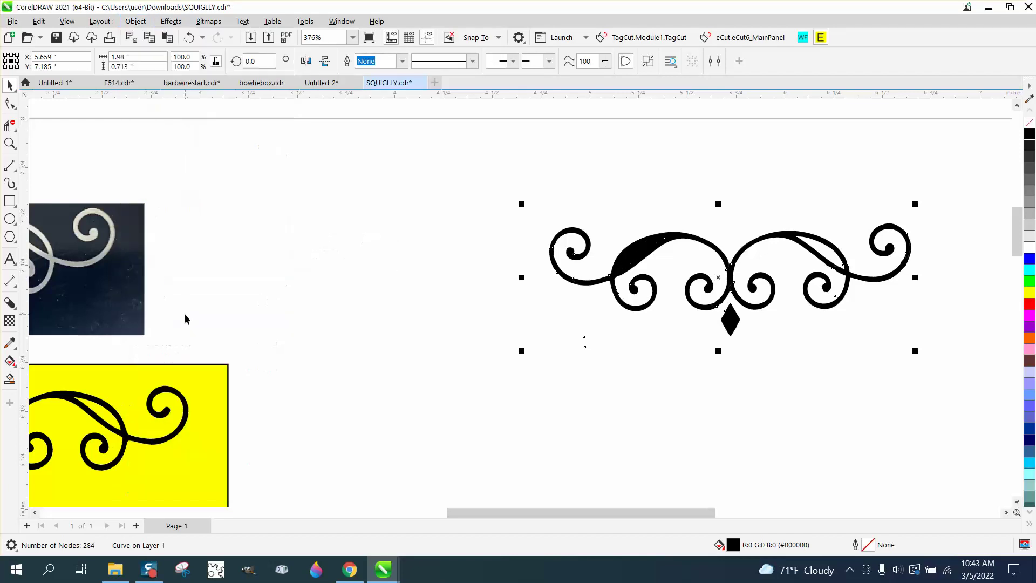
left_click(188, 39)
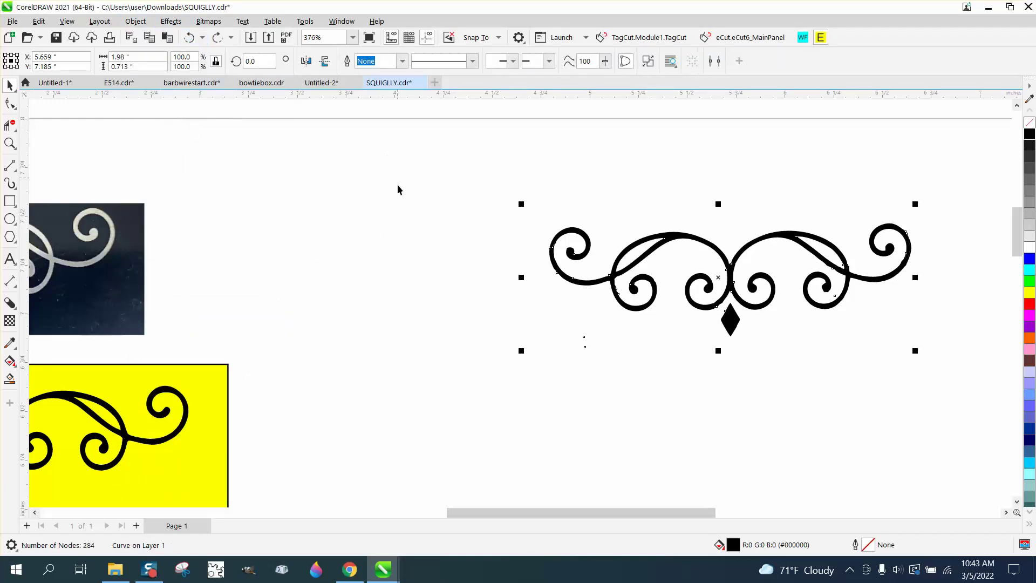
scroll(416, 209, "down", 3)
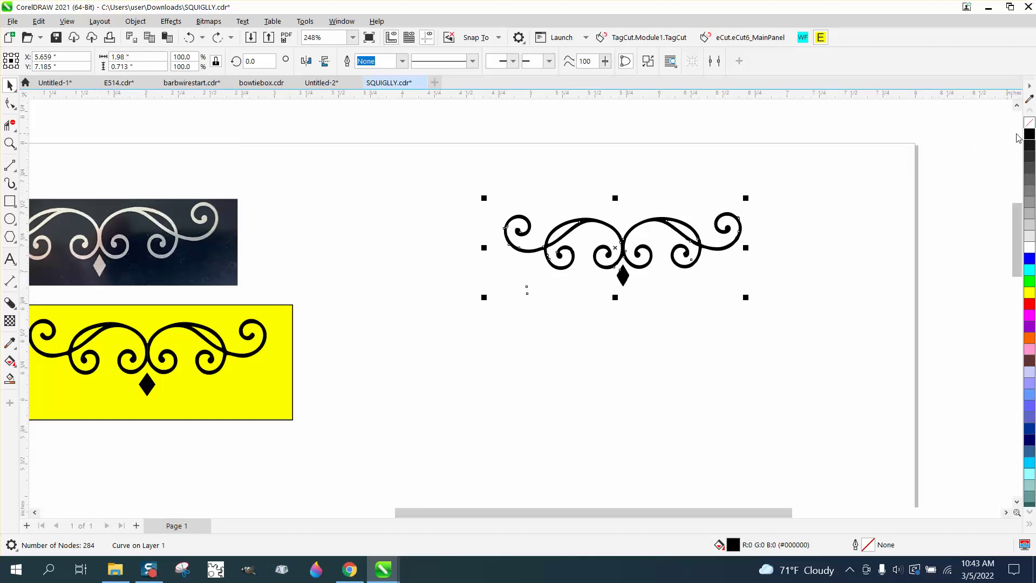
Give the swirl no fill with a thin black outline and center it on the page
left_click(1030, 123)
right_click(1029, 134)
scroll(775, 225, "down", 2)
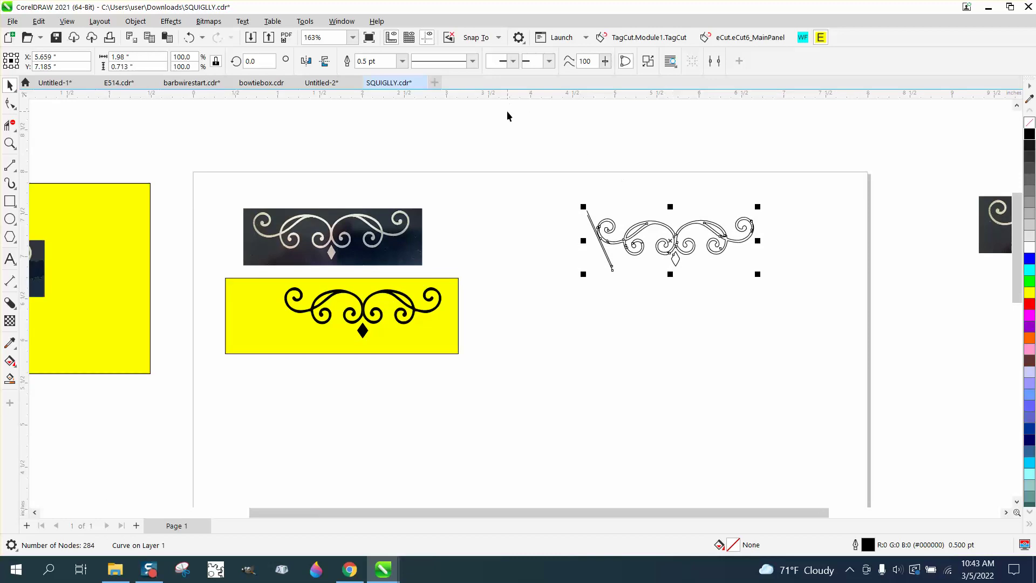
left_click(505, 109)
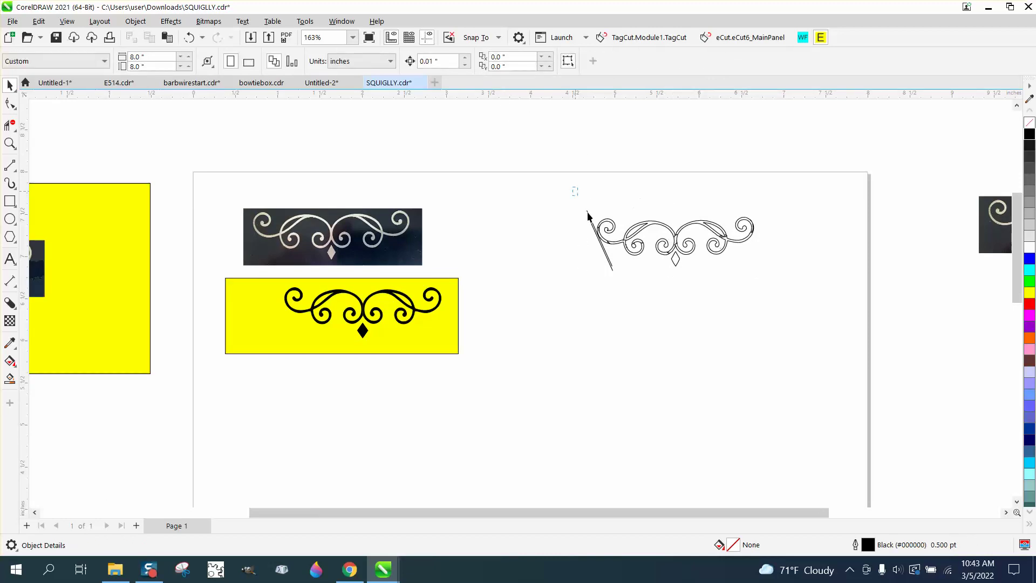
left_click(686, 264)
key("p")
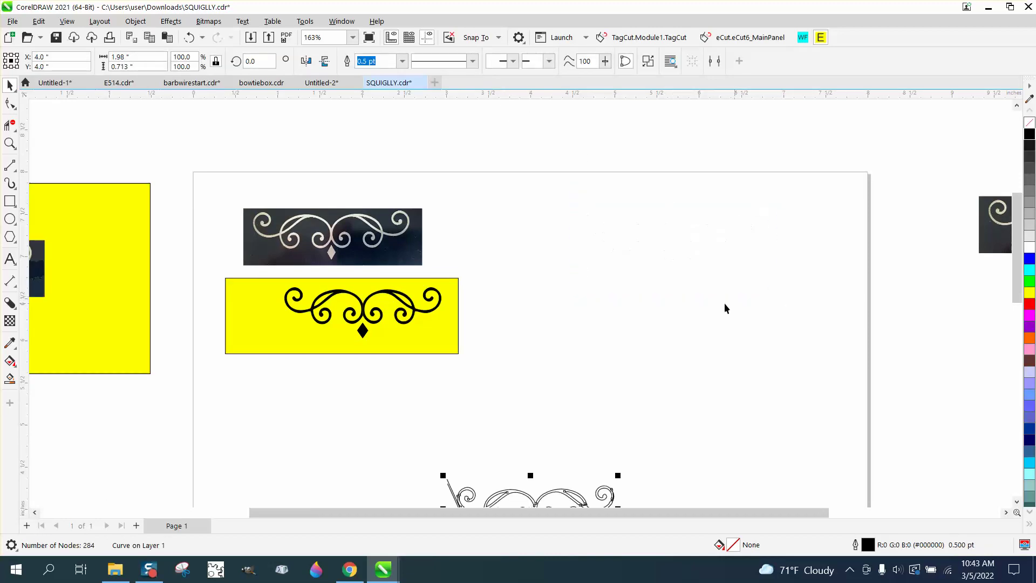
scroll(634, 240, "down", 3)
Draw a vertical line through the ornament and center it on the page
left_click(10, 143)
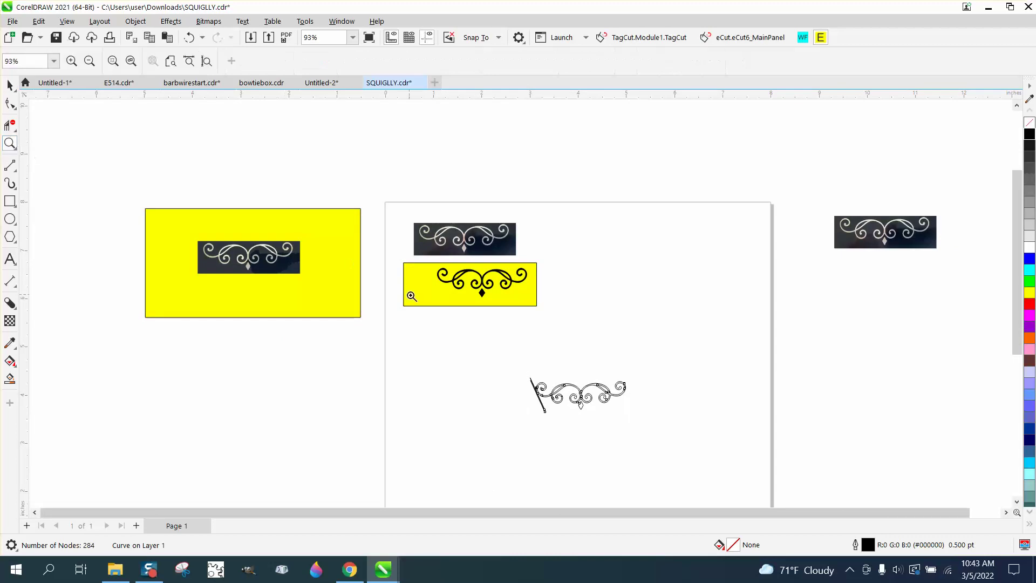
left_click_drag(446, 335, 699, 444)
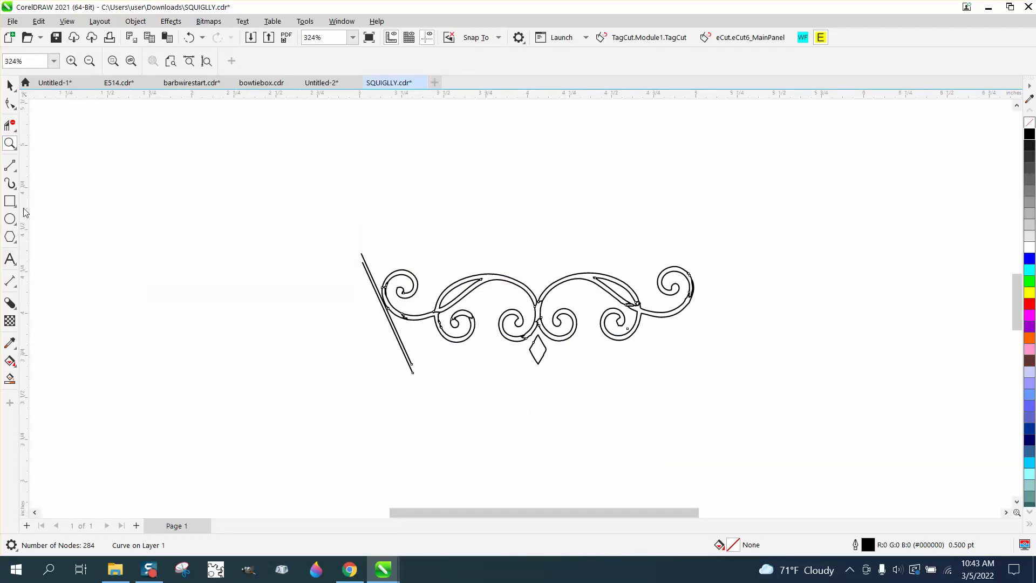
left_click(10, 165)
left_click_drag(259, 159, 246, 402)
key("p")
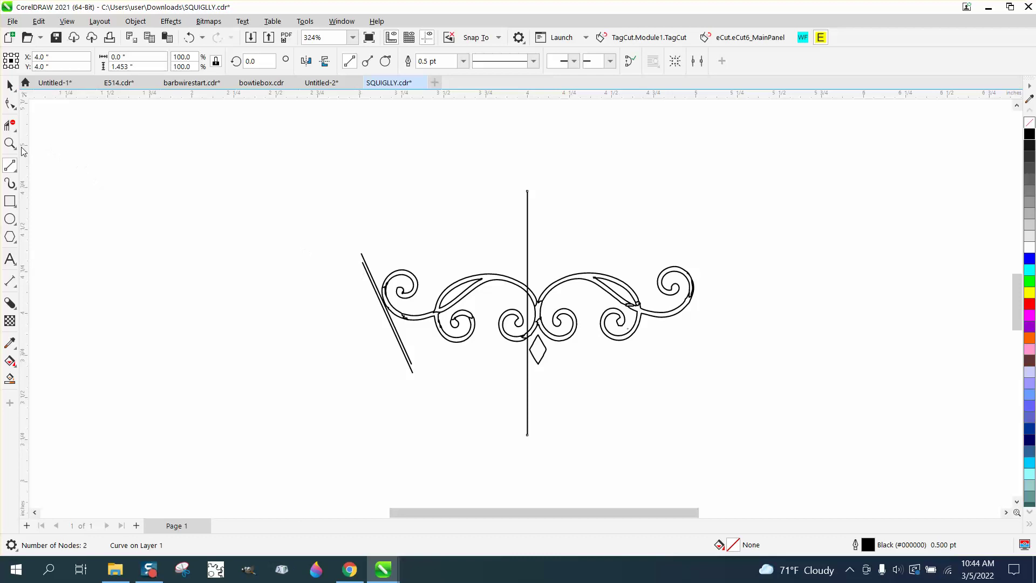
Merge the doubled diagonal line, delete the stray left line, and select the swirl
left_click(10, 125)
left_click_drag(365, 254, 367, 265)
left_click(369, 269)
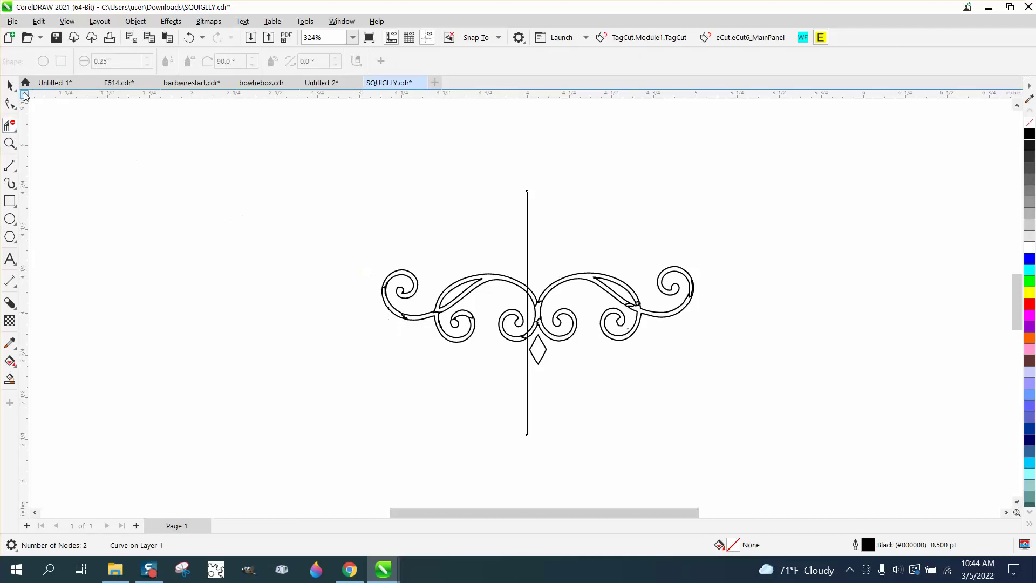
left_click(9, 85)
left_click_drag(787, 382, 791, 378)
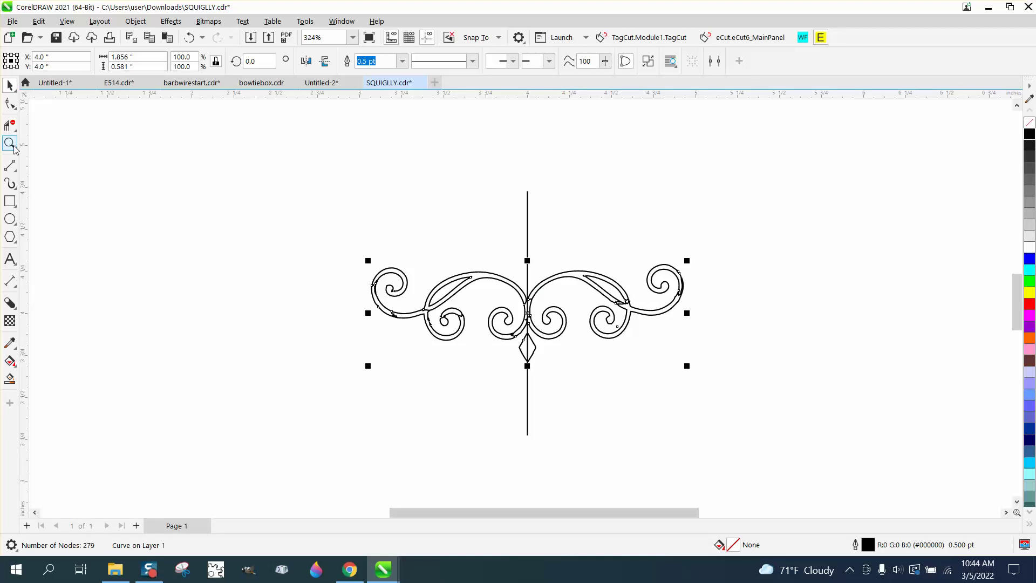
Erase the right half of the scrollwork and a leftover segment beside the centre line
scroll(706, 334, "up", 3)
scroll(678, 330, "down", 1)
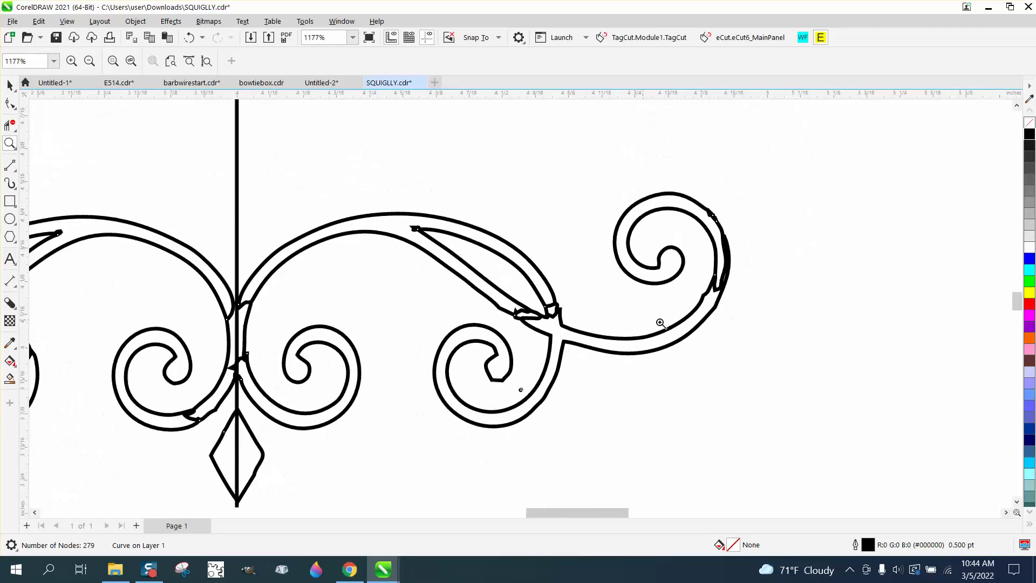
scroll(724, 331, "down", 2)
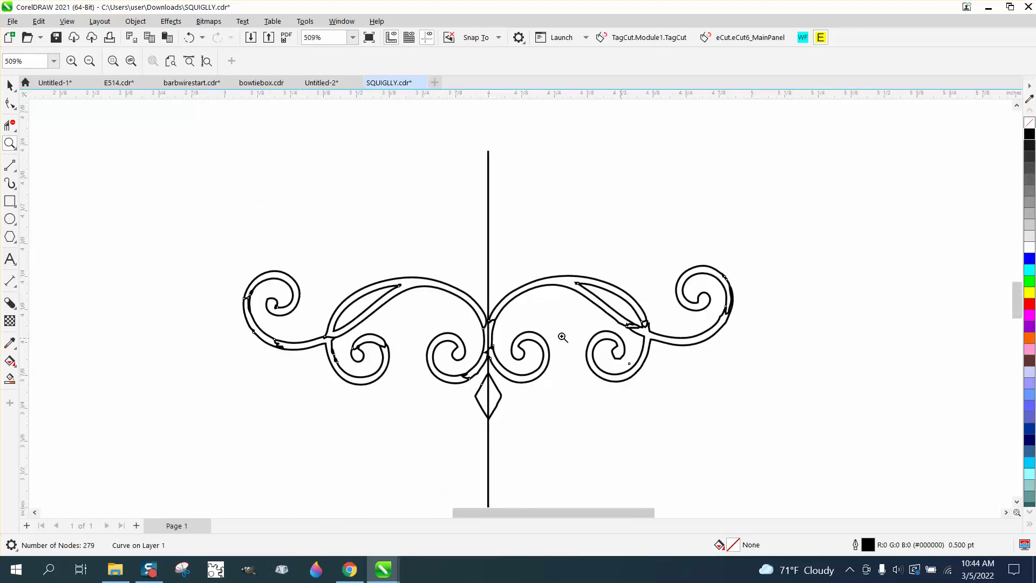
left_click(9, 125)
mouse_move(506, 244)
left_mouse_down()
mouse_move(516, 327)
mouse_move(753, 408)
left_mouse_up()
left_click(495, 322)
Select the swirl and the centre line together and set their outlines to Hairline
left_click(10, 143)
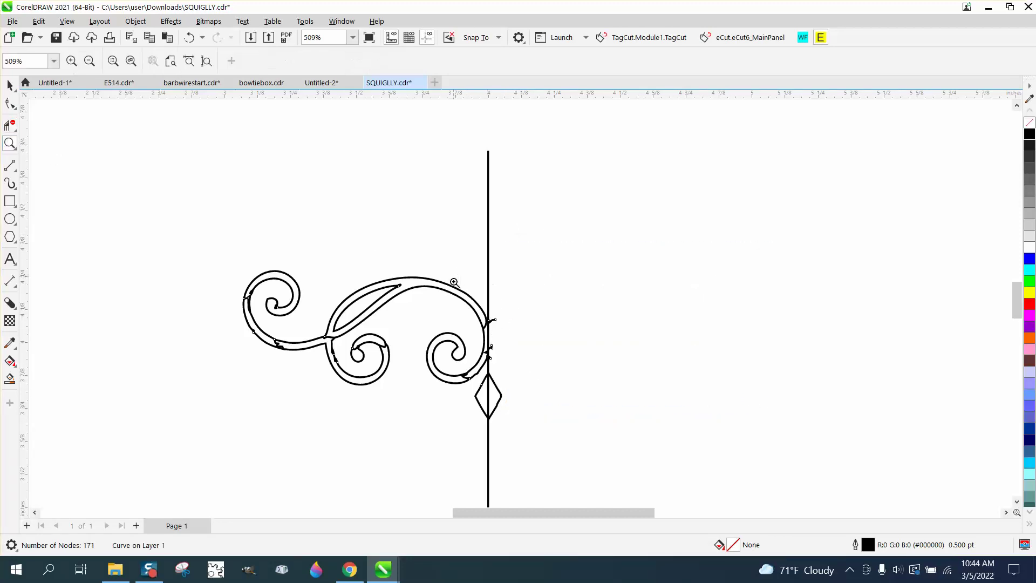
left_click(542, 367)
left_click(10, 126)
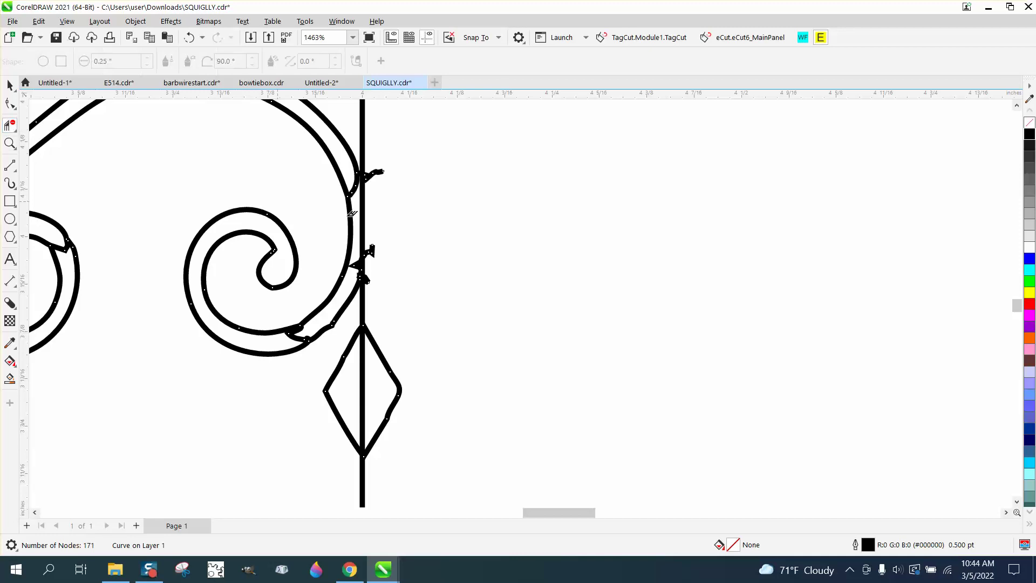
scroll(486, 229, "down", 1)
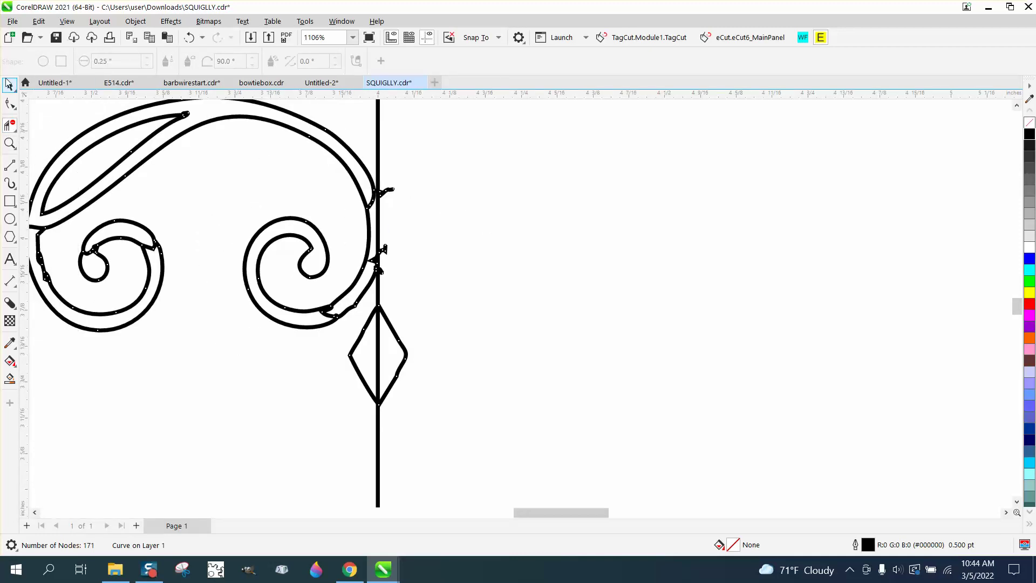
left_click(10, 86)
scroll(506, 250, "down", 6)
left_click_drag(324, 119, 681, 381)
left_click(557, 61)
left_click(535, 86)
Erase the upper and lower spikes where the swirl touches the centre line
left_click(10, 143)
left_click_drag(460, 231, 569, 306)
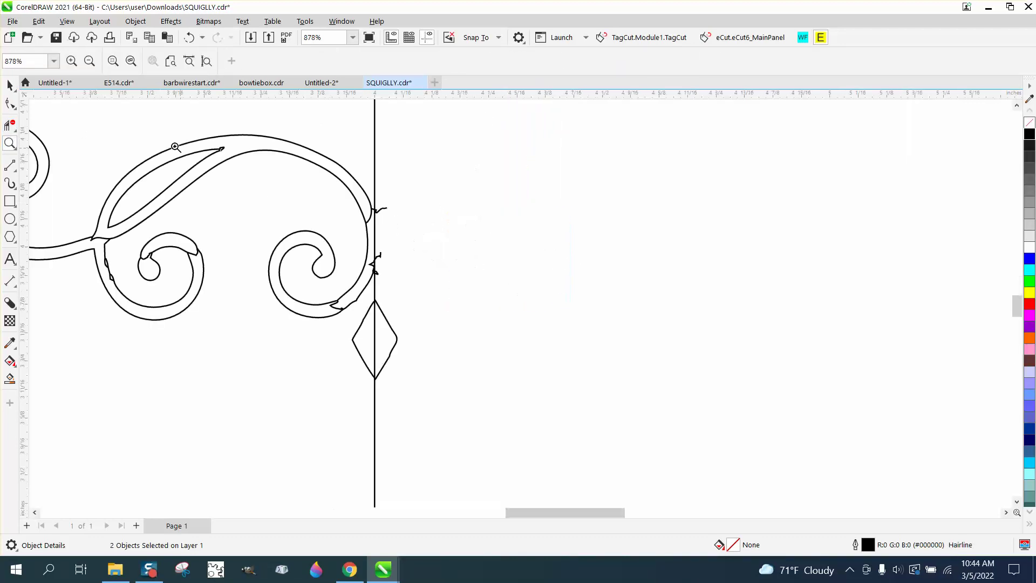
left_click(10, 125)
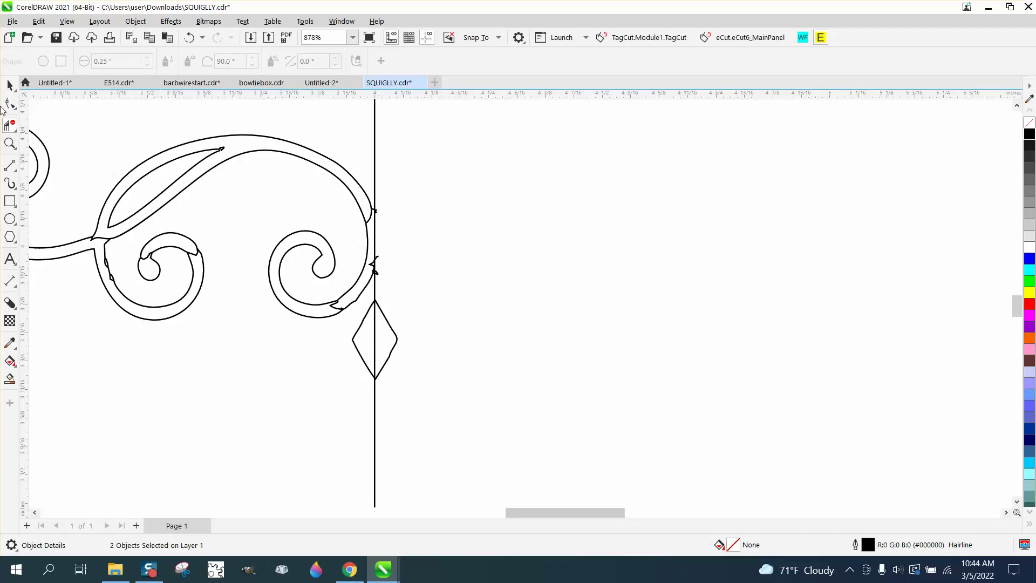
left_click(10, 143)
left_click_drag(347, 196, 434, 266)
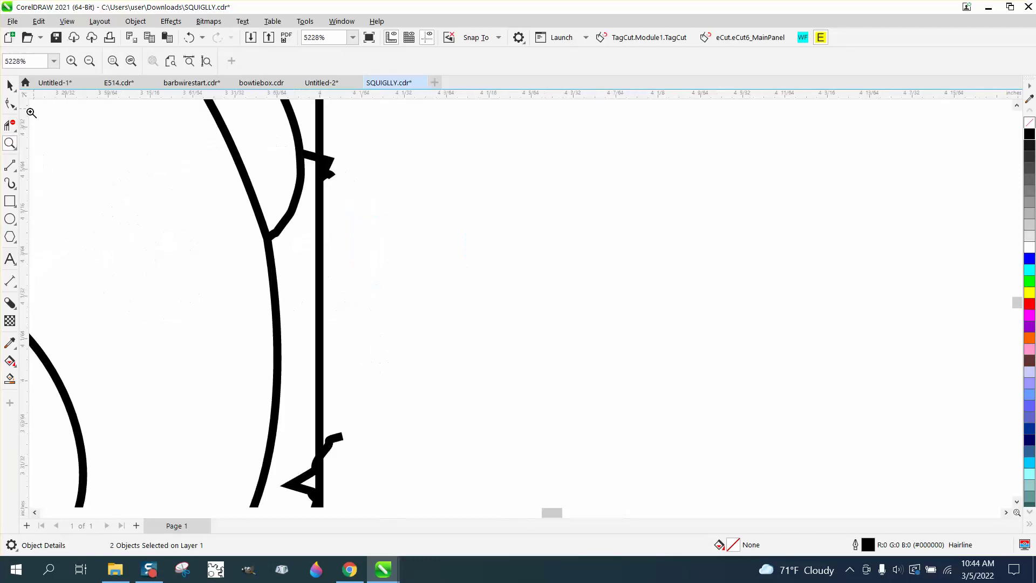
left_click(10, 126)
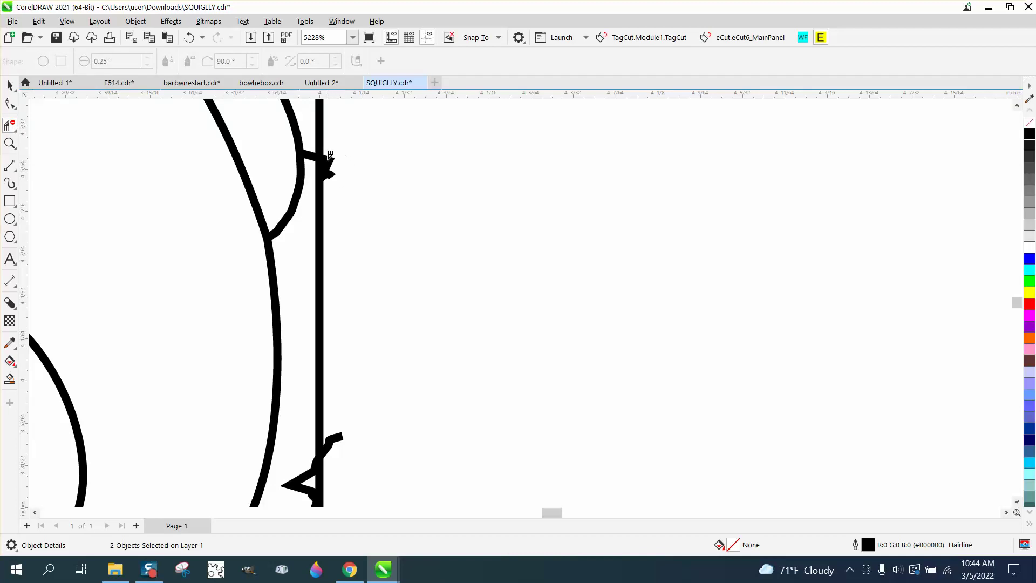
left_click(335, 163)
left_click_drag(339, 440, 338, 446)
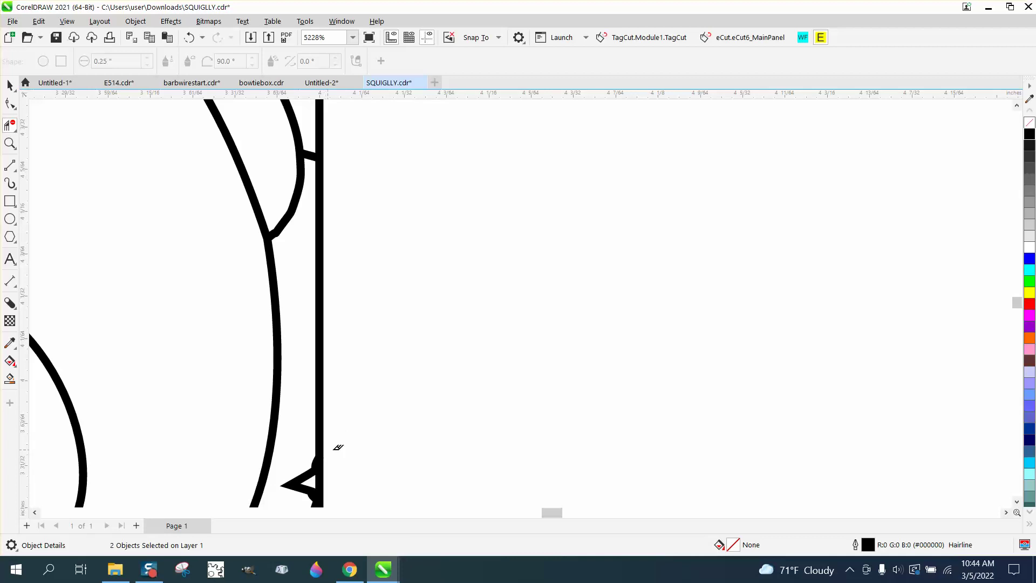
scroll(372, 441, "down", 4)
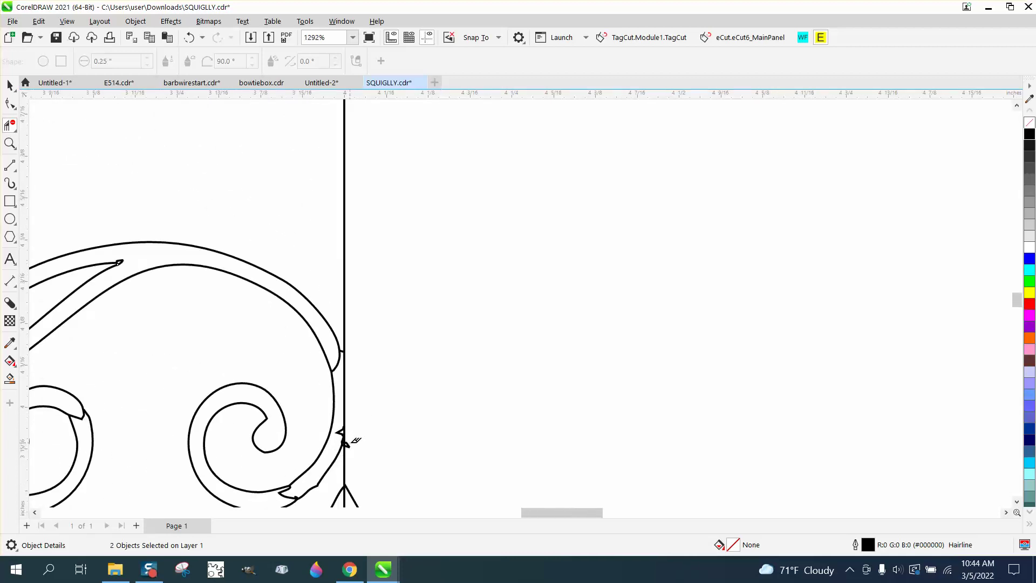
scroll(354, 449, "down", 4)
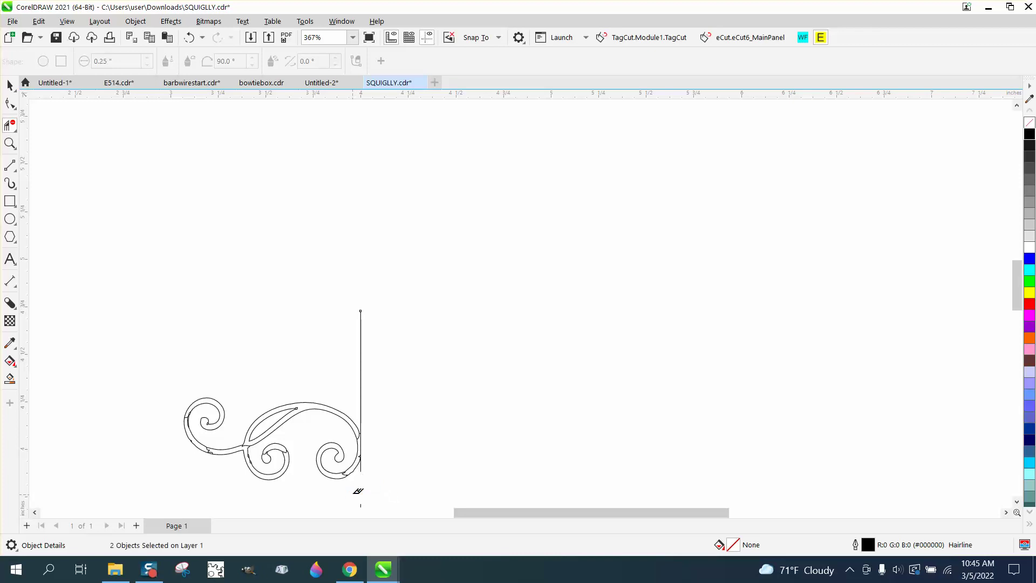
scroll(351, 503, "down", 1)
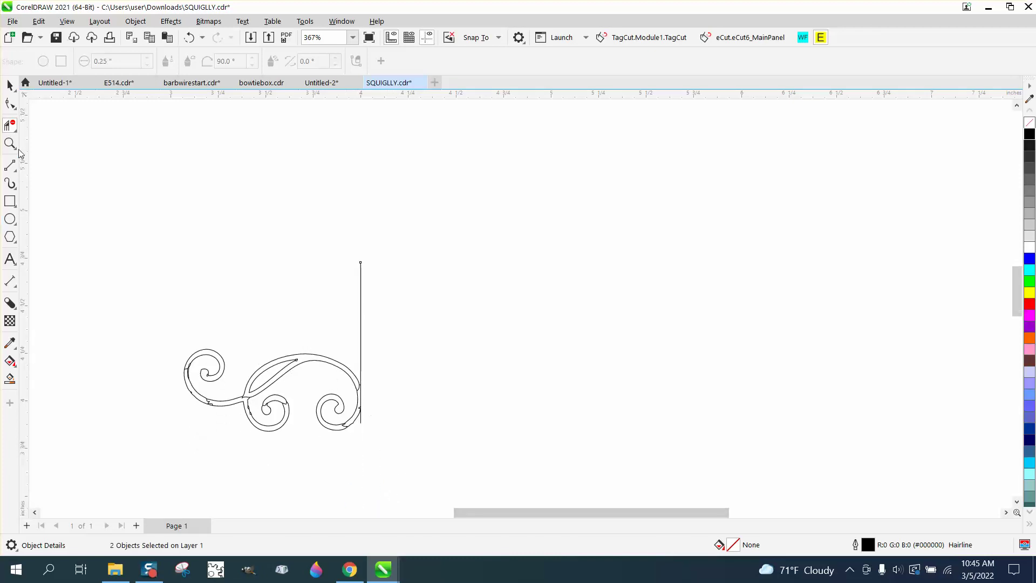
left_click(9, 85)
Delete the vertical centre line
left_click(355, 292)
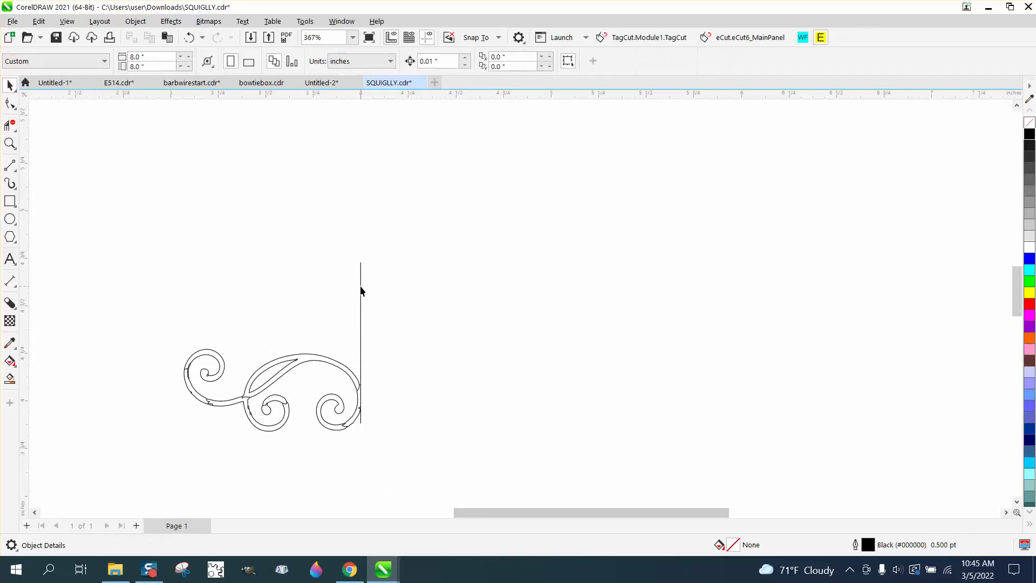
left_click(361, 290)
key("Delete")
Cut the notch at the swirl's left edge and part of the lower notch, undoing one wrong cut
left_click(10, 143)
left_click_drag(166, 347, 434, 439)
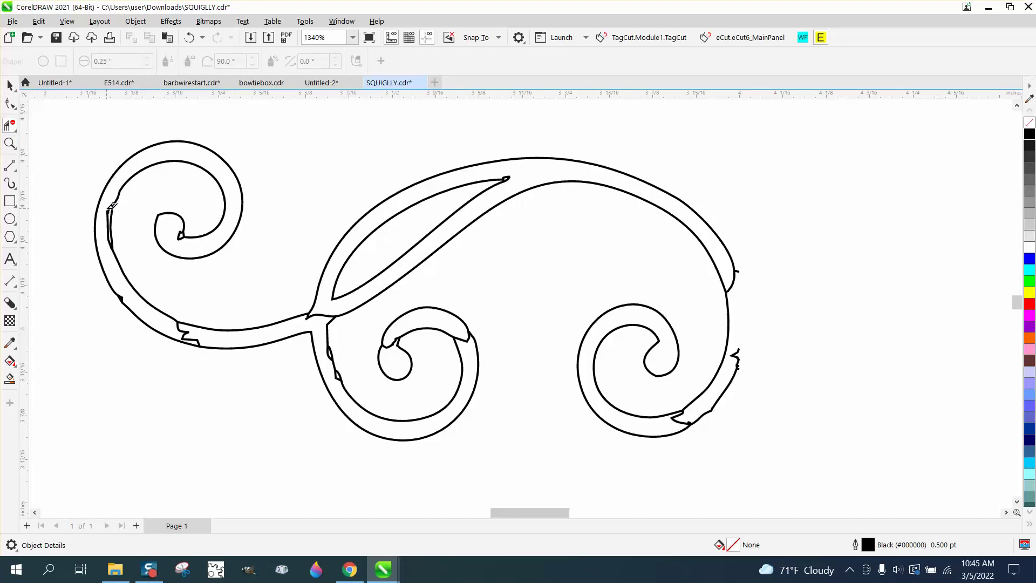
left_click(112, 210)
left_click(182, 331)
left_click(196, 337)
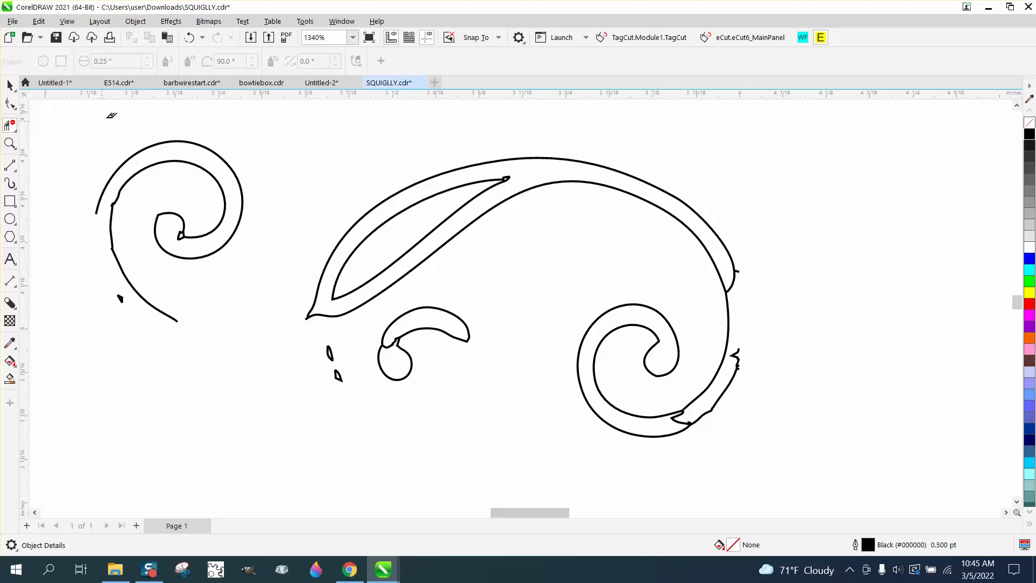
left_click(189, 37)
Delete the lower notch's diagonal and horizontal pieces and the small triangular notch
left_click(10, 143)
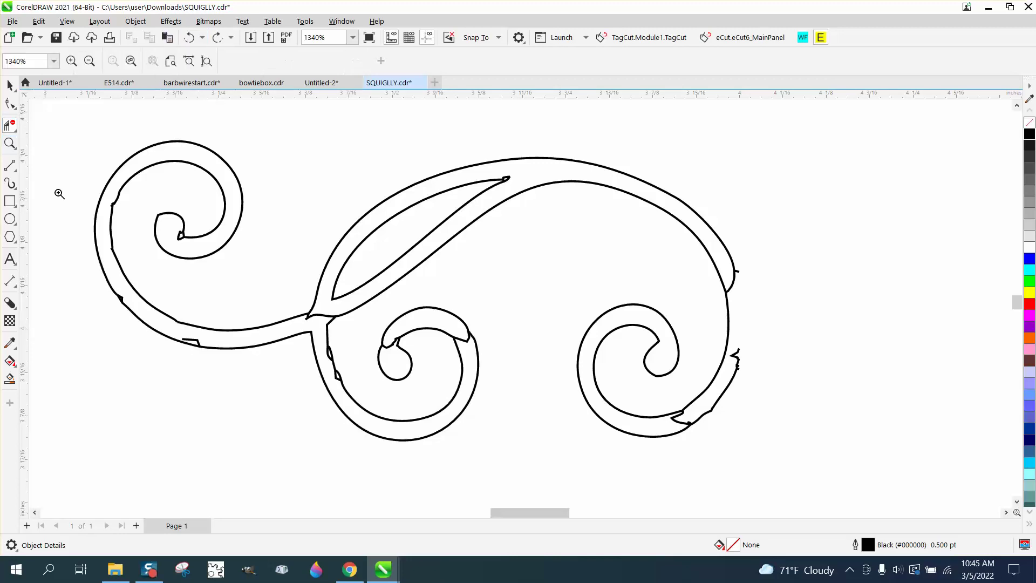
left_click_drag(139, 327, 302, 415)
left_click(10, 126)
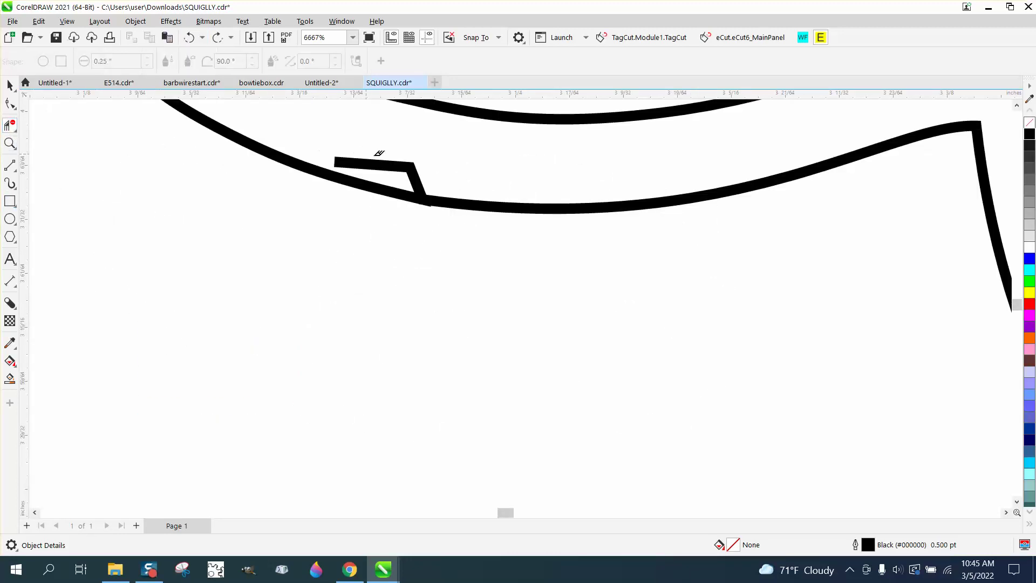
left_click(411, 163)
left_click(406, 163)
scroll(509, 286, "down", 3)
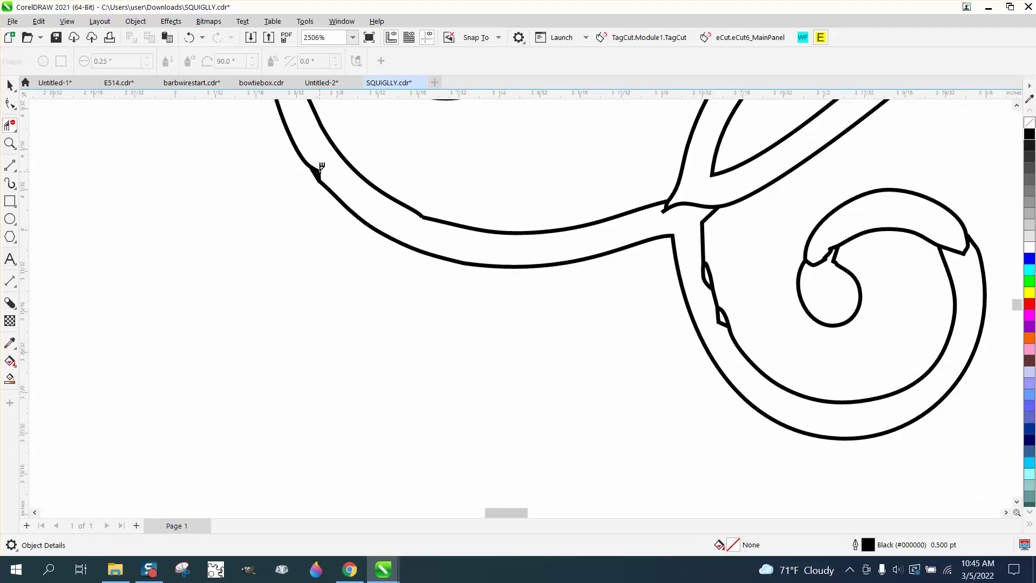
left_click(320, 169)
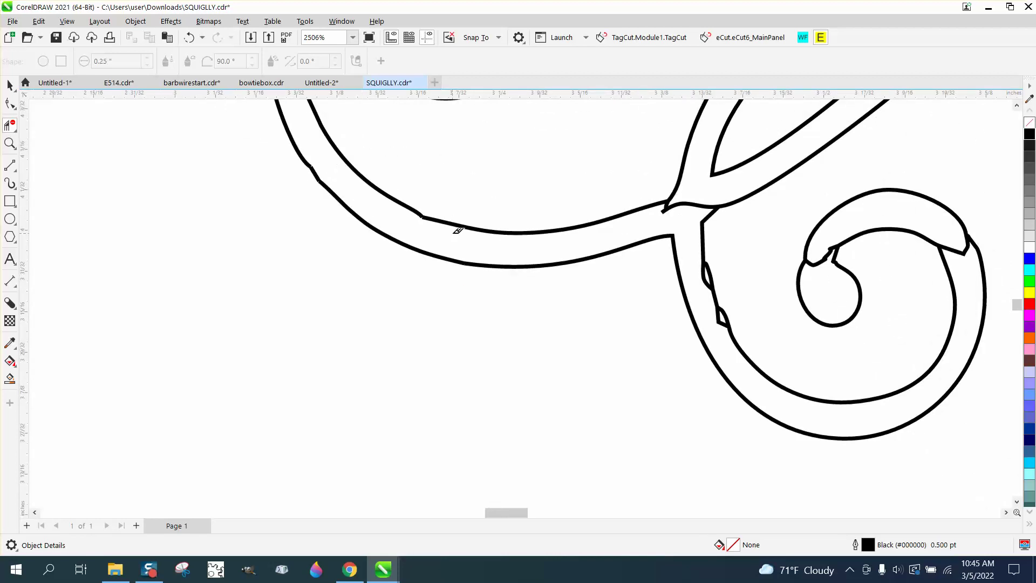
Trim the junction stubs, small loop, notch and inner-loop diagonals on the swirl's right side
left_click(703, 202)
left_click(670, 208)
left_click(711, 270)
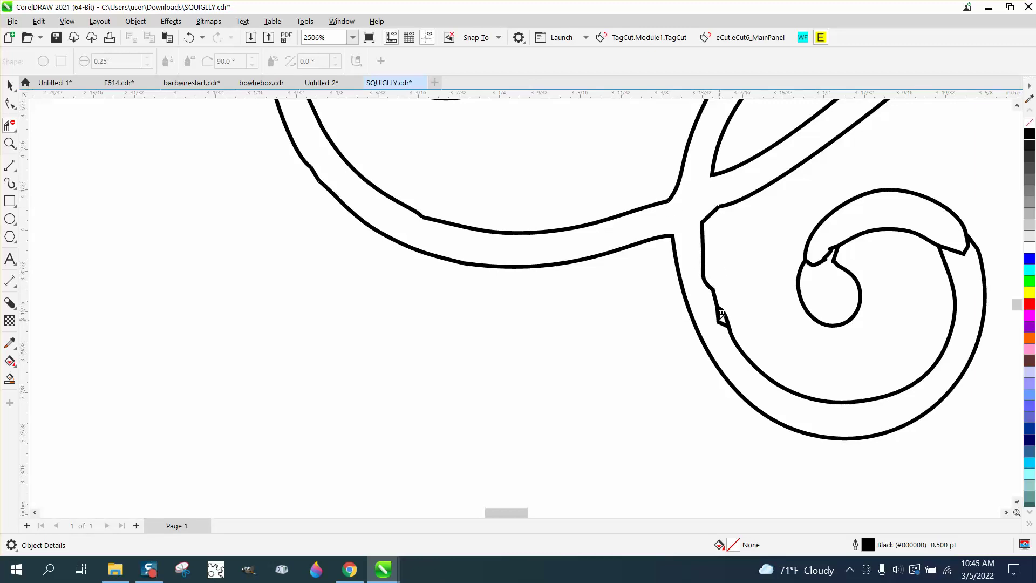
left_click(721, 316)
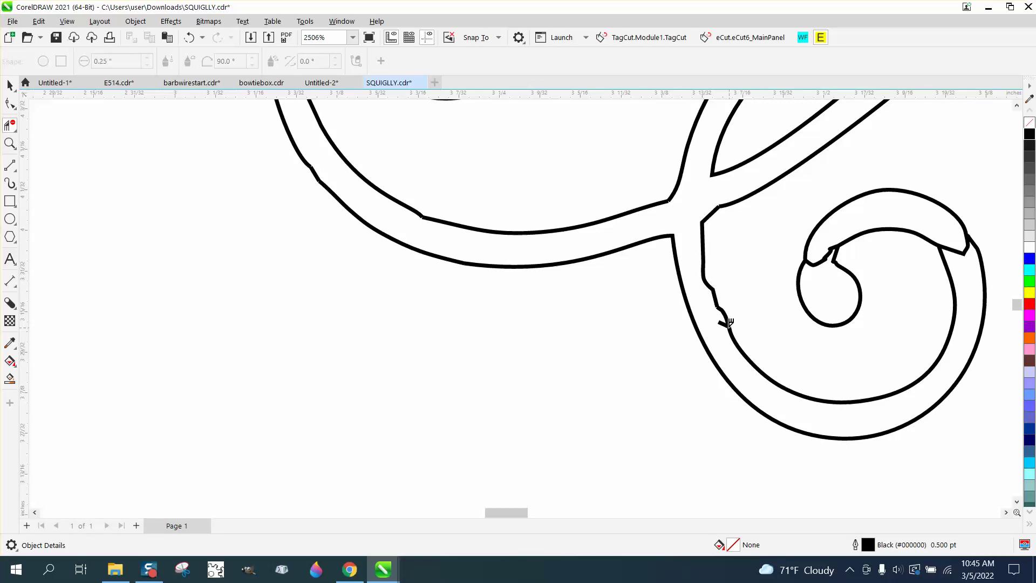
left_click(816, 261)
left_click(831, 250)
left_click(823, 259)
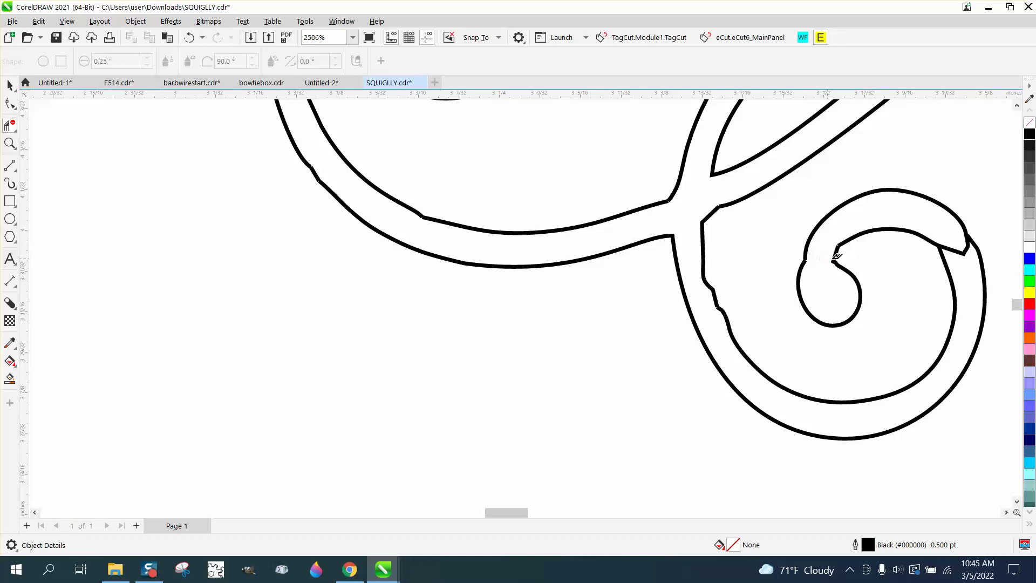
left_click(969, 243)
left_click(960, 251)
Remove the stray stubs and tiny blob on the lower-right spiral and its outer curve
scroll(920, 273, "down", 4)
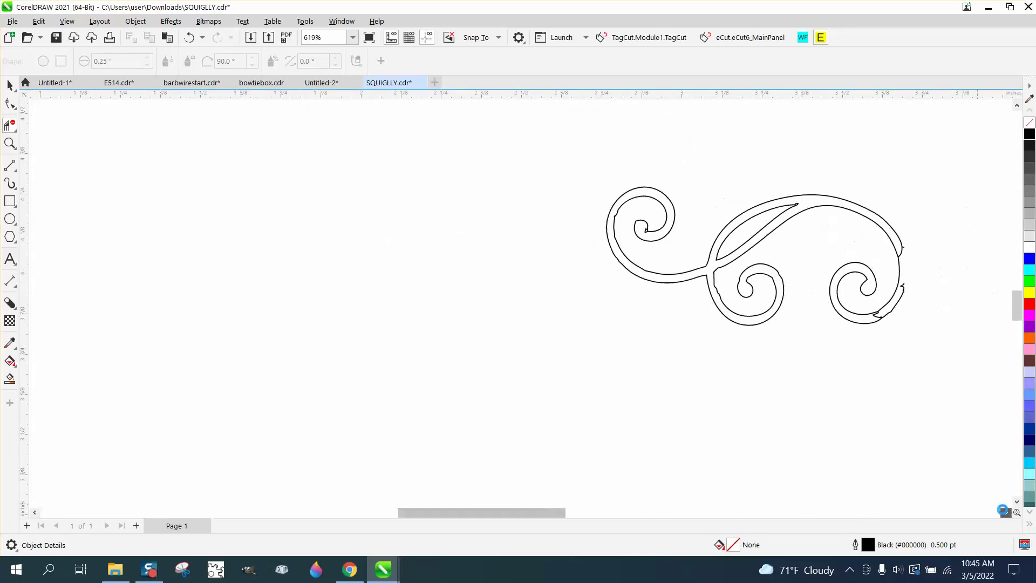
left_click(1005, 512)
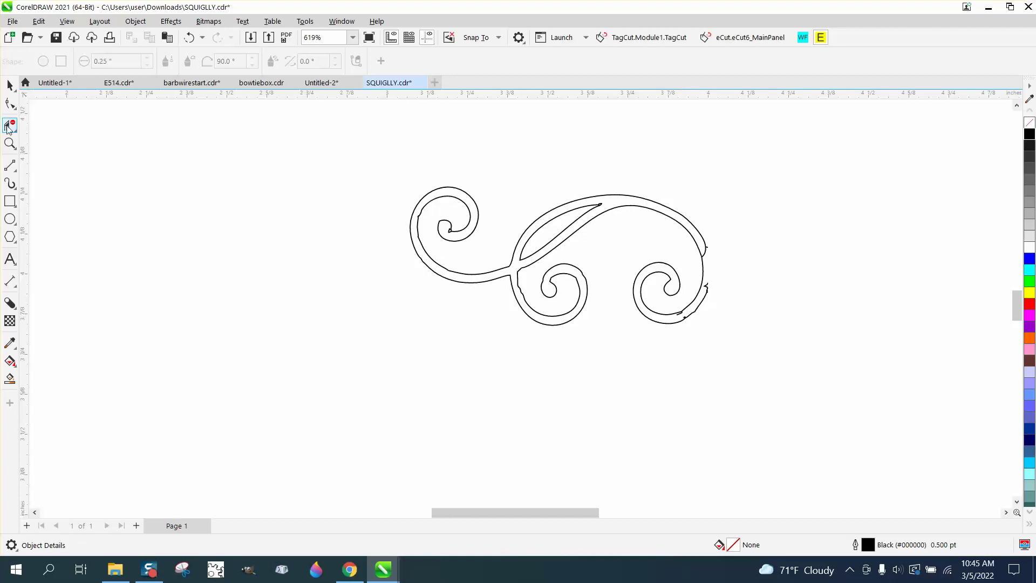
key("z")
left_click_drag(636, 270, 764, 355)
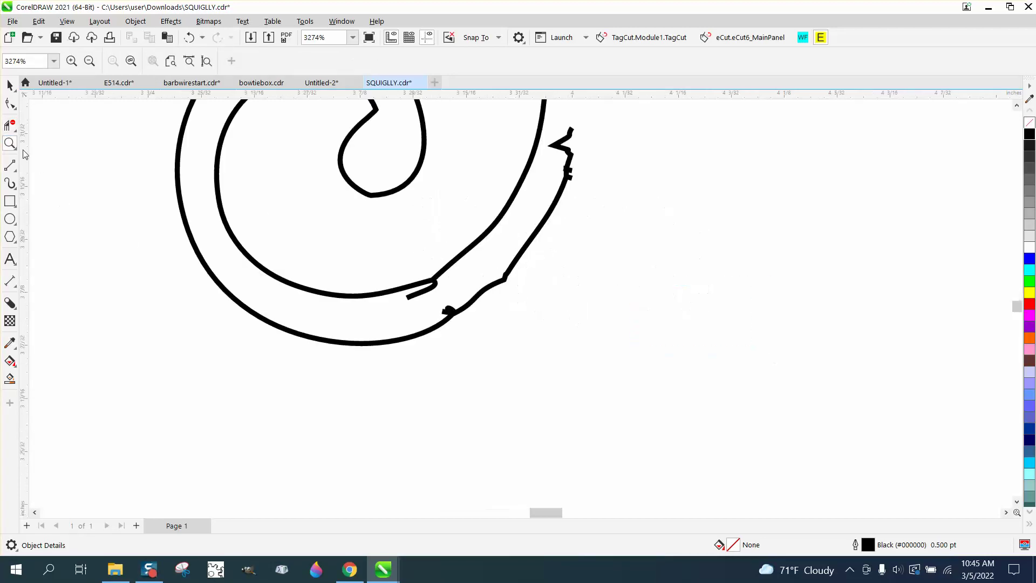
left_click(10, 126)
left_click(434, 281)
left_click(453, 307)
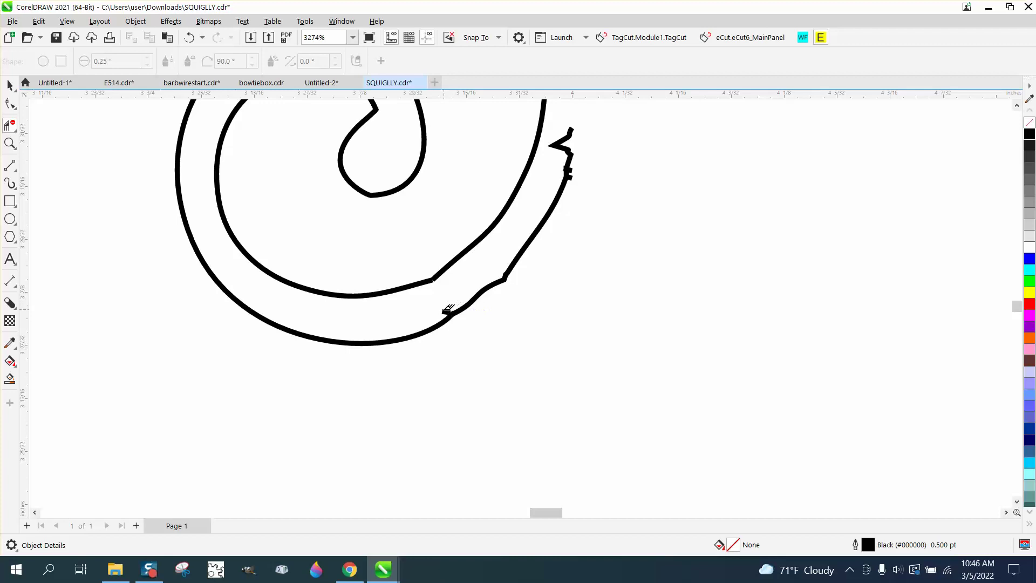
left_click(454, 310)
left_click(571, 172)
Delete the zigzag notch's nodes and its leftover cusp node on the spiral curve
left_click(10, 103)
left_click(558, 154)
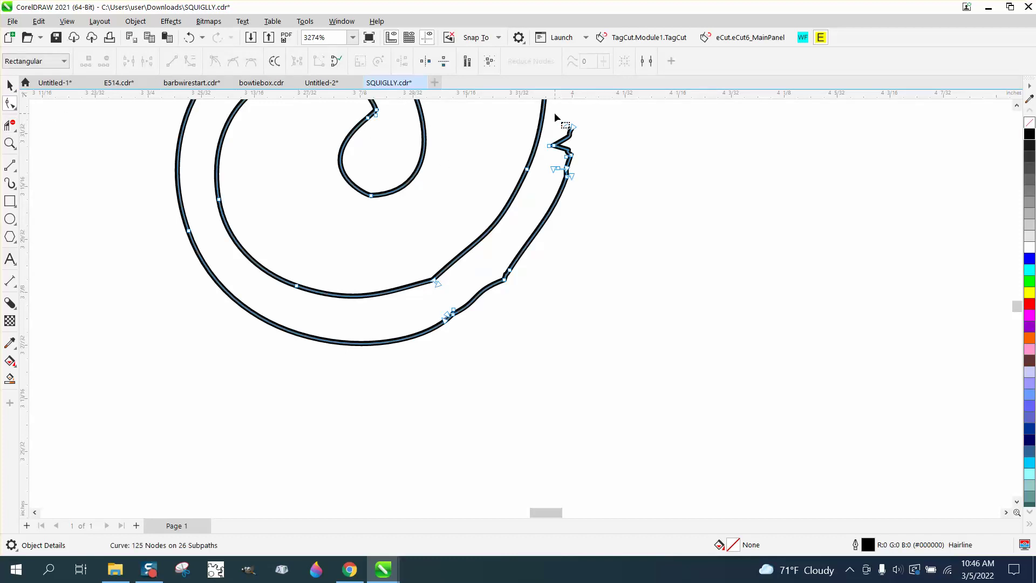
left_click_drag(552, 111, 594, 168)
key("Delete")
left_click(556, 146)
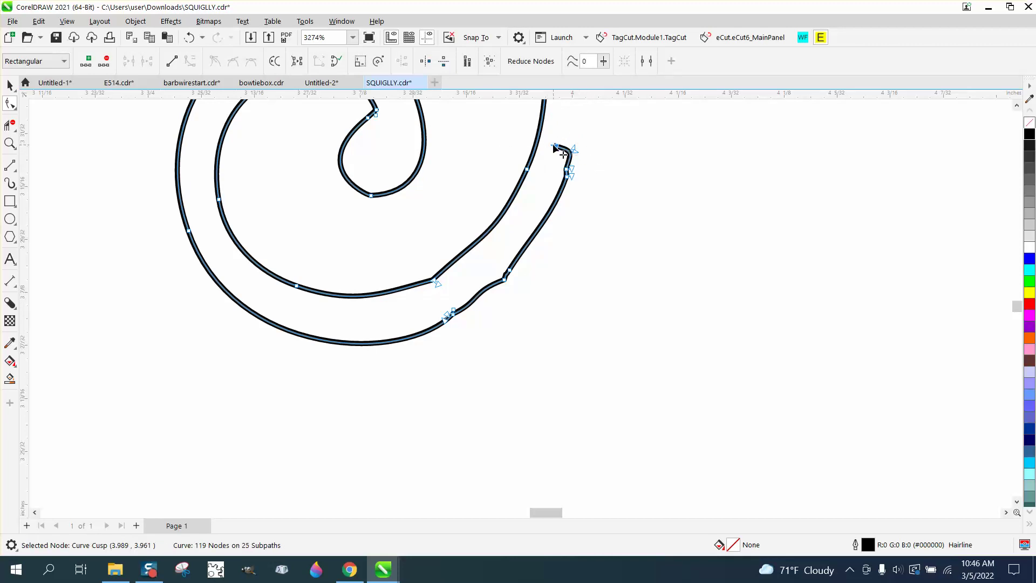
key("Delete")
scroll(621, 167, "down", 5)
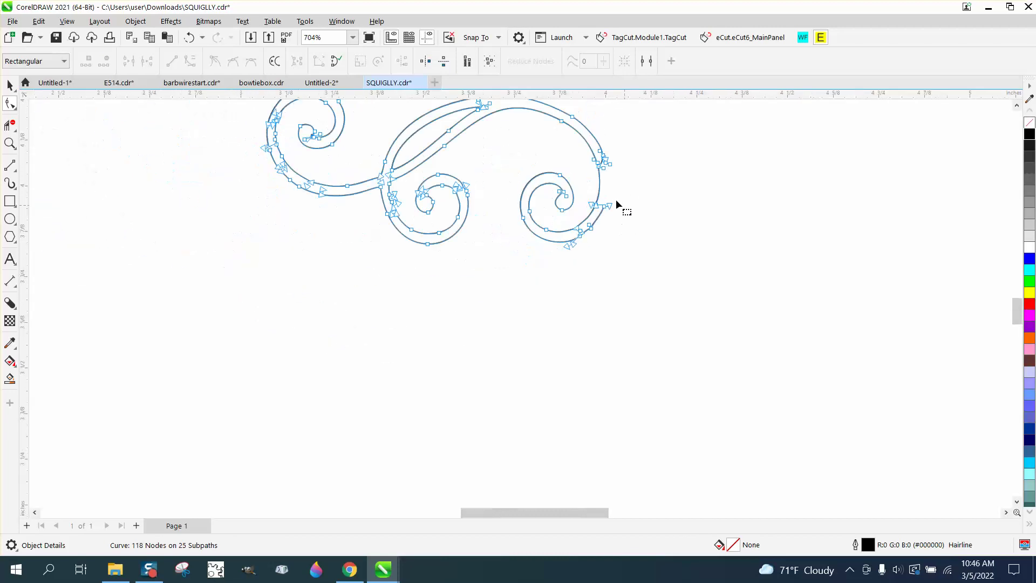
Cut the short stray stub off the right scroll with Virtual Segment Delete
left_click(10, 143)
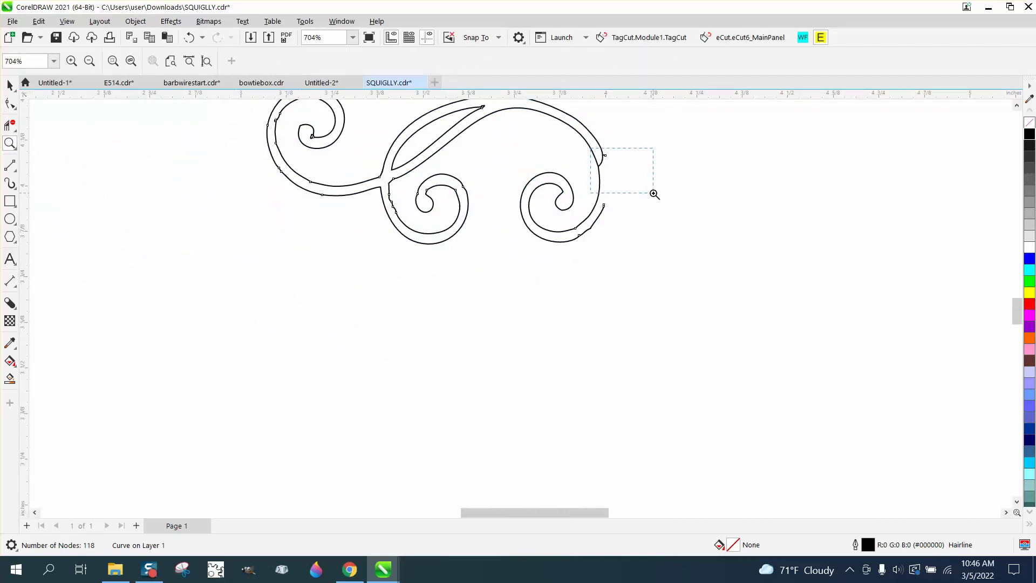
left_click(604, 172)
left_click(10, 103)
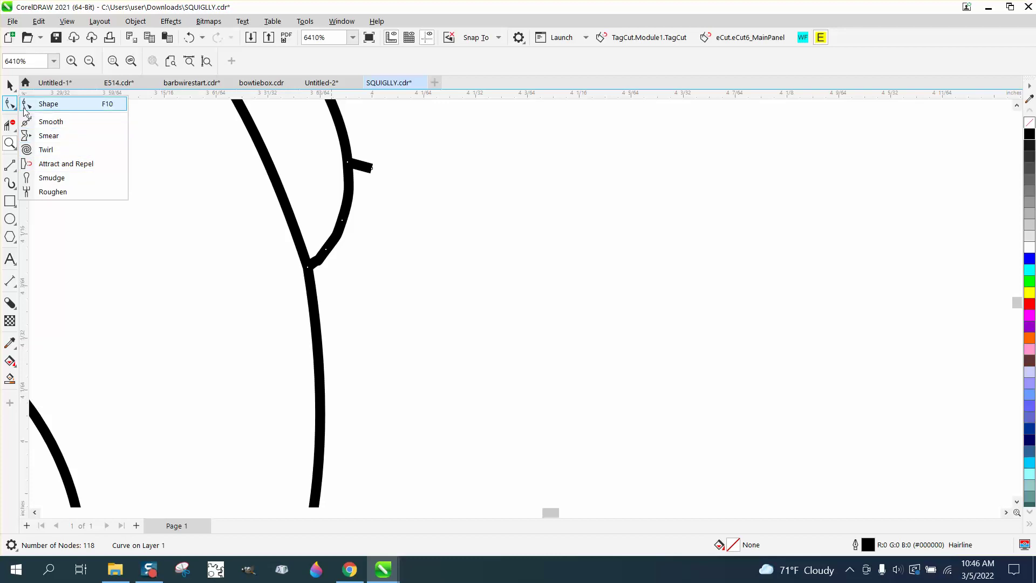
left_click(10, 125)
left_click(70, 153)
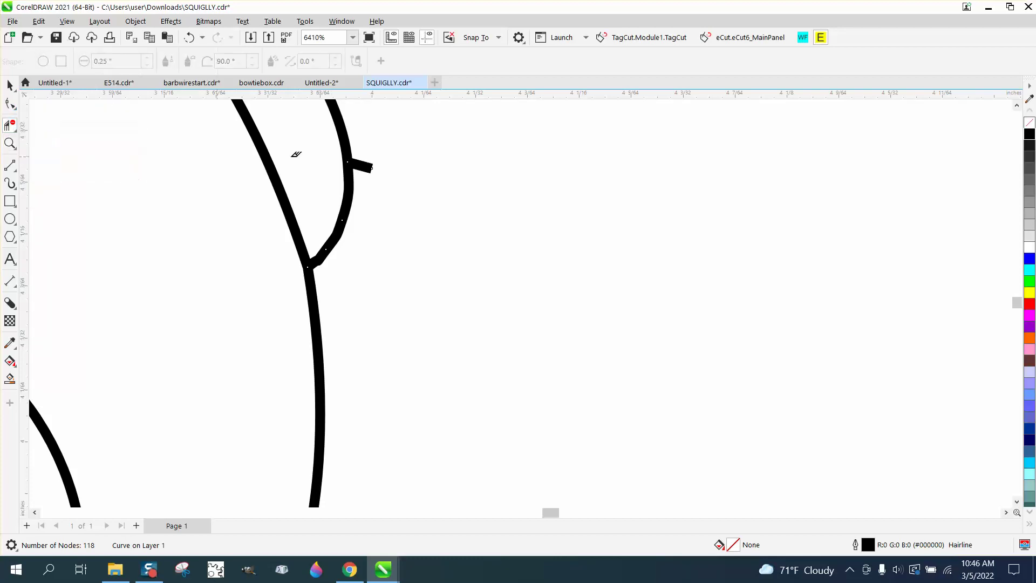
left_click(367, 164)
scroll(396, 225, "down", 3)
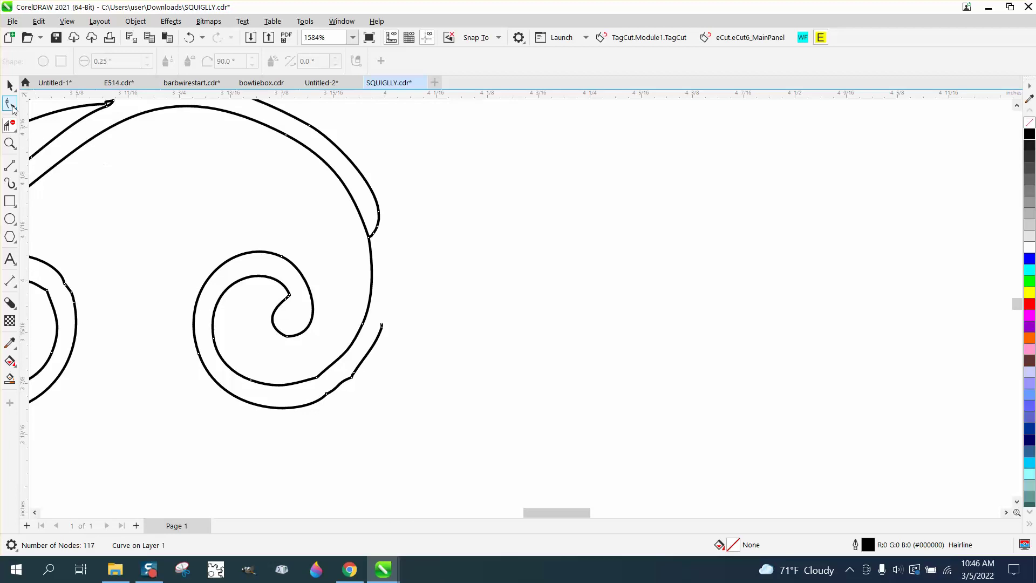
Try deleting the nodes at the curve's bend, then undo it
left_click(9, 104)
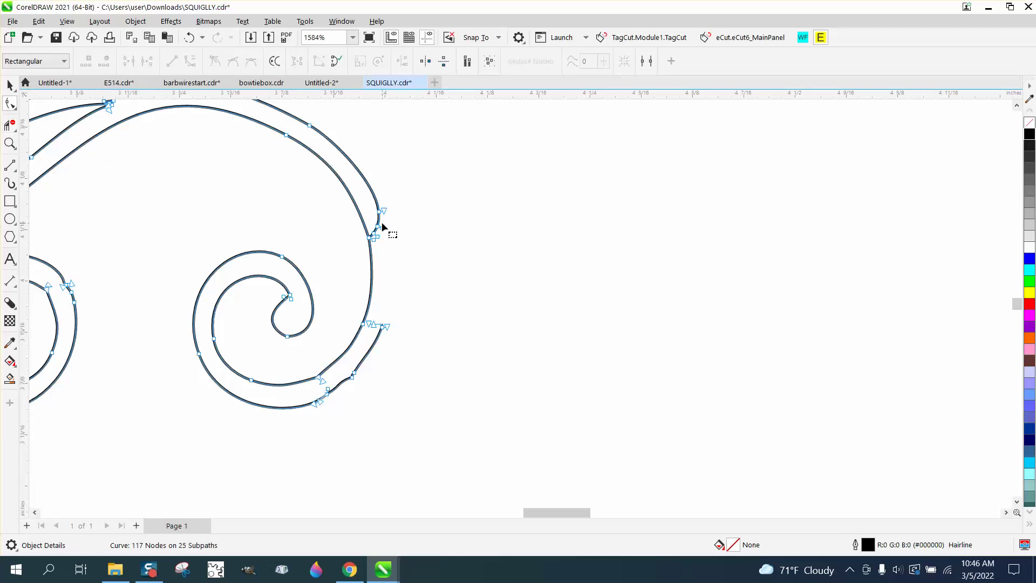
left_click_drag(373, 242, 375, 242)
key("Delete")
left_click(190, 37)
Delete the extra nodes on the branch junction's kink so the fork uses fewer nodes
left_click(9, 142)
left_click_drag(347, 204, 501, 288)
left_click(9, 103)
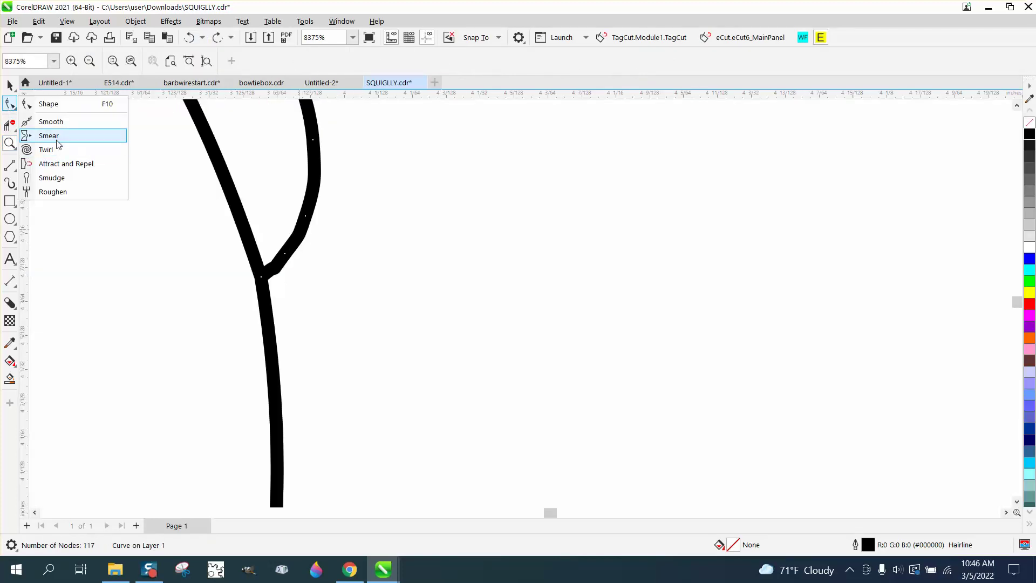
left_click(65, 108)
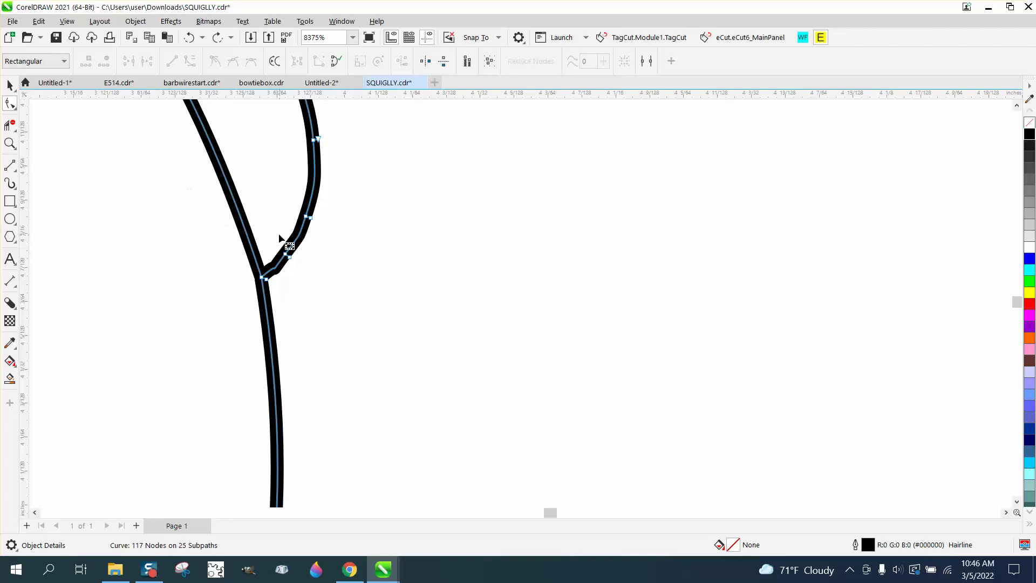
key("Delete")
left_click_drag(311, 265, 286, 295)
key("Delete")
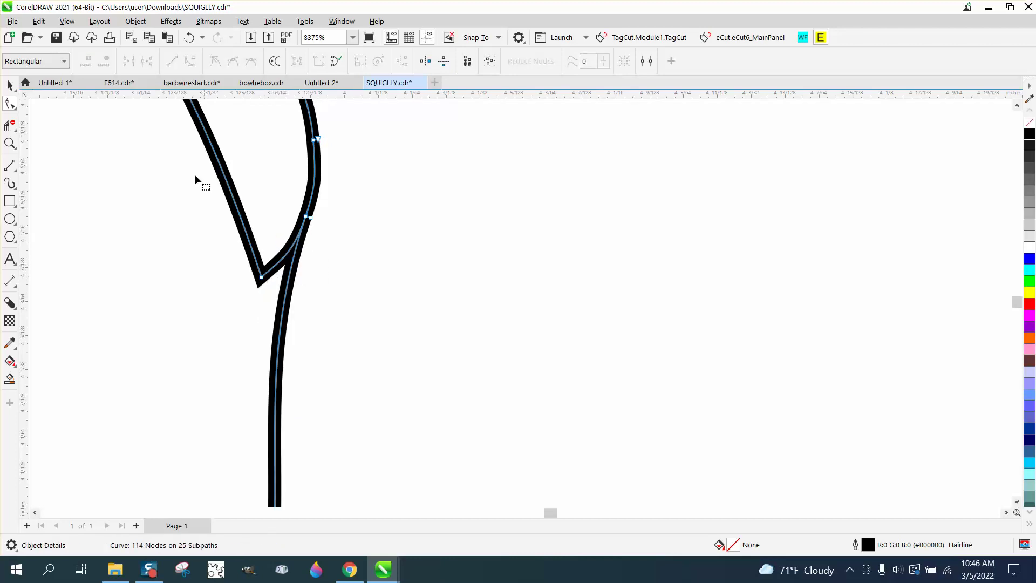
left_click(189, 37)
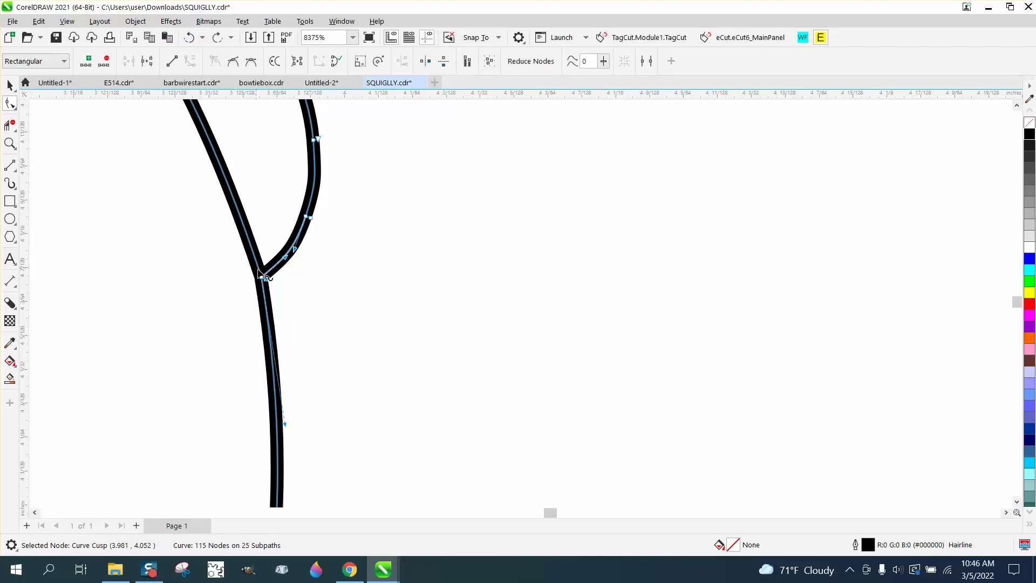
key("Delete")
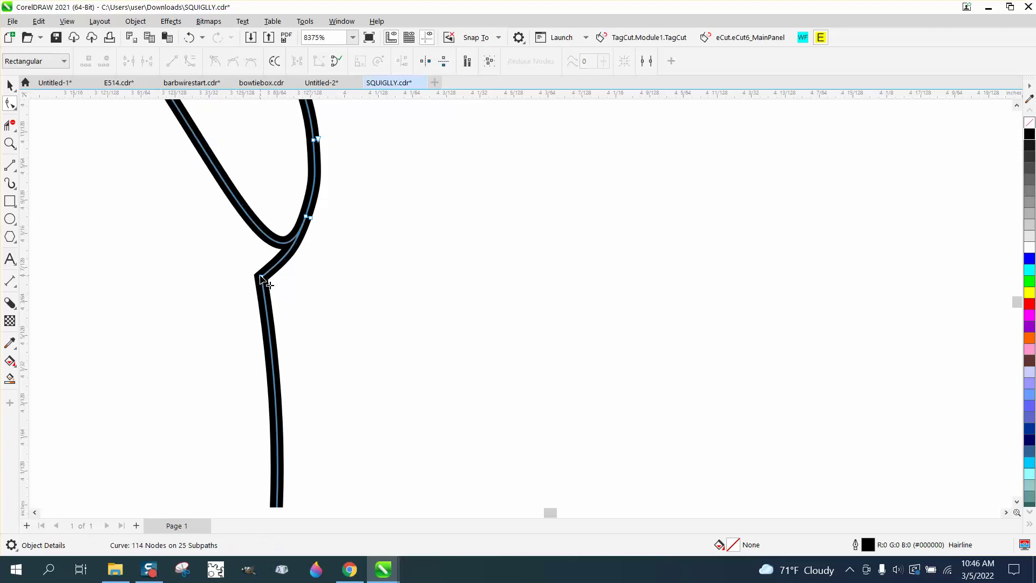
scroll(322, 303, "down", 4)
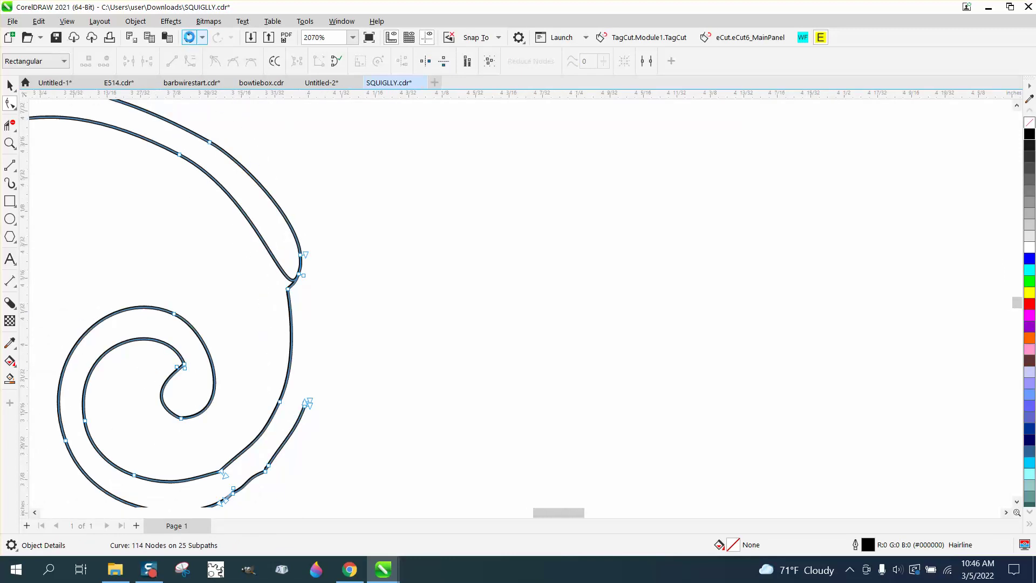
Undo the last node delete and erase the inner curl's hooked tip and kinked section
left_click(189, 37)
scroll(410, 216, "down", 4)
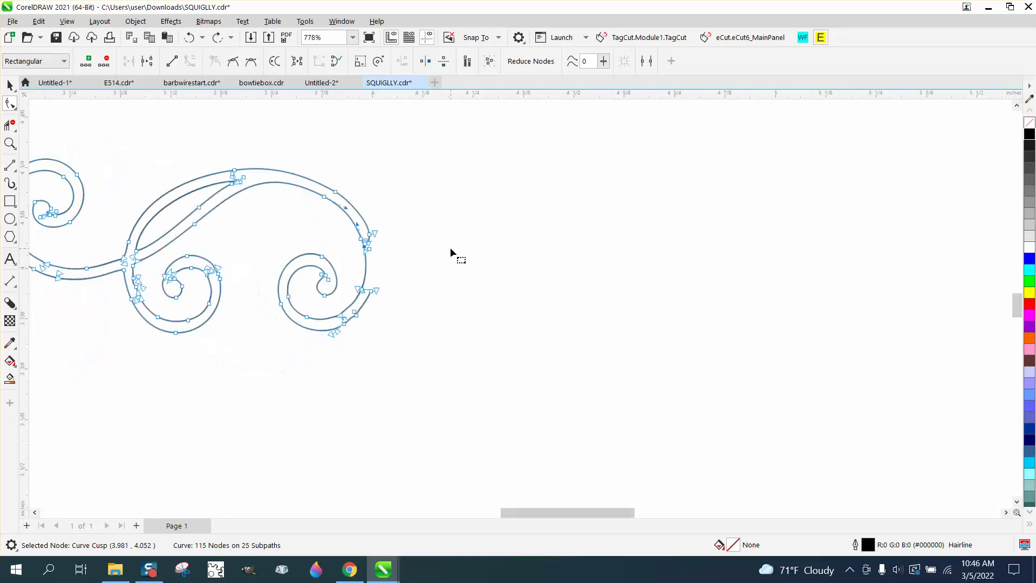
left_click(19, 146)
mouse_move(88, 182)
left_mouse_down()
mouse_move(162, 247)
mouse_move(527, 340)
left_mouse_up()
left_click_drag(47, 138, 249, 256)
left_click(11, 127)
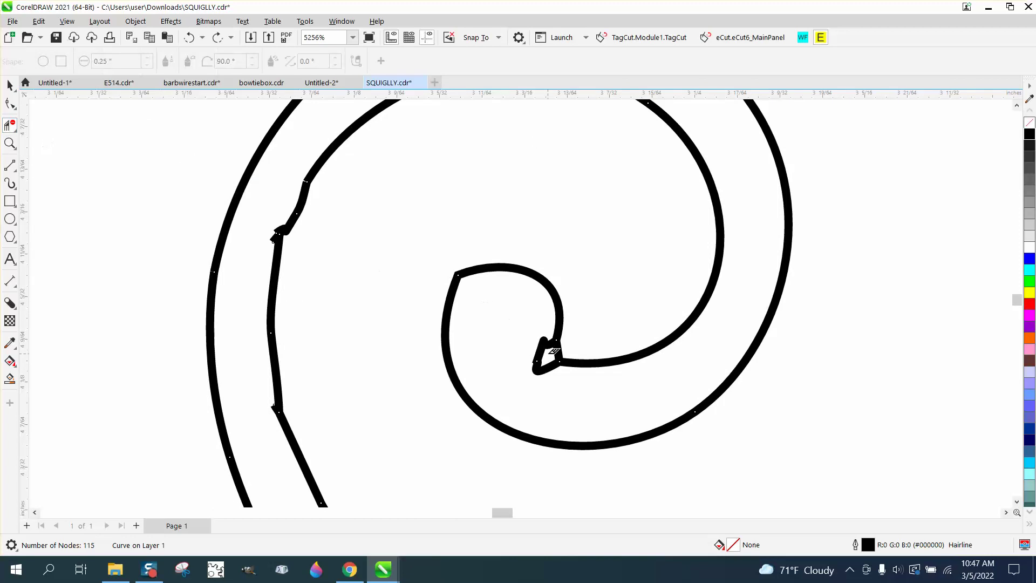
left_click_drag(542, 346, 555, 366)
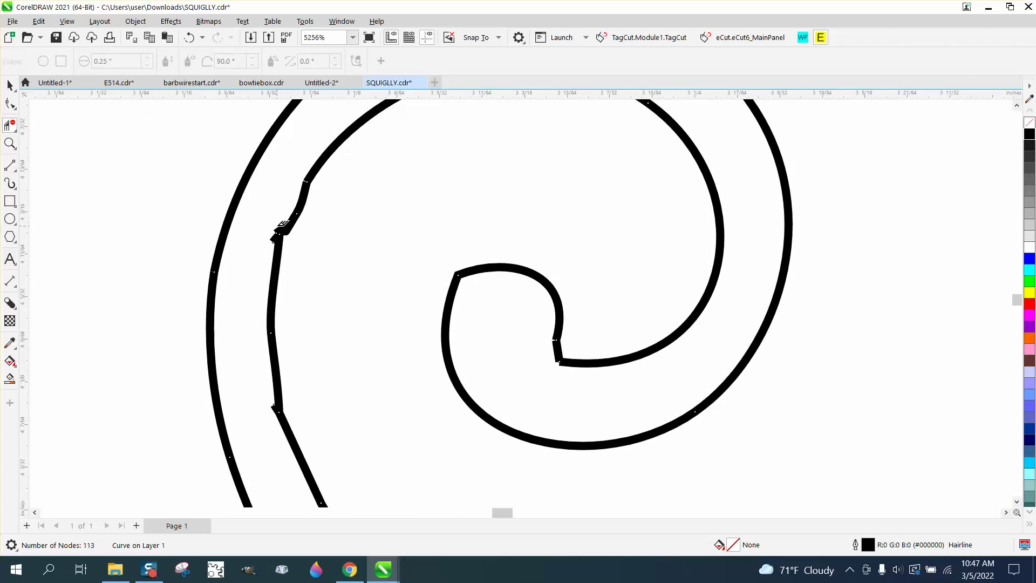
left_click_drag(280, 226, 279, 231)
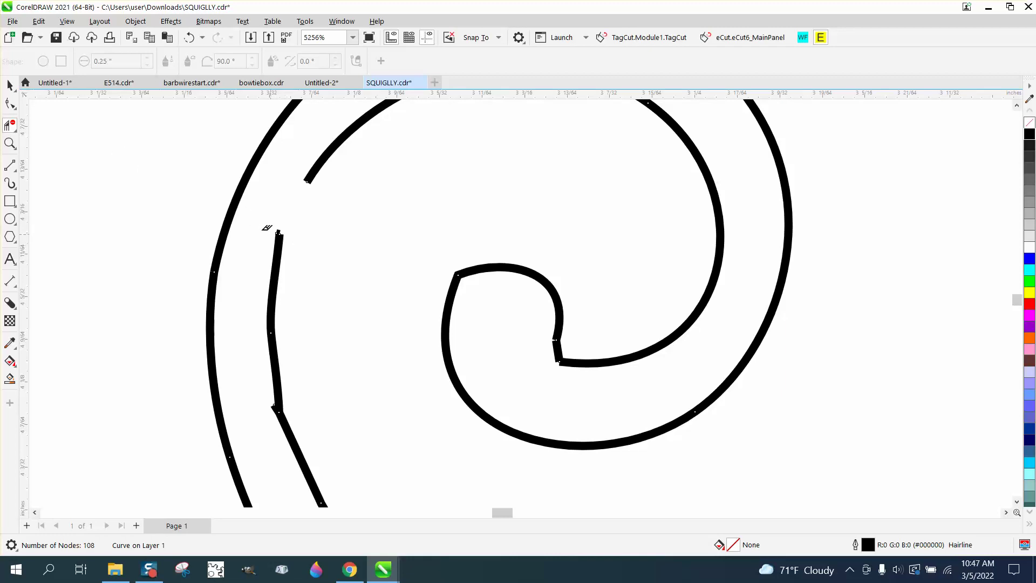
Delete the leftover piece, drag its end node onto the inner stroke and smooth the curve
left_click(10, 142)
left_click_drag(270, 226, 337, 267)
left_click(10, 103)
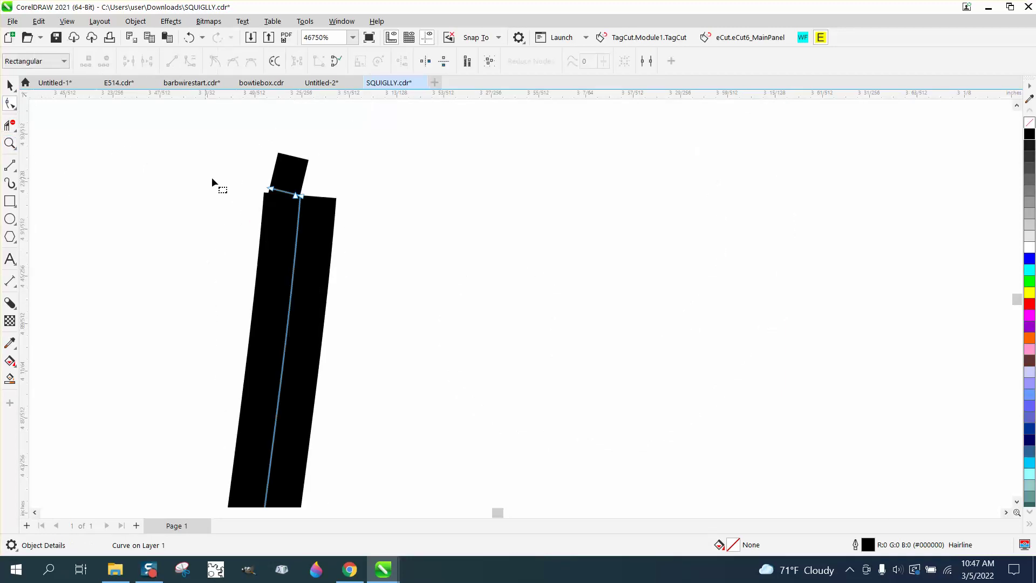
left_click(271, 190)
key("Delete")
scroll(358, 300, "down", 3)
scroll(354, 301, "down", 1)
left_click_drag(388, 207, 348, 283)
scroll(373, 282, "down", 1)
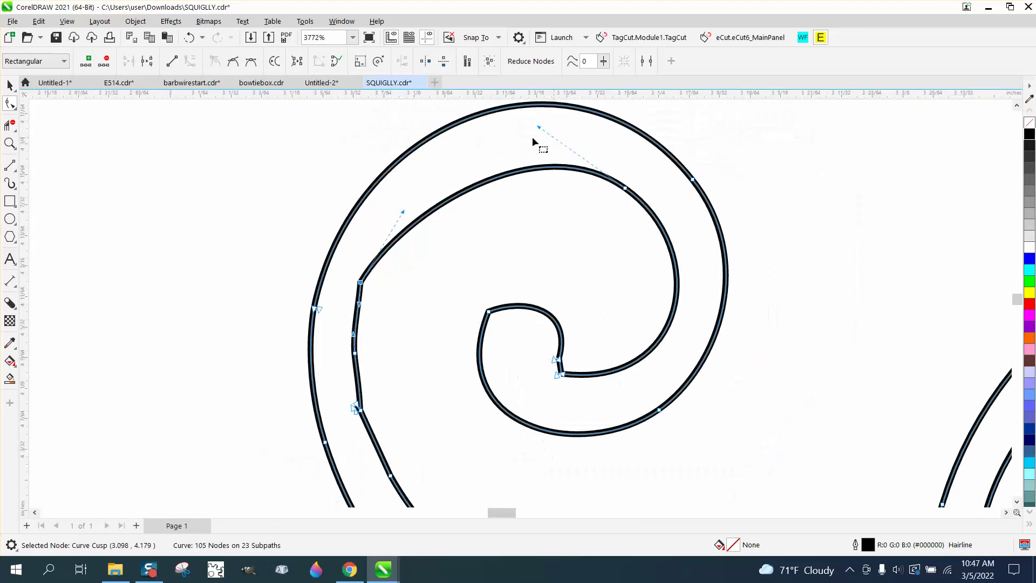
mouse_move(404, 216)
left_mouse_down()
mouse_move(439, 148)
mouse_move(437, 157)
left_mouse_up()
scroll(497, 264, "down", 3)
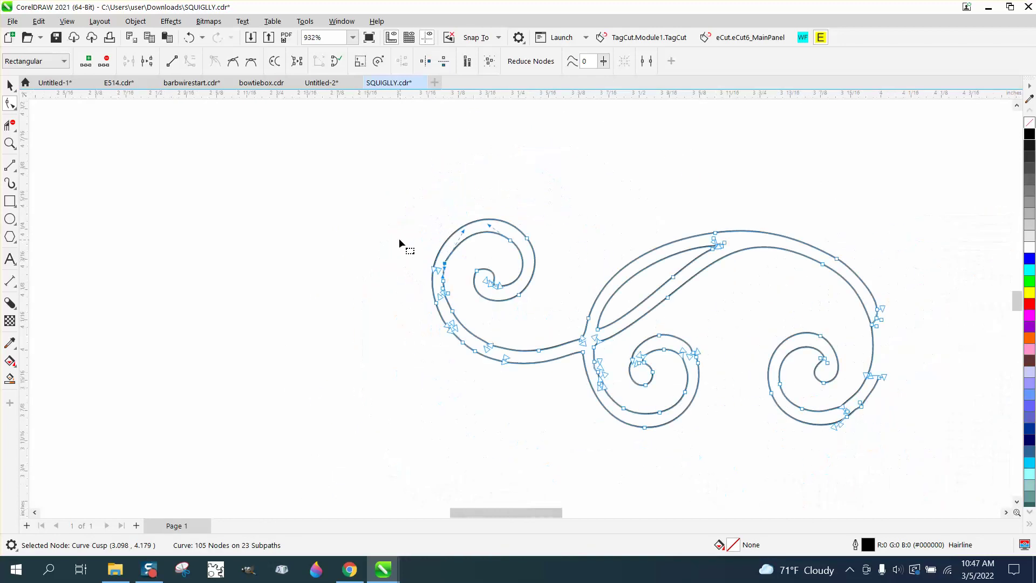
Join all open curve ends with Join Curves, Extend at 0.1" gap tolerance, on every node
left_click_drag(750, 370, 779, 406)
left_click(348, 25)
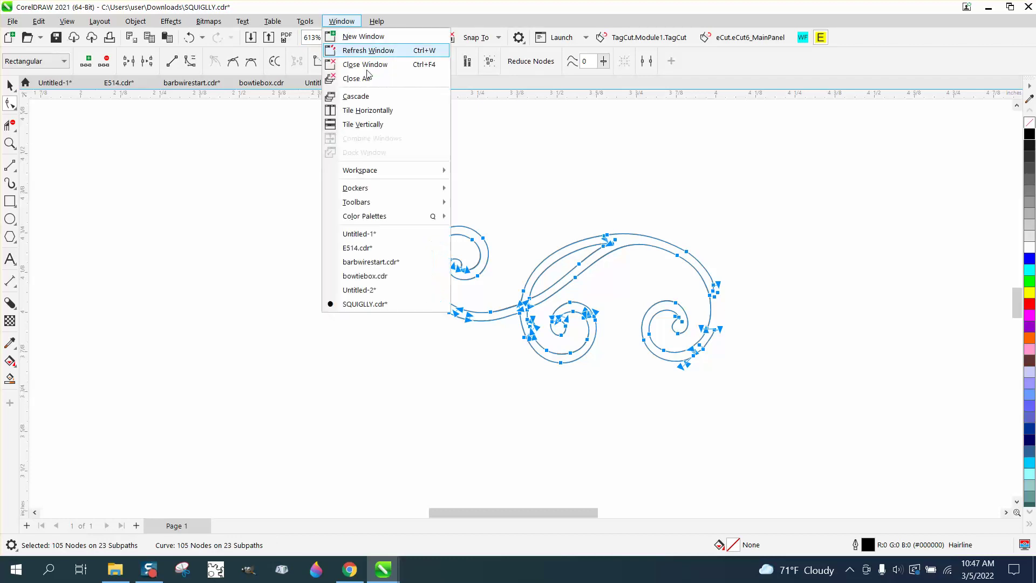
mouse_move(394, 187)
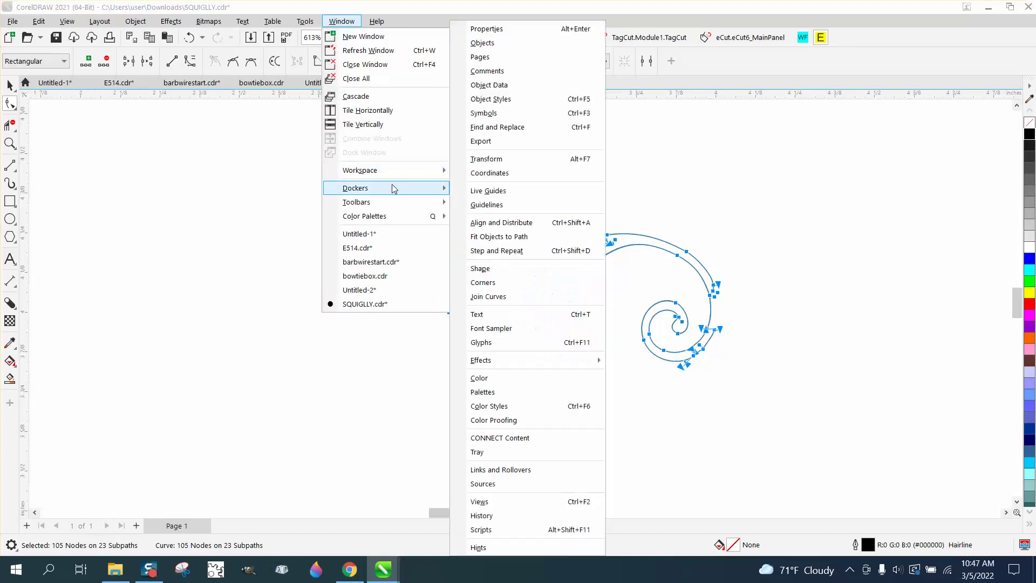
left_click(501, 297)
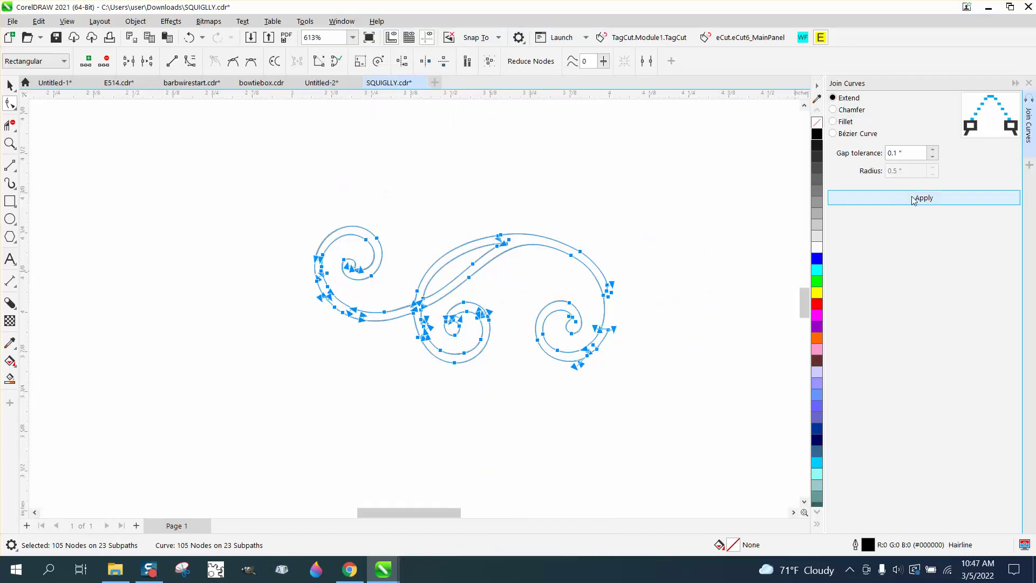
left_click(938, 198)
left_click(685, 347)
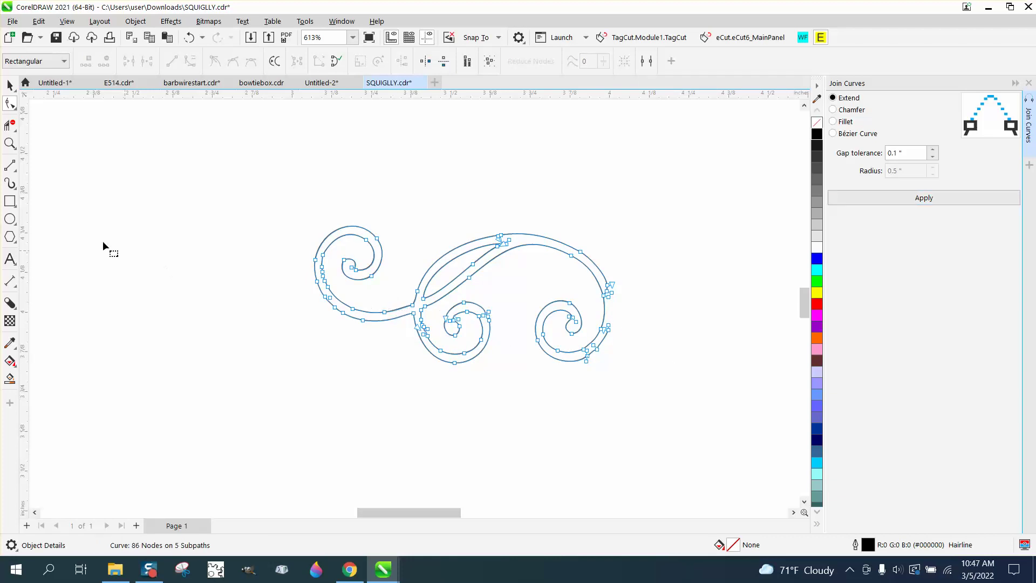
Smooth the left swirl's outer curve with the smoothing brush, undoing the bulge smoothing attempt
left_click(11, 144)
left_click_drag(273, 208, 756, 407)
left_click(16, 110)
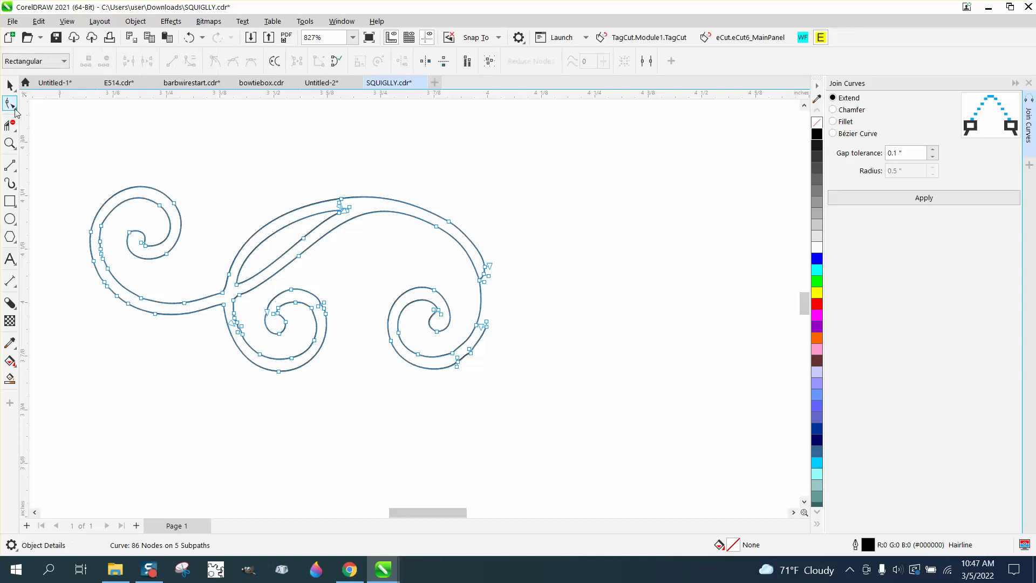
left_click(16, 111)
left_click(40, 120)
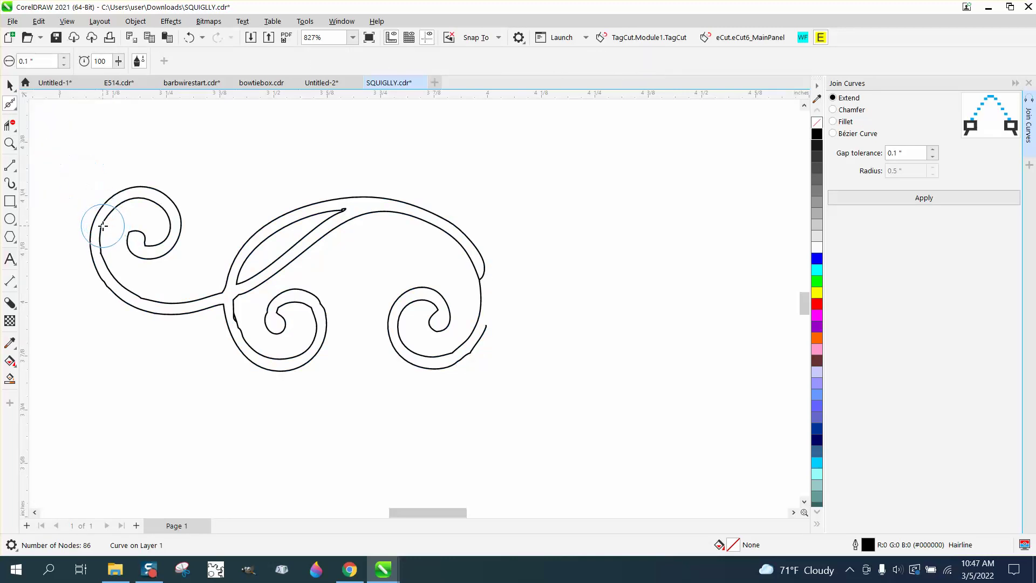
mouse_move(101, 239)
left_mouse_down()
mouse_move(124, 286)
mouse_move(212, 304)
mouse_move(241, 336)
left_mouse_up()
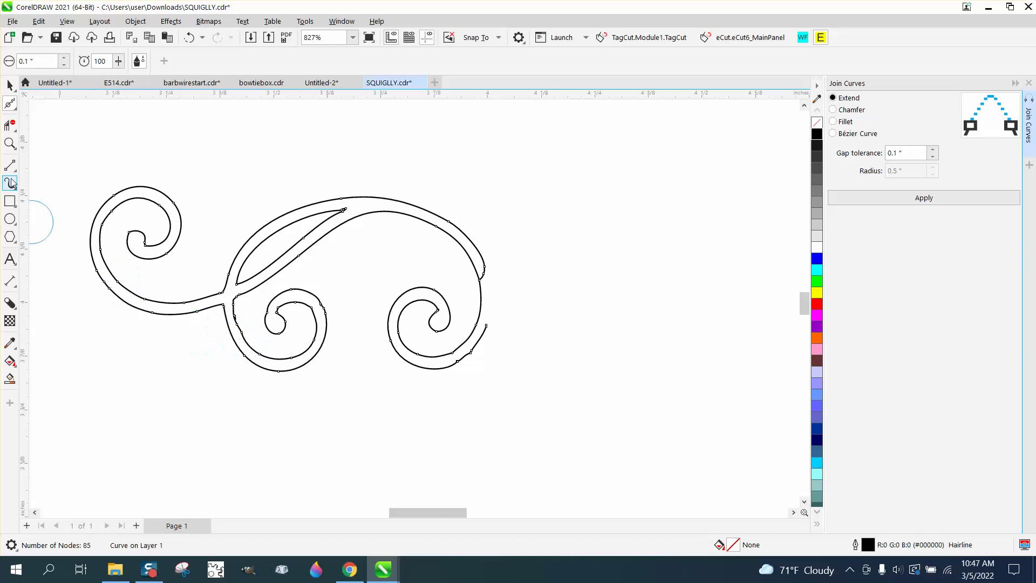
left_click(10, 143)
left_click_drag(216, 300, 280, 350)
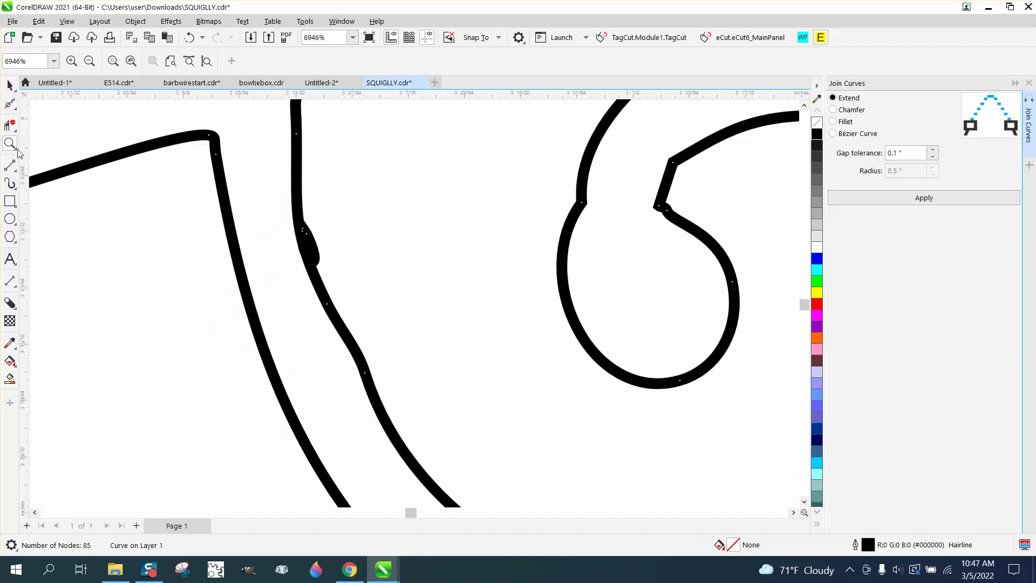
left_click(10, 103)
left_click_drag(313, 240, 316, 264)
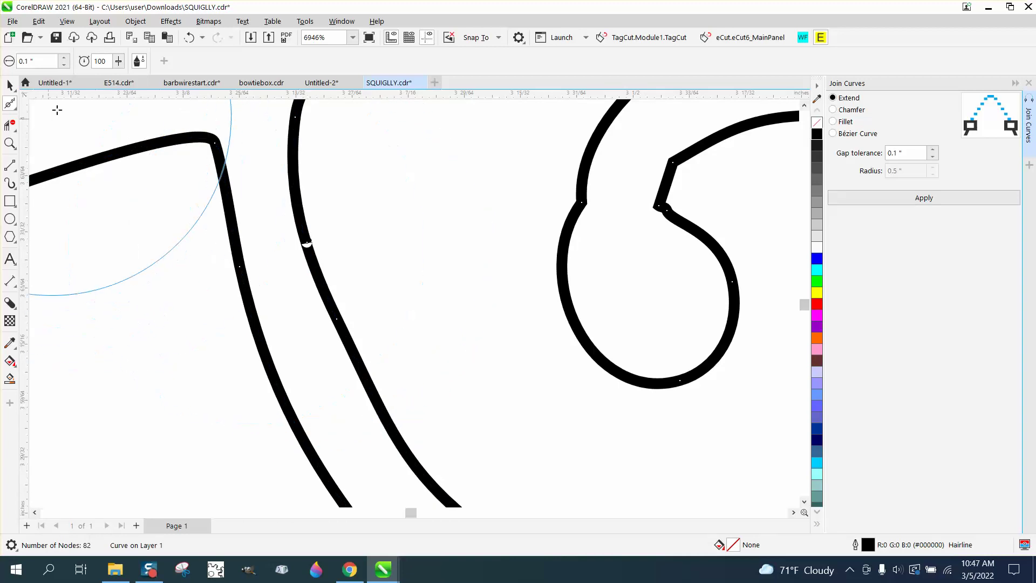
left_click(189, 38)
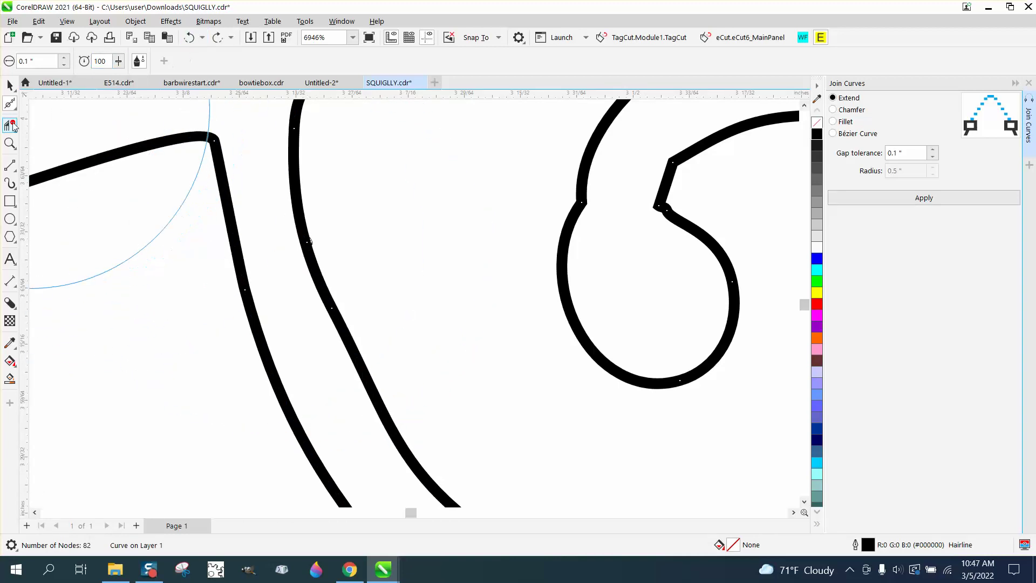
Delete the stray node forming a tiny loop beside the middle curve
left_click(10, 143)
left_click_drag(242, 204, 315, 261)
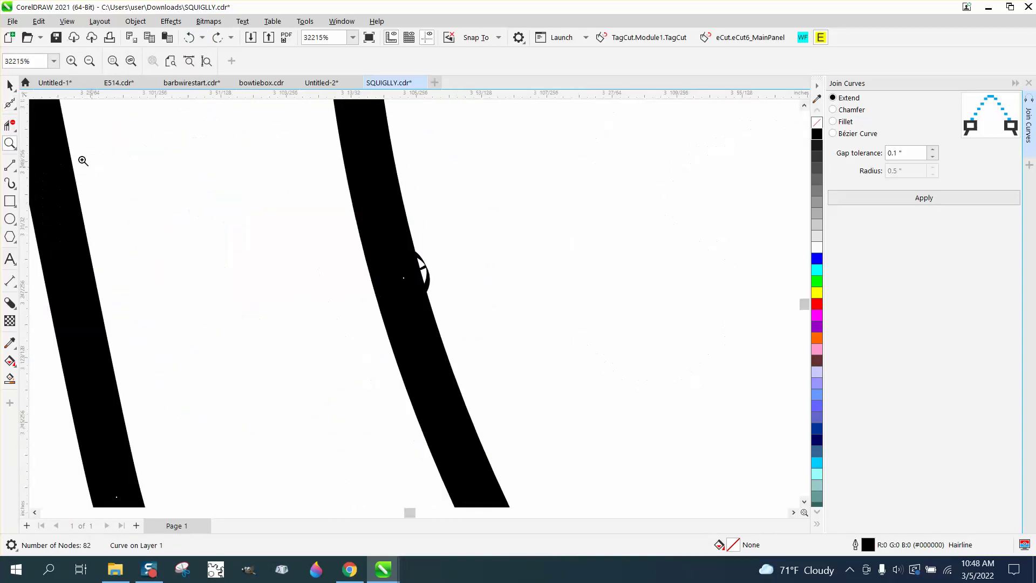
left_click(18, 110)
left_click(48, 104)
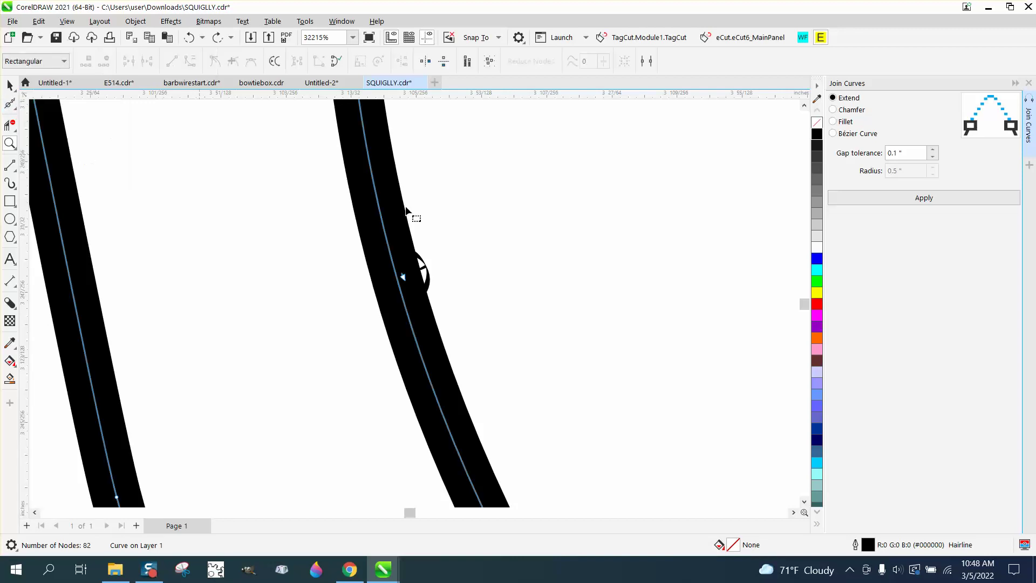
left_click(404, 278)
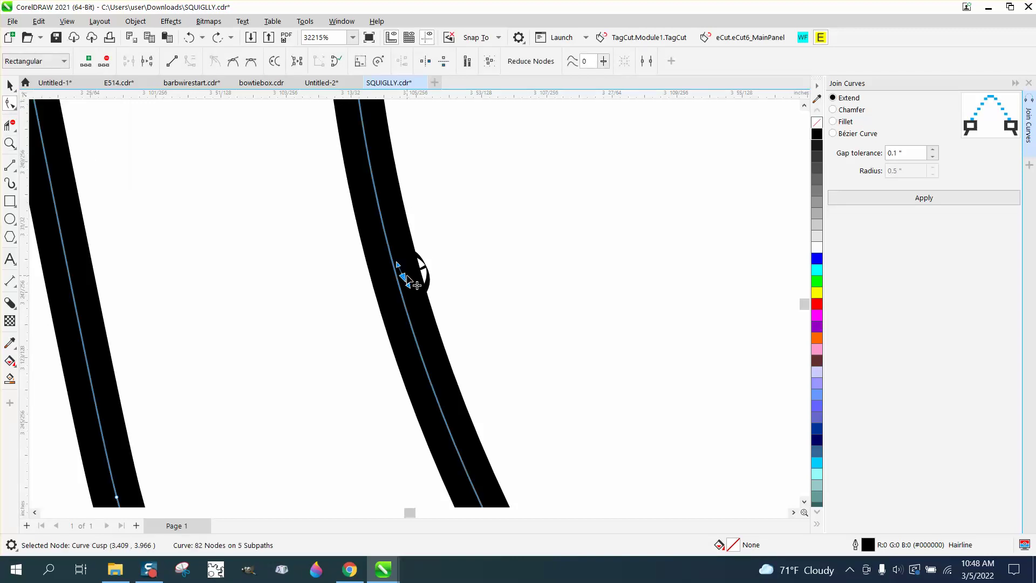
key("Delete")
scroll(413, 283, "down", 5)
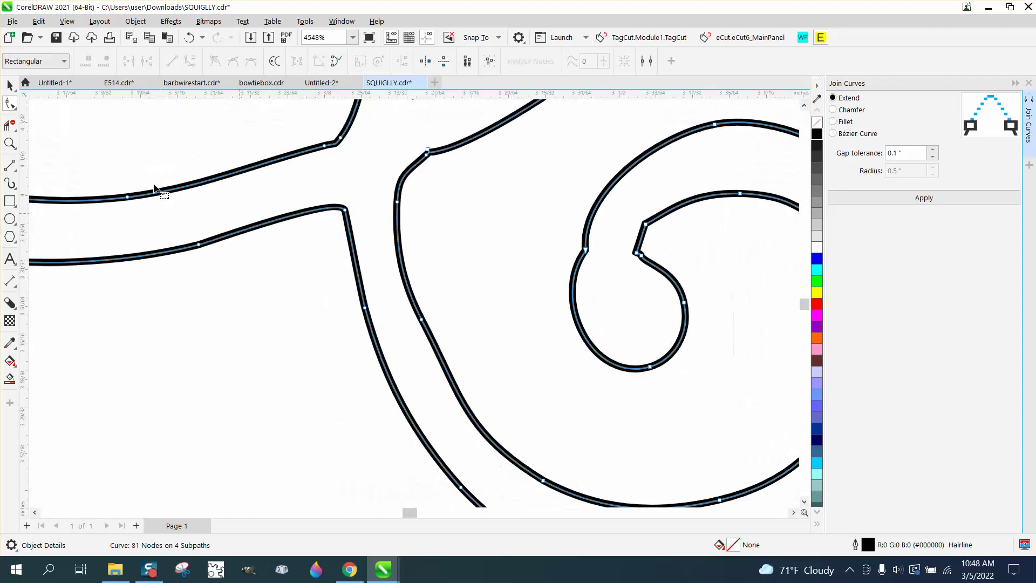
Smooth the spiral's outer curve with the Smooth tool
left_click(15, 107)
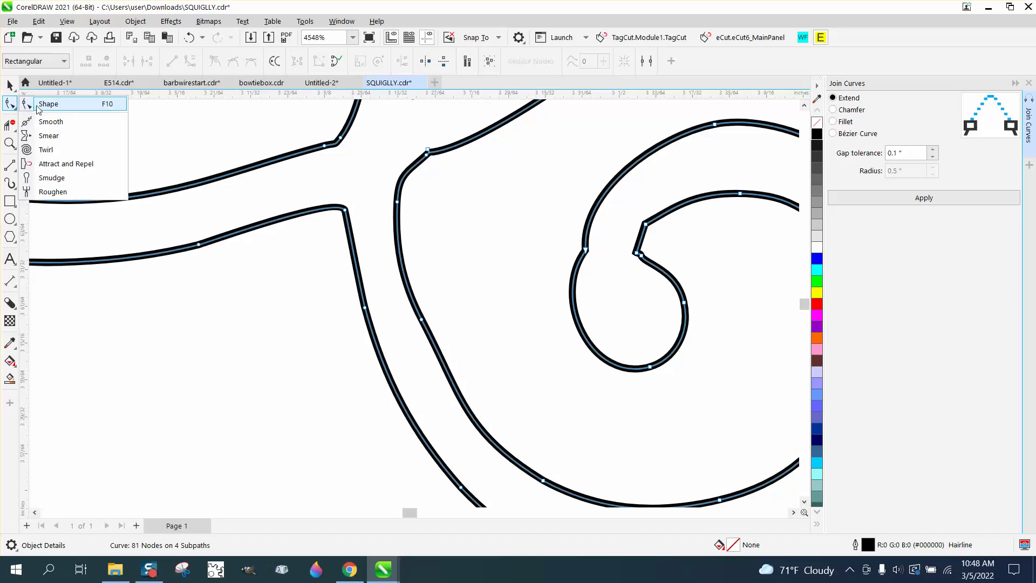
left_click(51, 122)
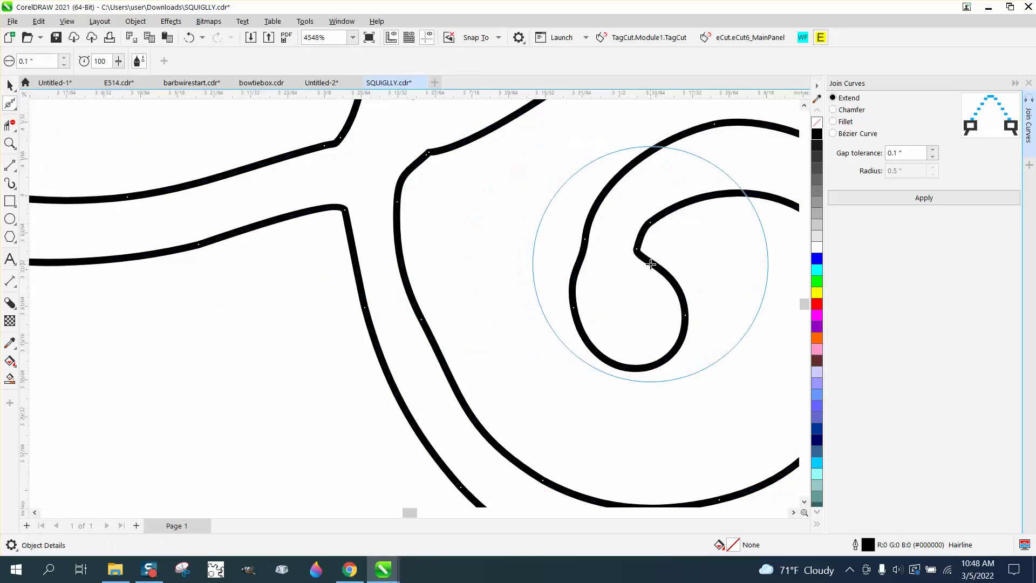
scroll(561, 281, "down", 2)
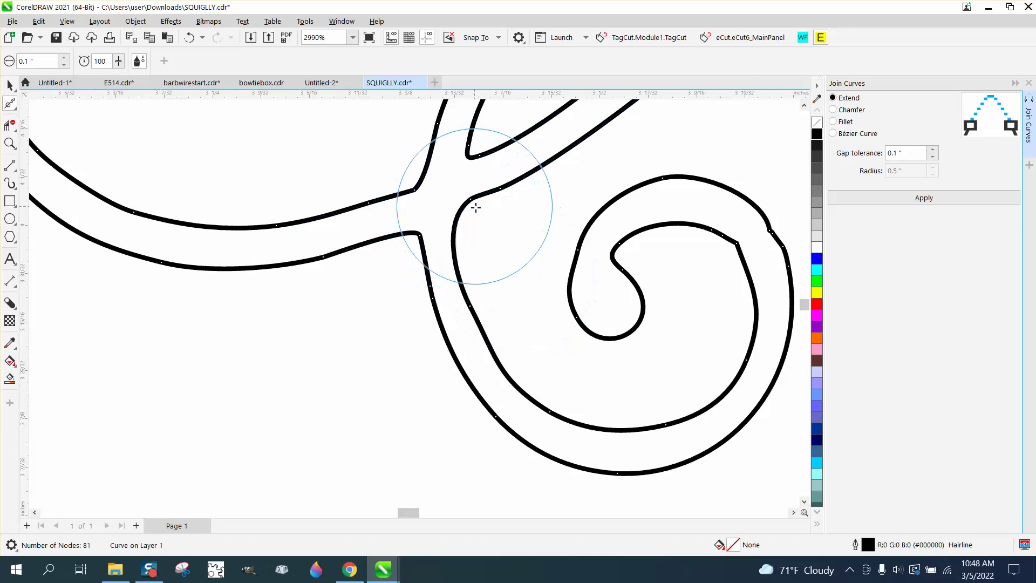
scroll(489, 221, "down", 1)
left_click_drag(647, 255, 688, 264)
scroll(688, 265, "down", 3)
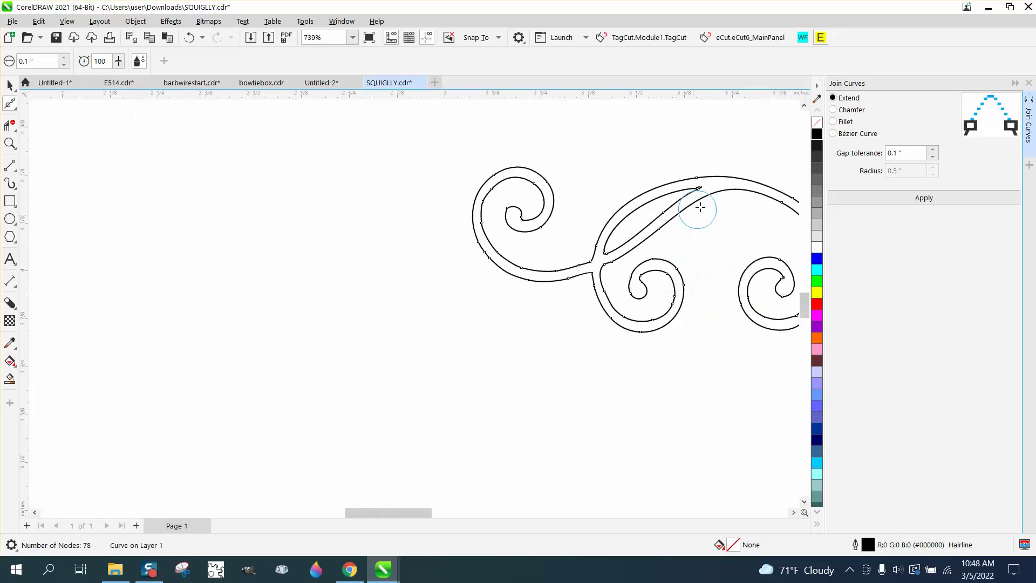
Zoom in on the leaf and smooth its pointed tip
left_click(10, 143)
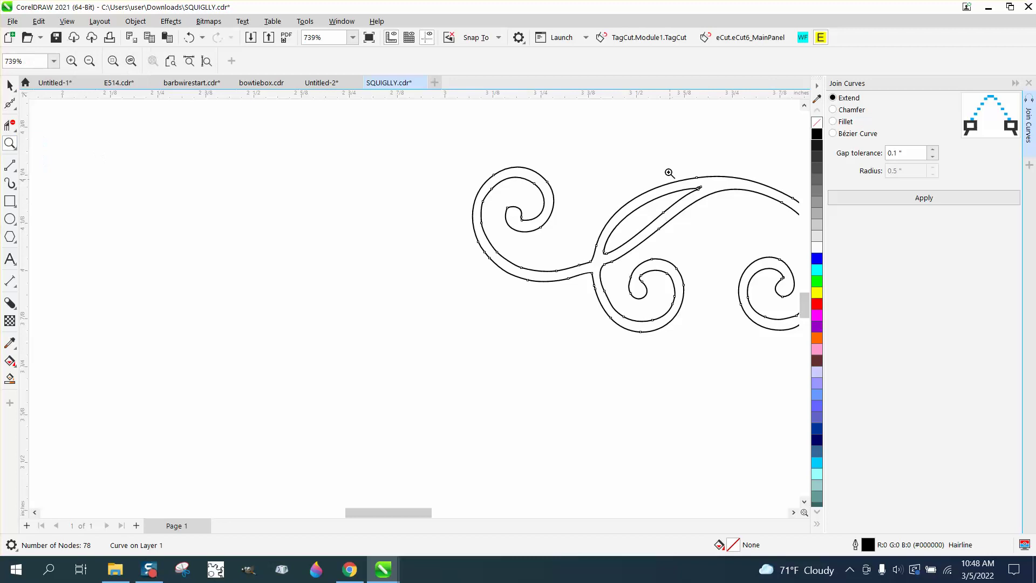
left_click_drag(669, 170, 766, 217)
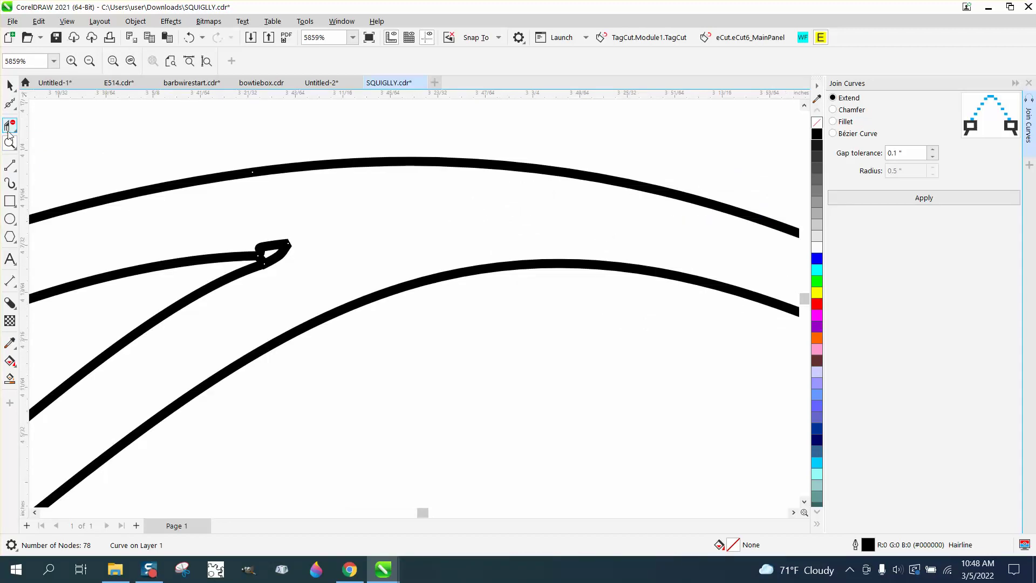
left_click(15, 108)
left_click(52, 122)
left_click_drag(280, 243, 316, 259)
scroll(231, 244, "down", 3)
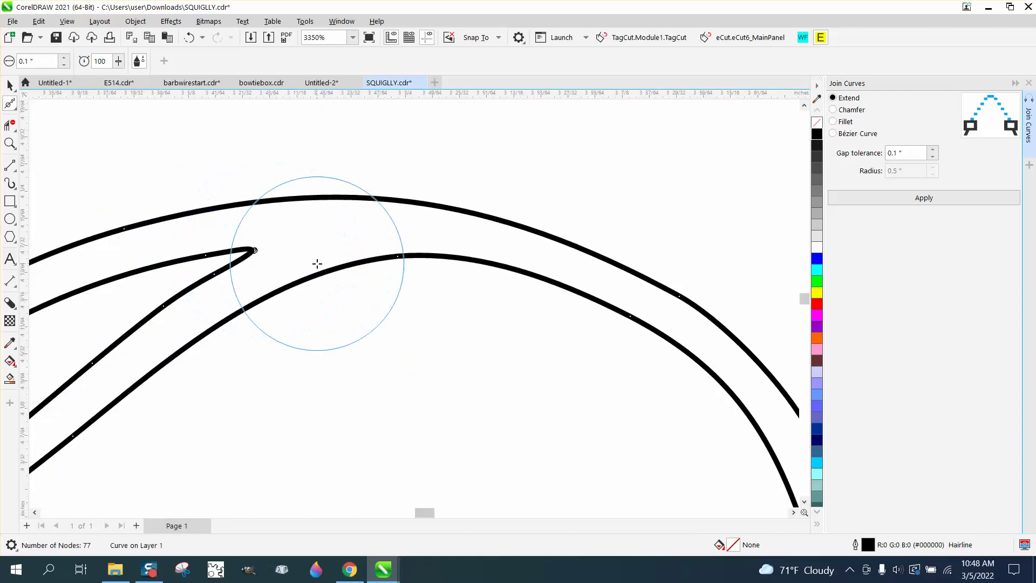
Delete the small loop node at the leaf tip with the Shape tool
left_click(10, 143)
left_click_drag(249, 242, 328, 285)
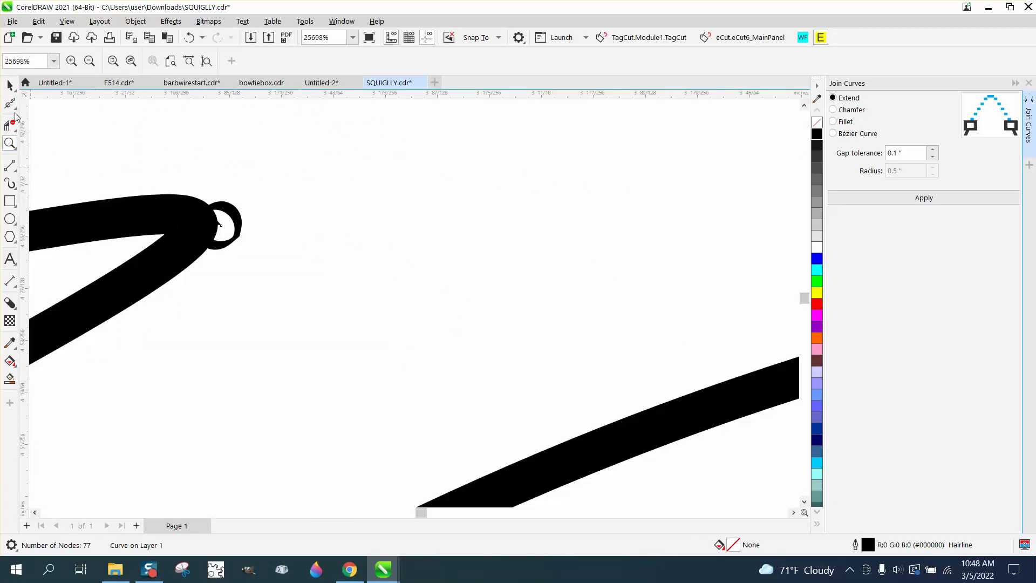
left_click(15, 109)
left_click(43, 102)
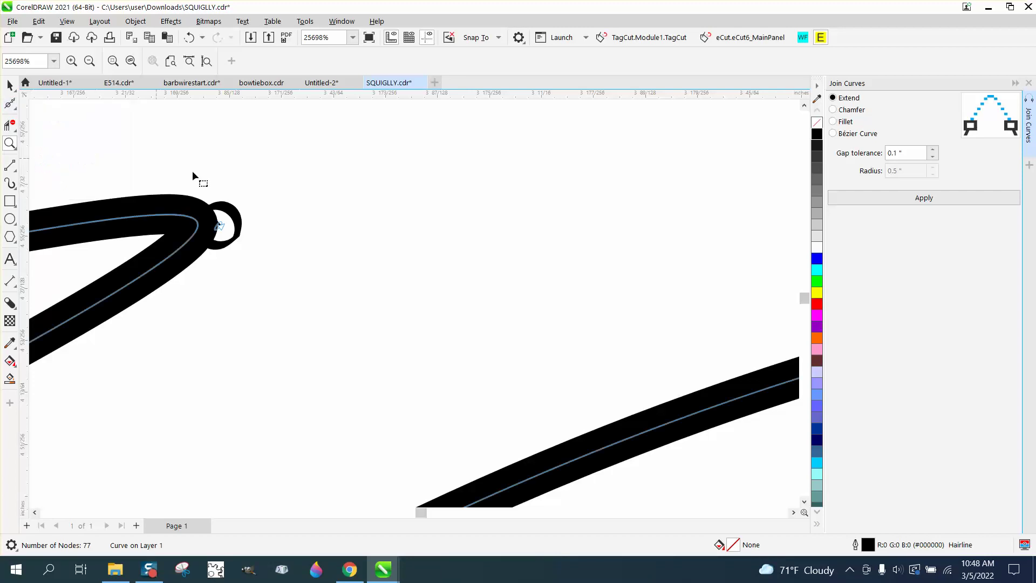
left_click(218, 226)
key("Delete")
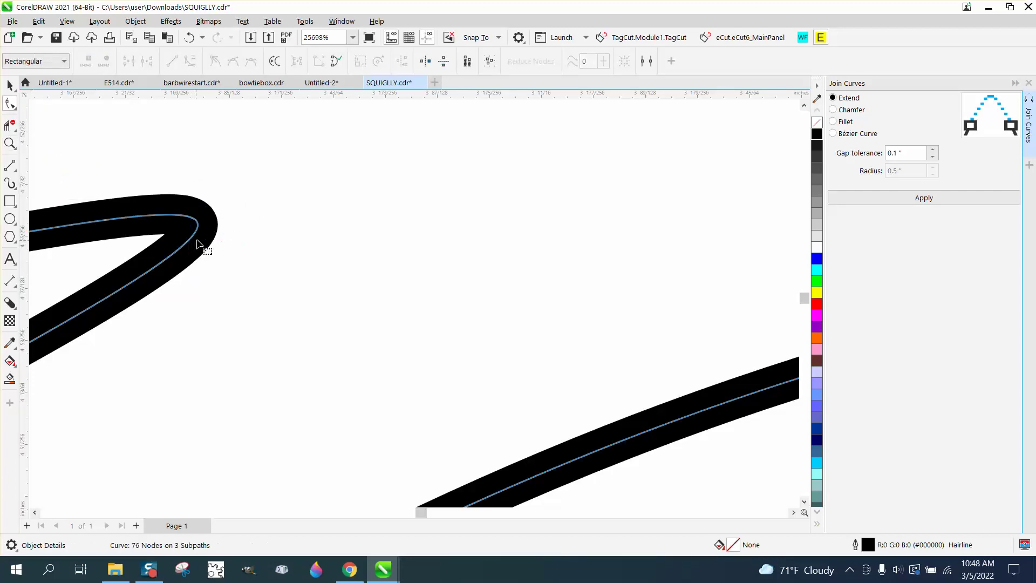
Smooth the right spiral's lower curve, the left spiral's inner loop, and the leaf's inner and upper curves
scroll(203, 238, "down", 2)
scroll(251, 236, "down", 5)
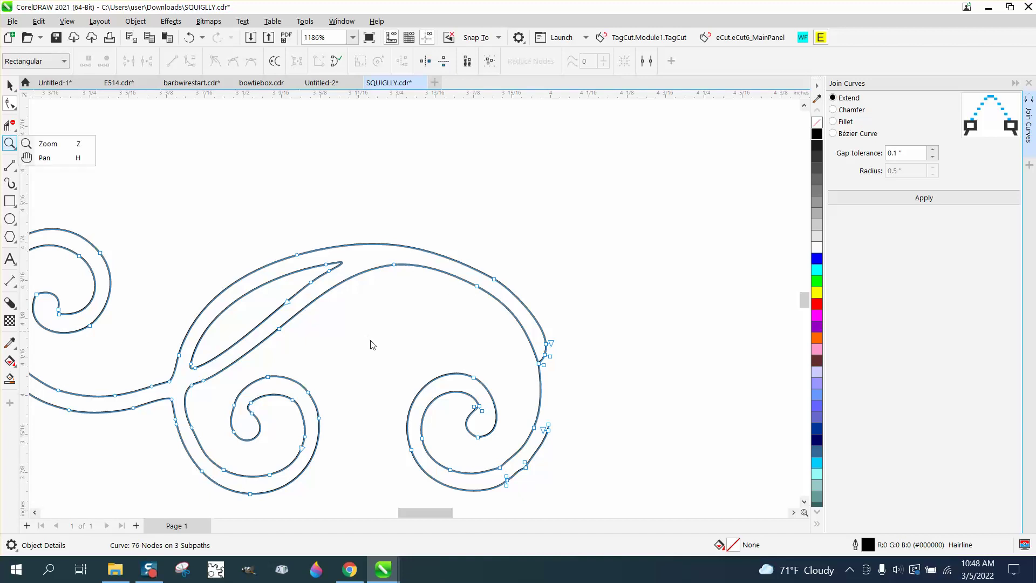
left_click_drag(374, 350, 577, 485)
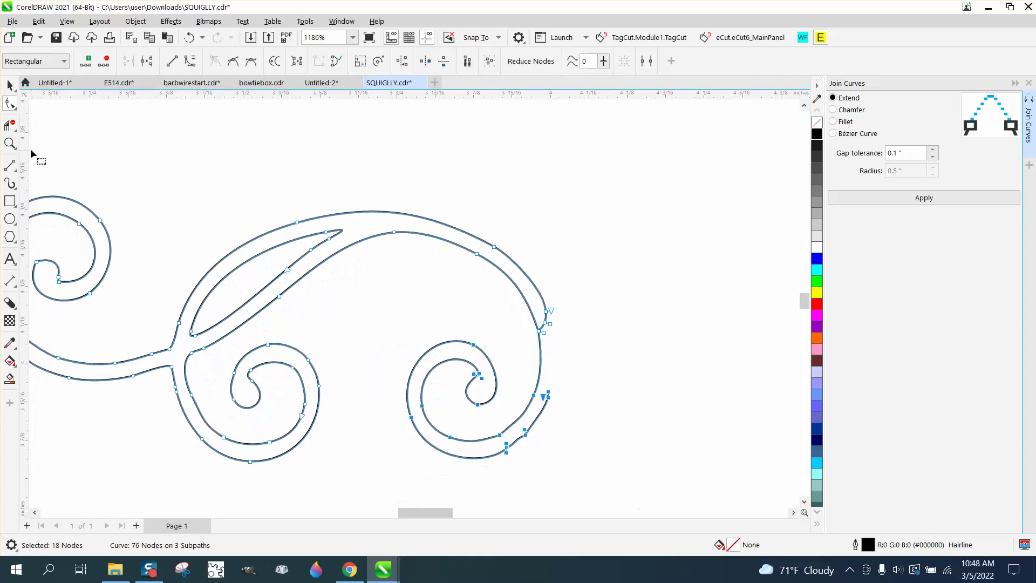
left_click(16, 108)
left_click(51, 122)
mouse_move(428, 356)
left_mouse_down()
mouse_move(473, 370)
mouse_move(492, 428)
mouse_move(527, 423)
mouse_move(503, 450)
mouse_move(519, 412)
mouse_move(428, 361)
mouse_move(528, 374)
left_mouse_up()
mouse_move(305, 363)
left_mouse_down()
mouse_move(256, 352)
mouse_move(276, 351)
left_mouse_up()
mouse_move(218, 338)
left_mouse_down()
mouse_move(337, 227)
mouse_move(501, 281)
mouse_move(527, 308)
left_mouse_up()
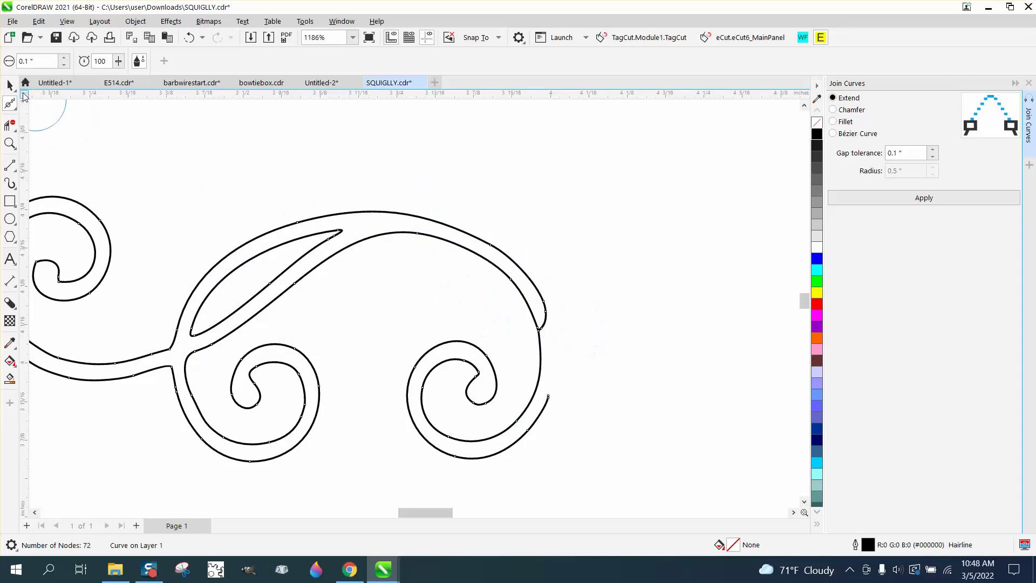
Zoom into the left swirl, smooth its inner curve and inner notch, then view the whole squiggle
left_click(9, 85)
scroll(554, 269, "down", 2)
scroll(553, 265, "down", 1)
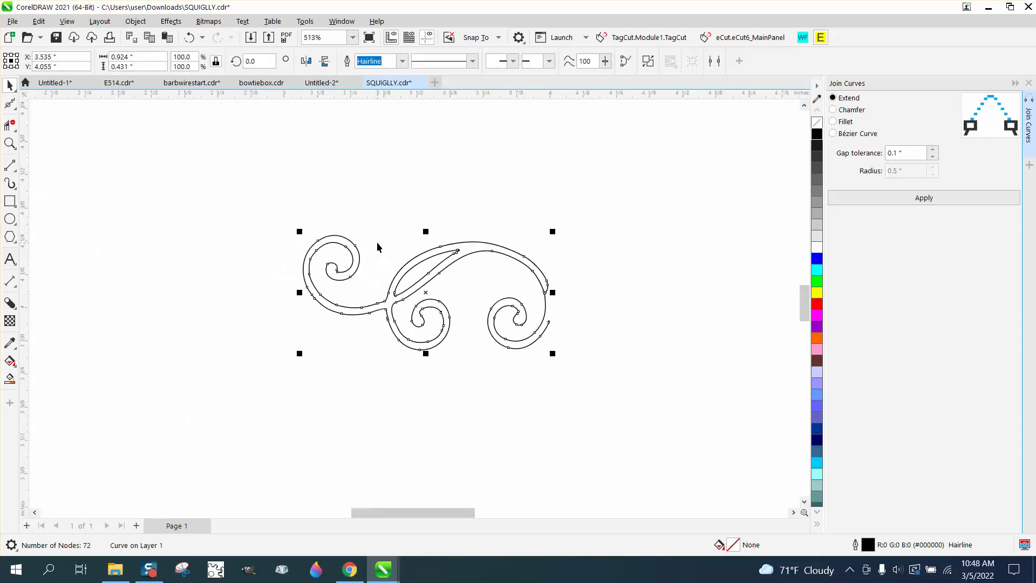
left_click(10, 143)
left_click_drag(257, 216, 418, 309)
left_click(18, 111)
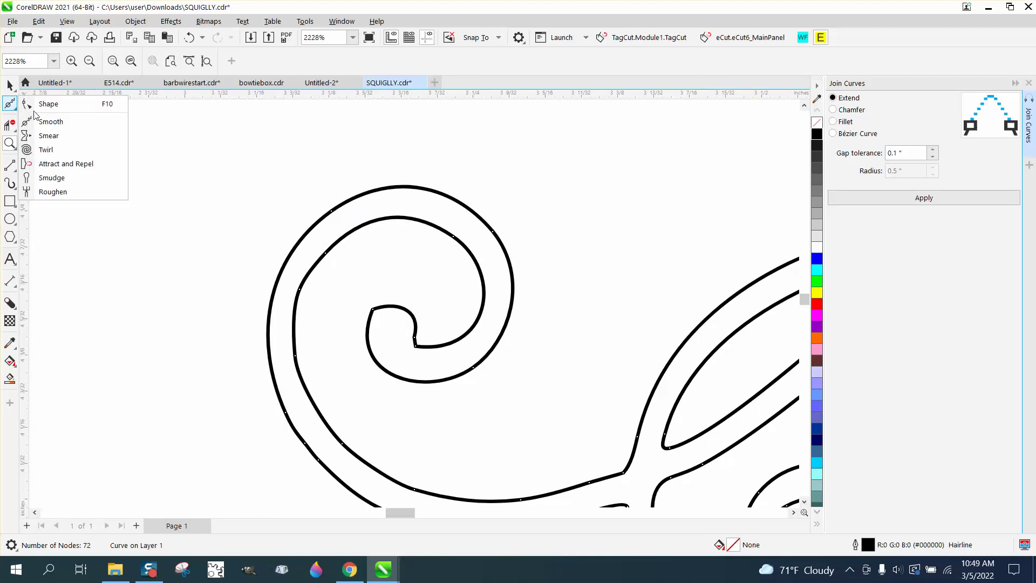
left_click(54, 120)
mouse_move(314, 294)
left_mouse_down()
mouse_move(313, 270)
mouse_move(354, 238)
left_mouse_up()
left_click_drag(350, 339, 430, 361)
left_click(11, 86)
scroll(243, 231, "down", 3)
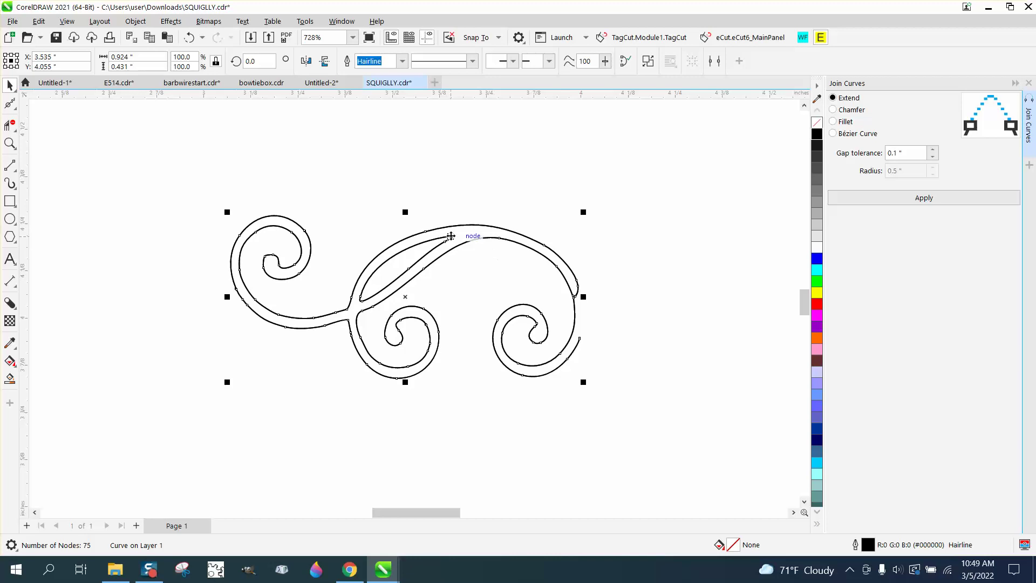
Place a horizontally mirrored copy of the squiggle to the right and zoom into the branch junction
left_click_drag(227, 296, 232, 298)
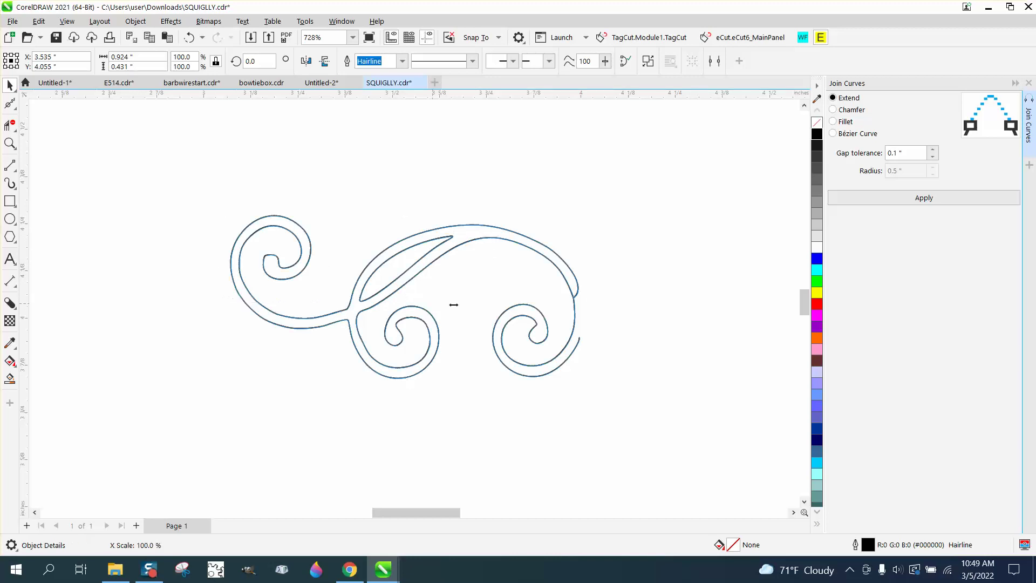
mouse_move(521, 304)
left_mouse_down()
mouse_move(659, 300)
mouse_move(575, 369)
left_mouse_up()
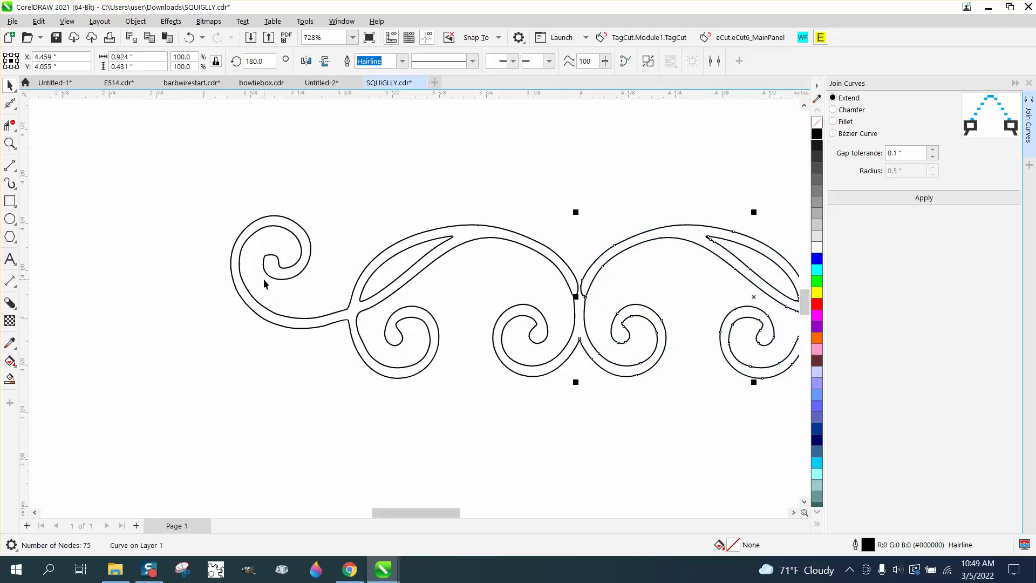
left_click(9, 144)
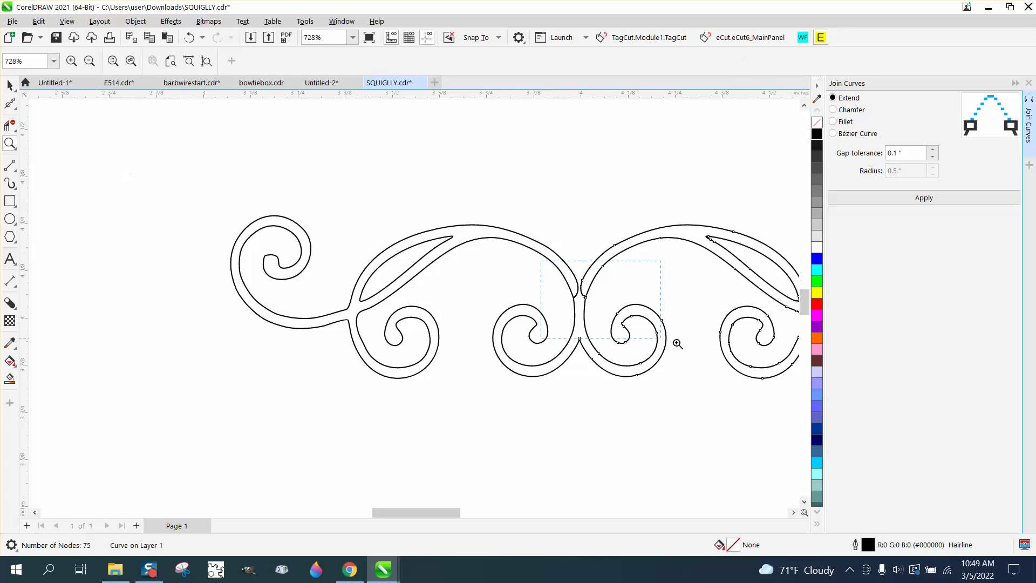
left_click_drag(706, 358, 707, 359)
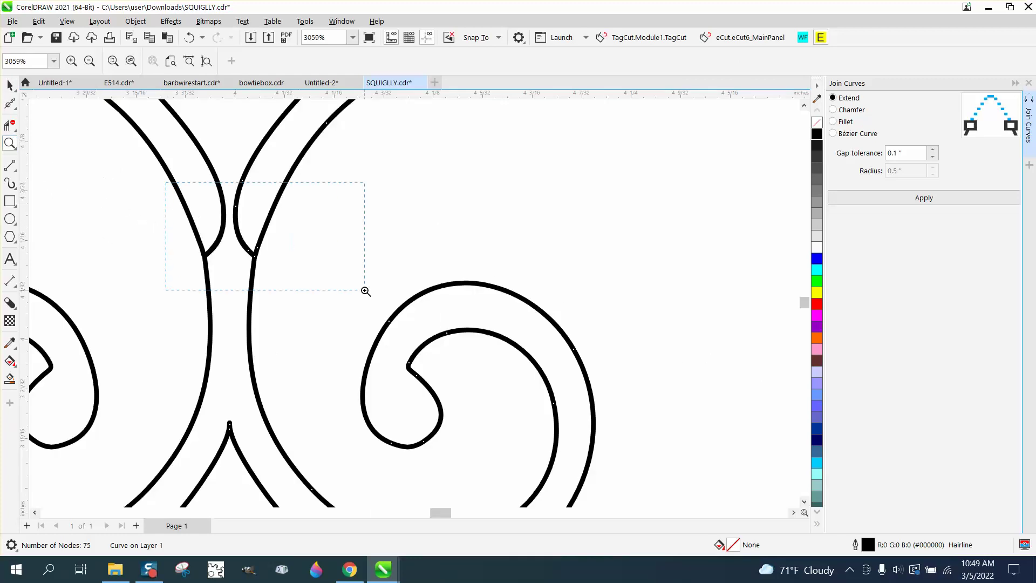
left_click(263, 236)
Add nodes to the middle and left curves and reshape them toward the junction
left_click(15, 108)
left_click(47, 104)
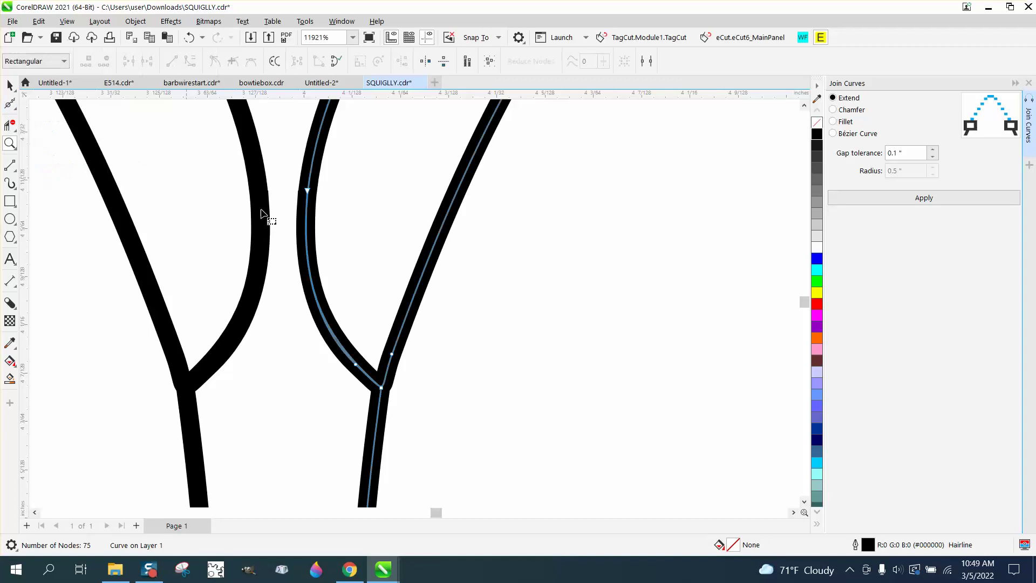
double_click(316, 298)
left_click_drag(316, 298, 266, 303)
left_click(256, 299)
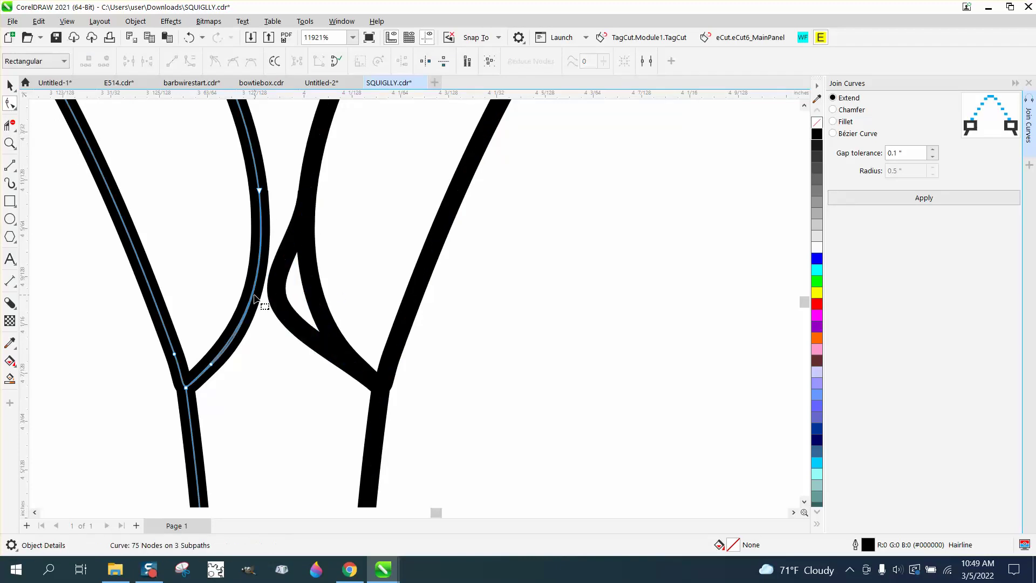
double_click(253, 295)
left_click_drag(253, 295, 316, 314)
Delete the overlapping stub, the diagonal segment and the inner curve segment between the junctions
scroll(316, 314, "down", 1)
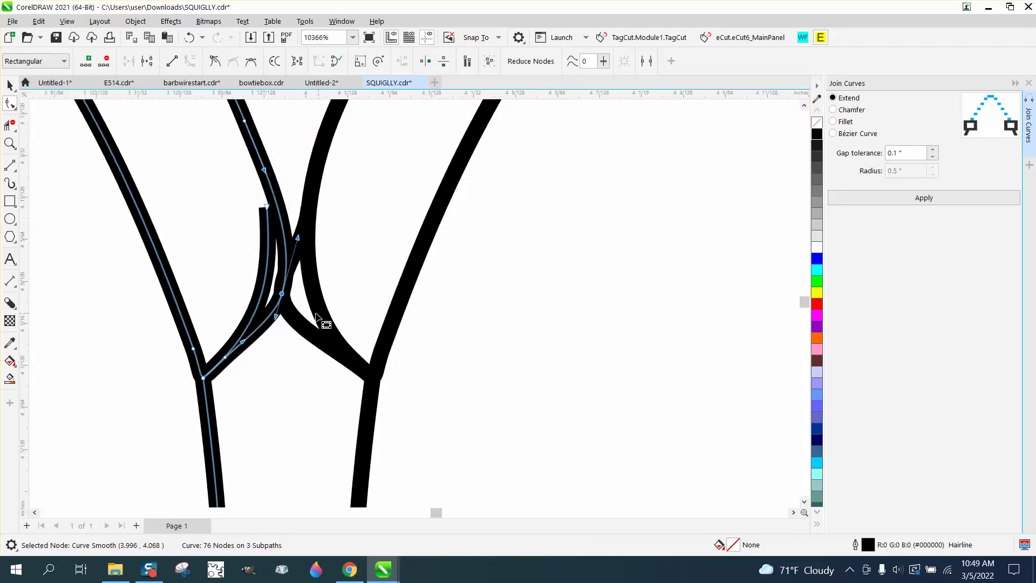
left_click(10, 126)
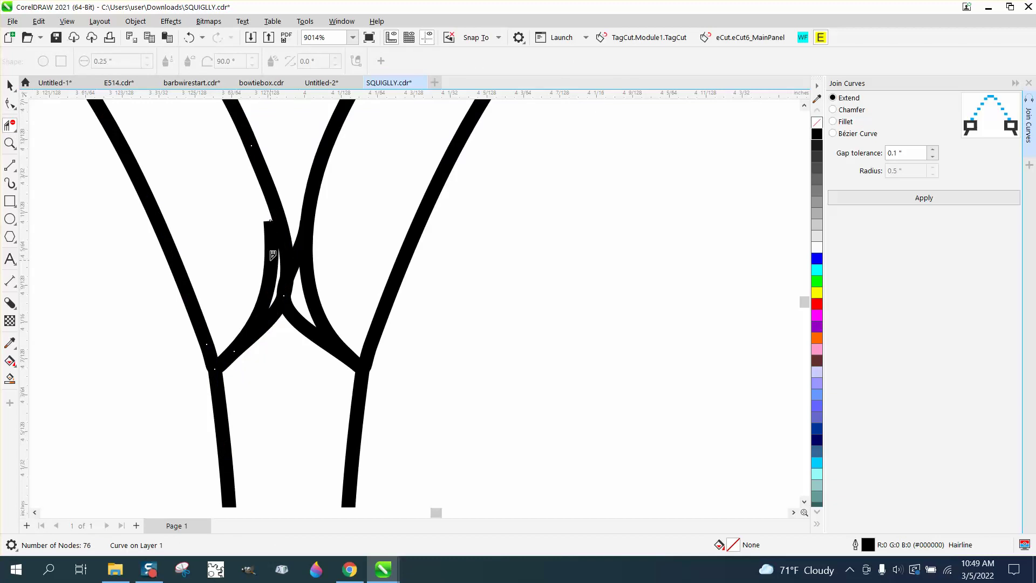
left_click_drag(273, 254, 312, 278)
left_click_drag(257, 296, 341, 338)
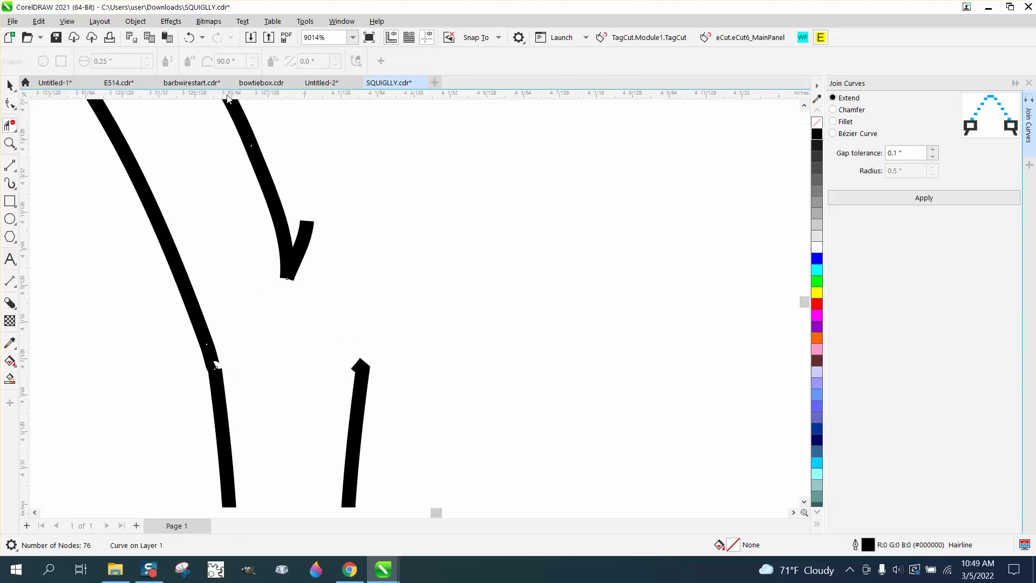
key("ctrl+z")
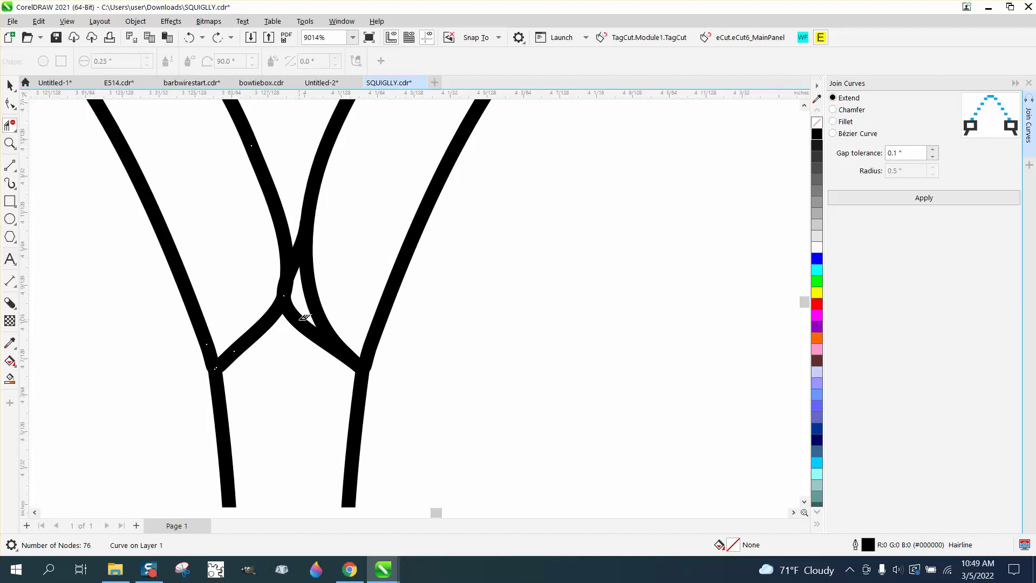
key("ctrl+shift+z")
left_click(274, 312)
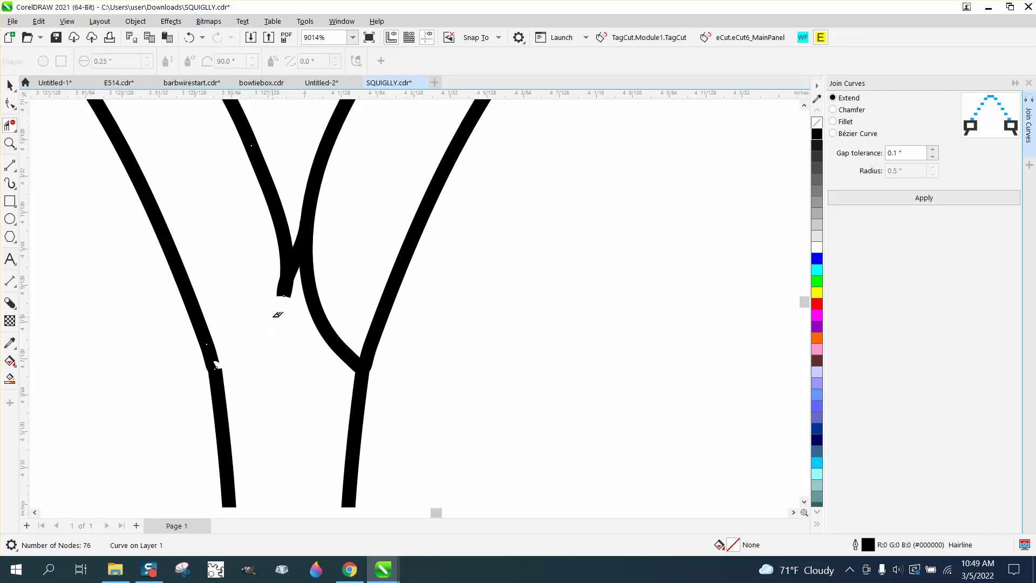
left_click(328, 328)
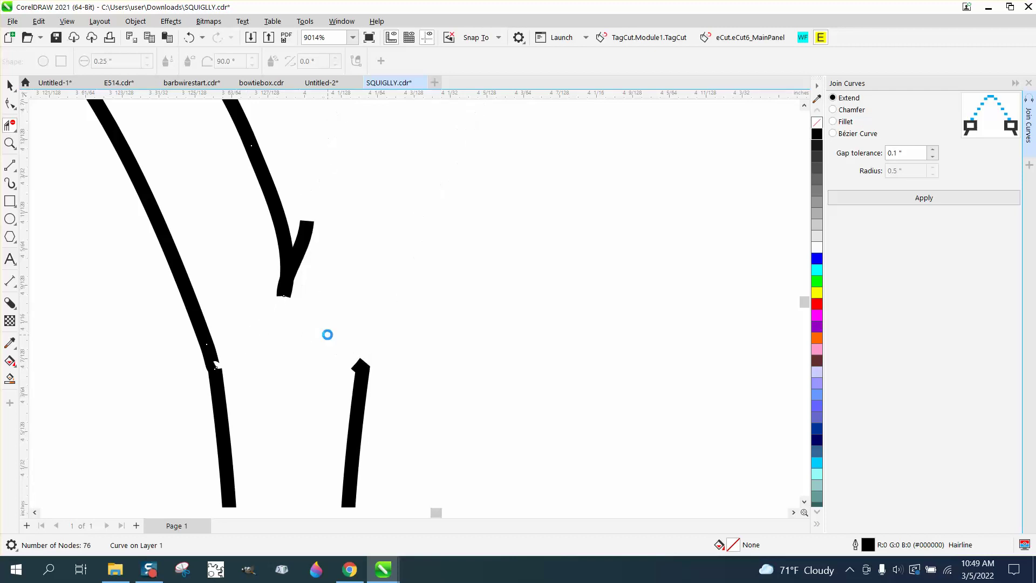
Restore the deleted segments, select both scrollwork halves and join their meeting ends in Join Curves
left_click(191, 41)
scroll(416, 241, "down", 10)
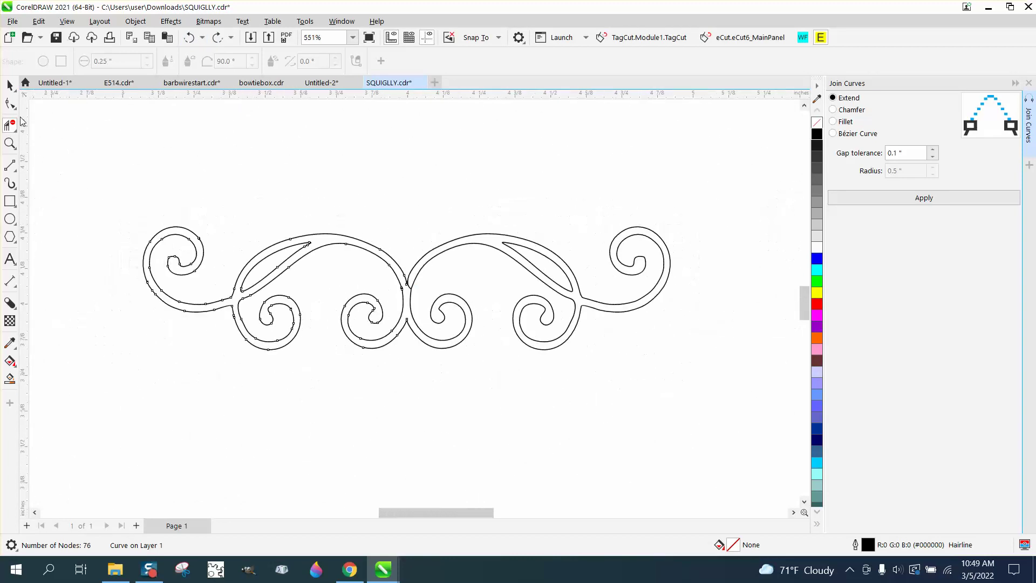
key("space")
left_click_drag(116, 187, 777, 382)
key("space")
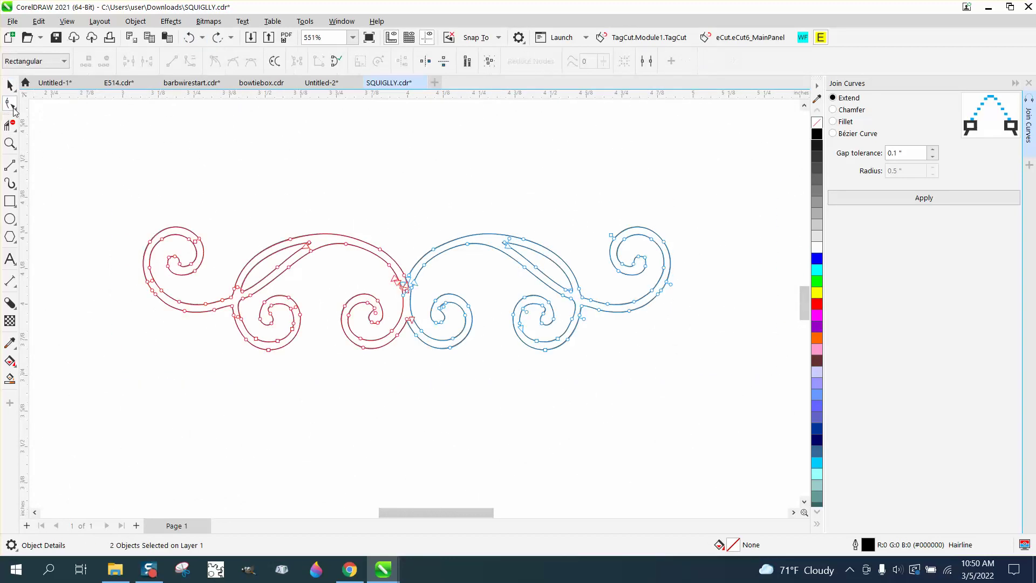
left_click(924, 198)
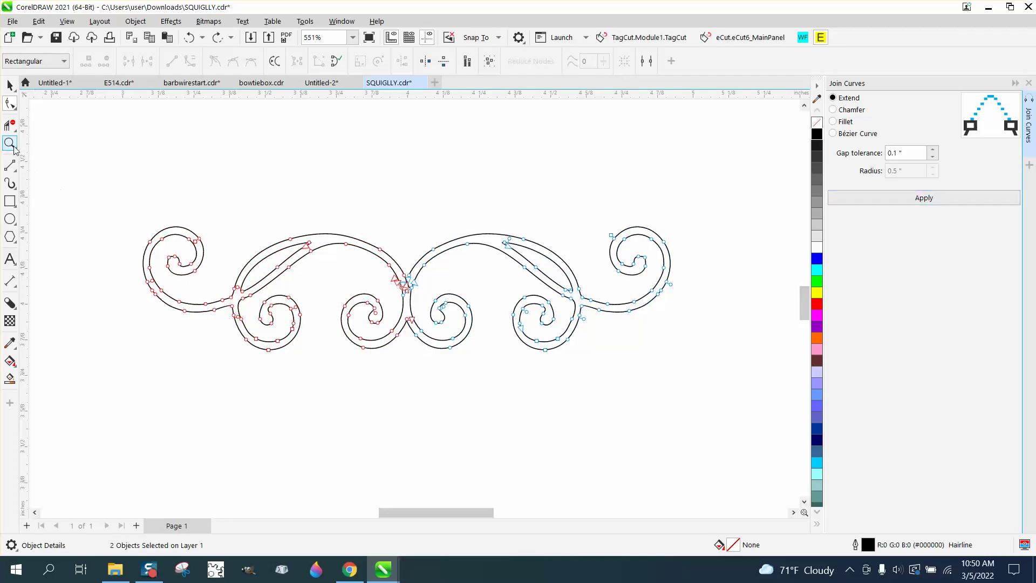
key("z")
left_click_drag(398, 269, 497, 316)
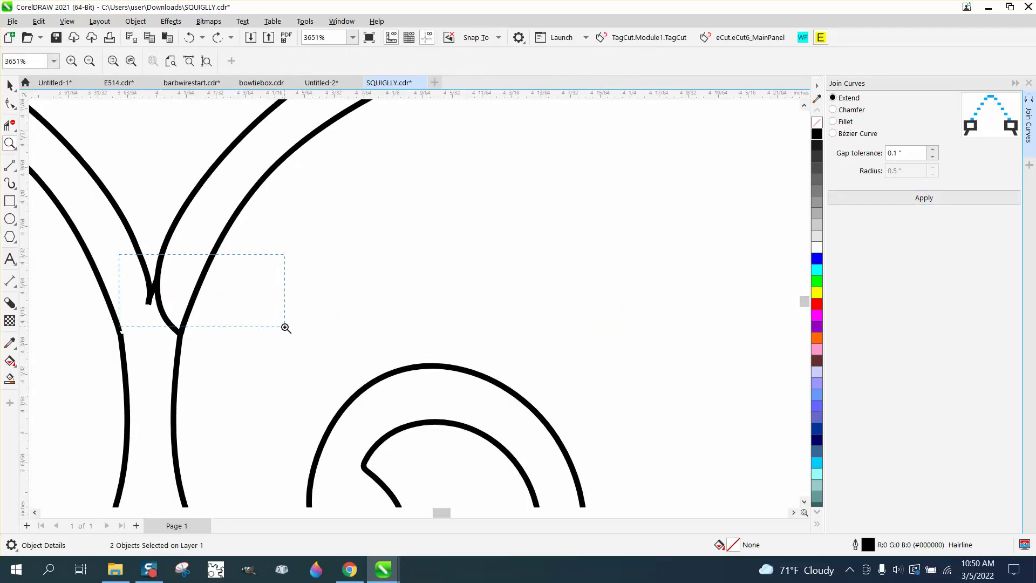
Delete the red curve's end node to remove the stray diagonal segment
left_click_drag(124, 265, 284, 324)
key("F10")
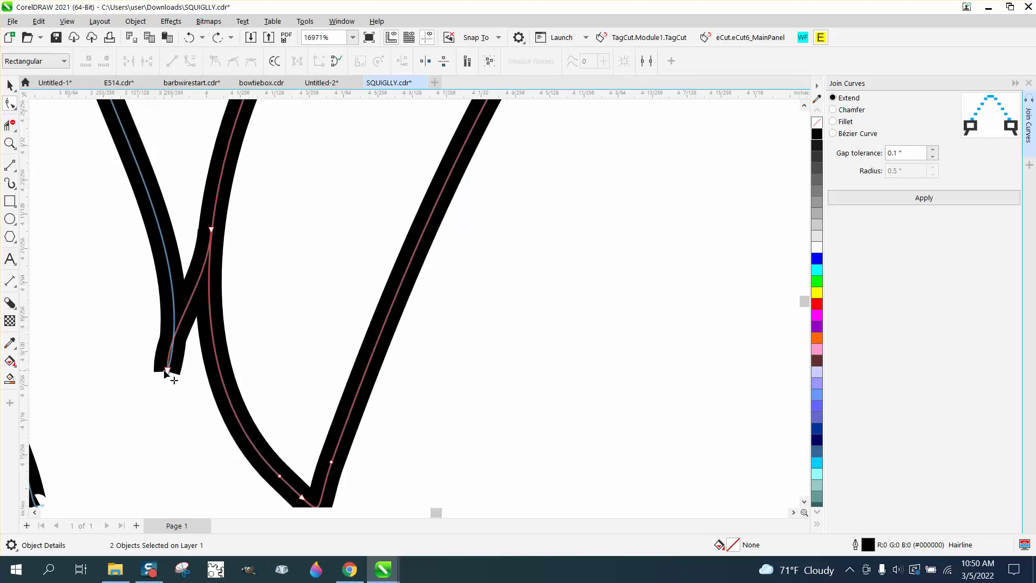
left_click(169, 372)
key("Delete")
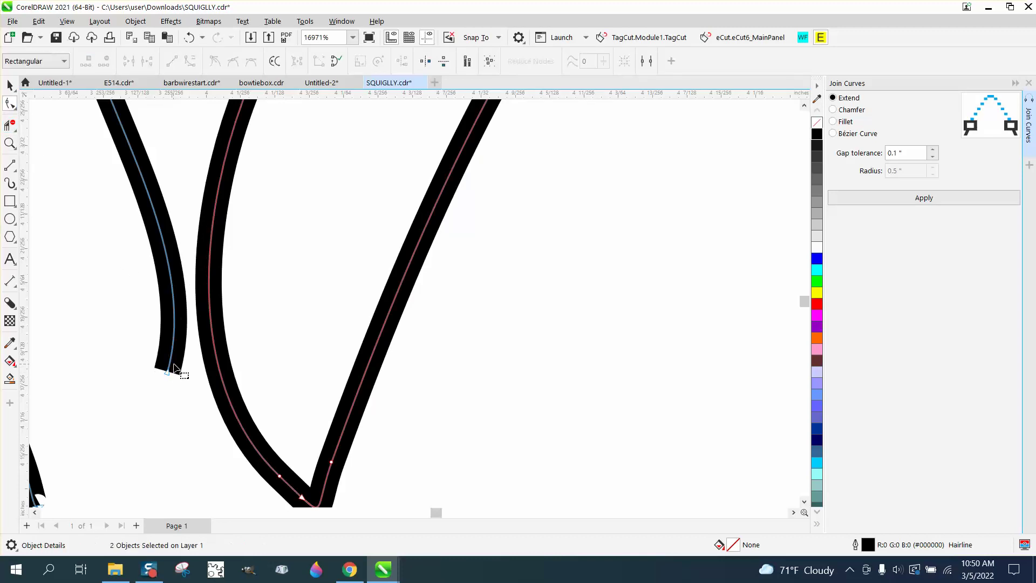
scroll(174, 368, "down", 4)
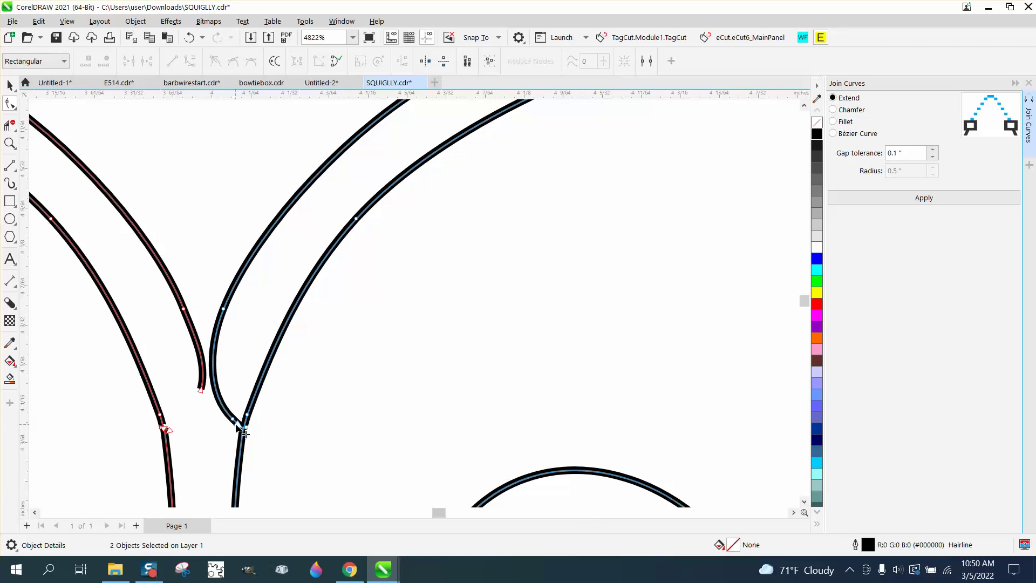
Close the gap at the blue curve's bottom and pull the lower stroke's end off the join
left_click(237, 426)
left_click(245, 432)
left_click_drag(236, 421, 240, 426)
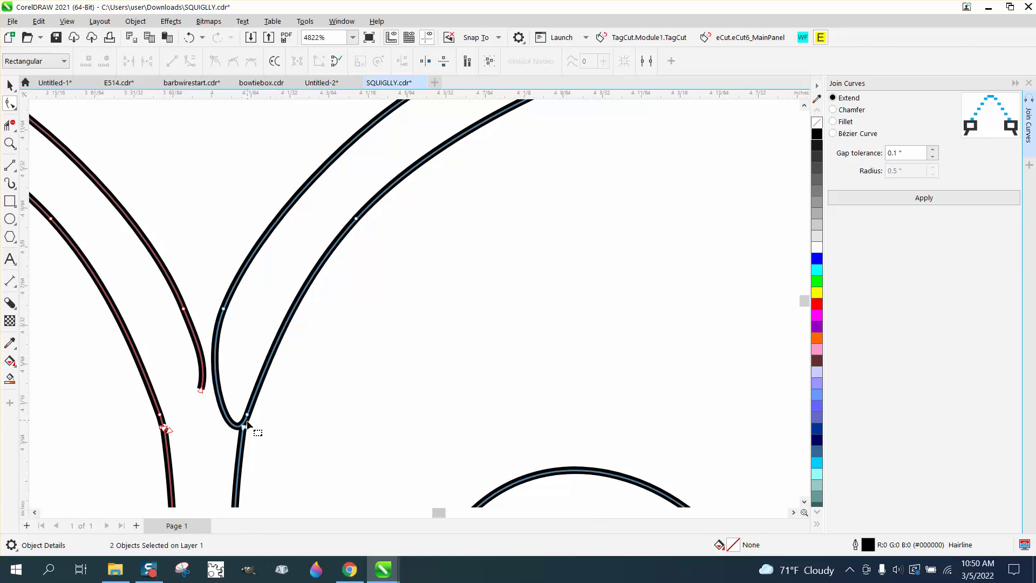
left_click_drag(241, 429, 269, 443)
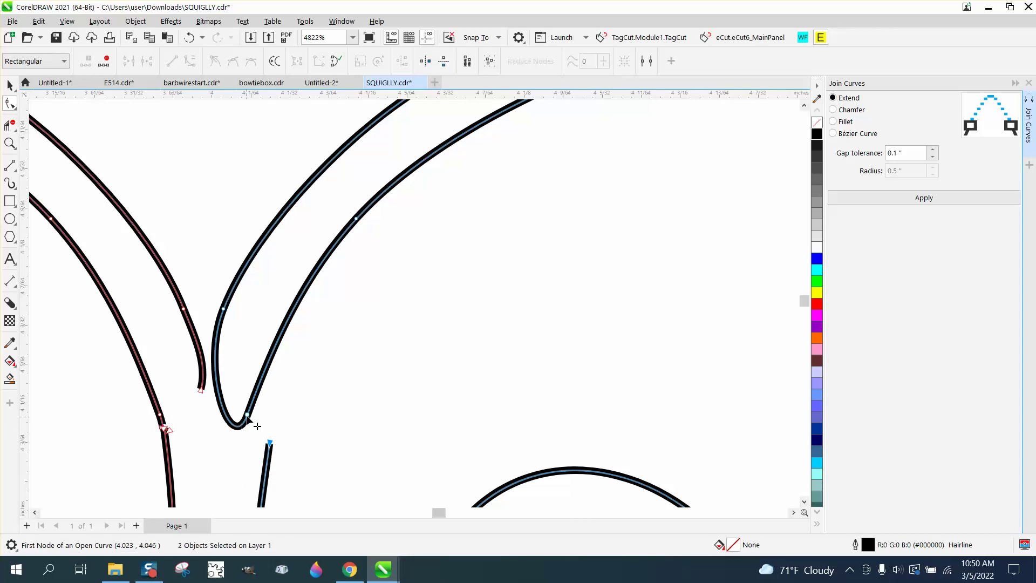
Make the bottom node's segment a straight line and move the end nodes so the strokes meet
left_click(247, 415)
right_click(248, 415)
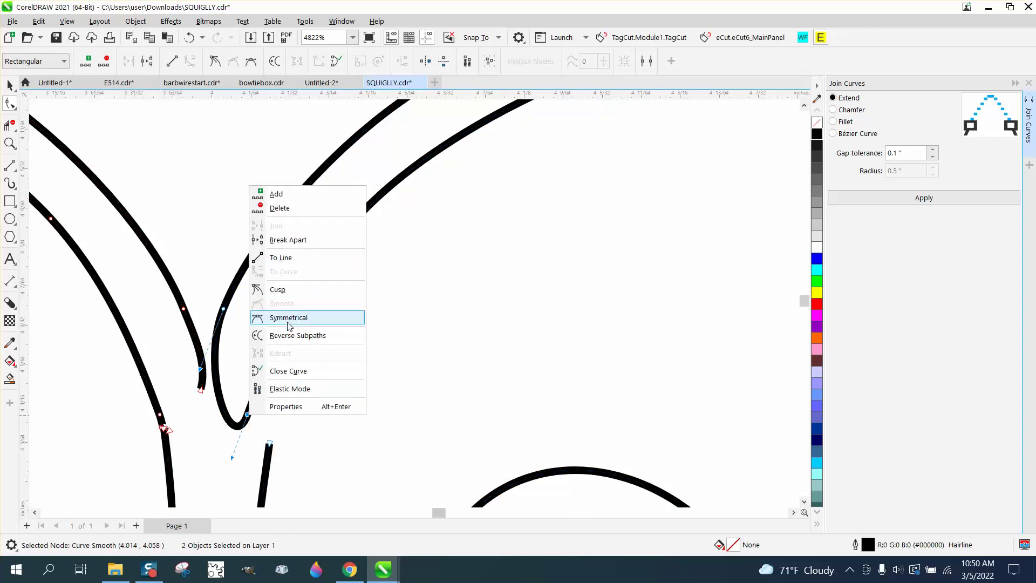
left_click(280, 258)
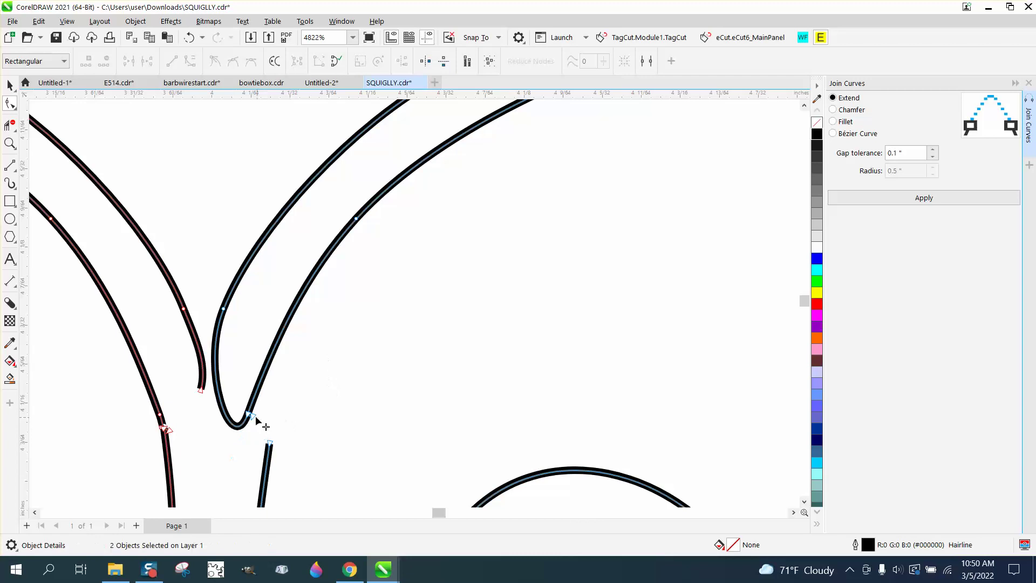
left_click_drag(248, 414, 233, 408)
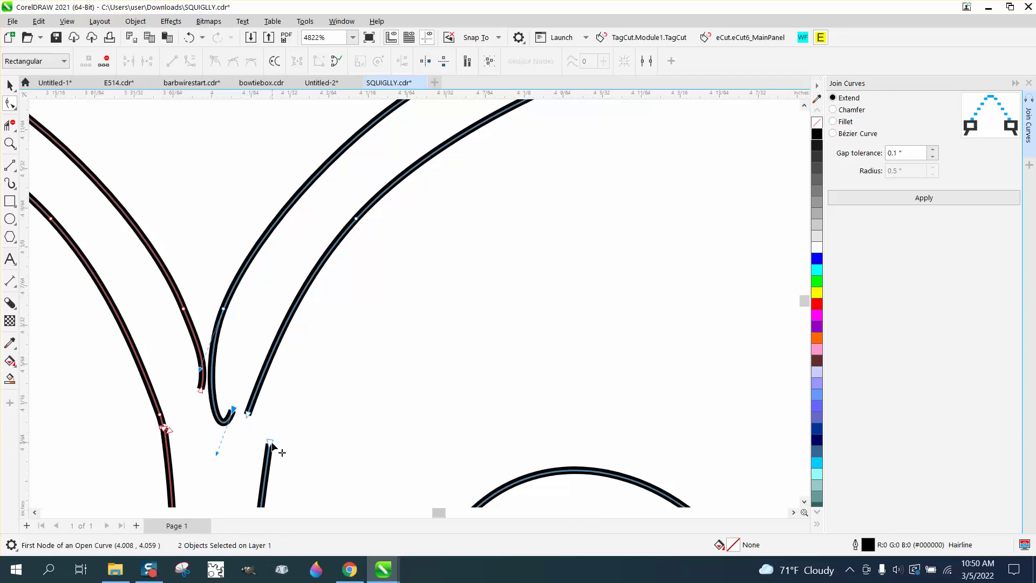
left_click_drag(271, 444, 249, 416)
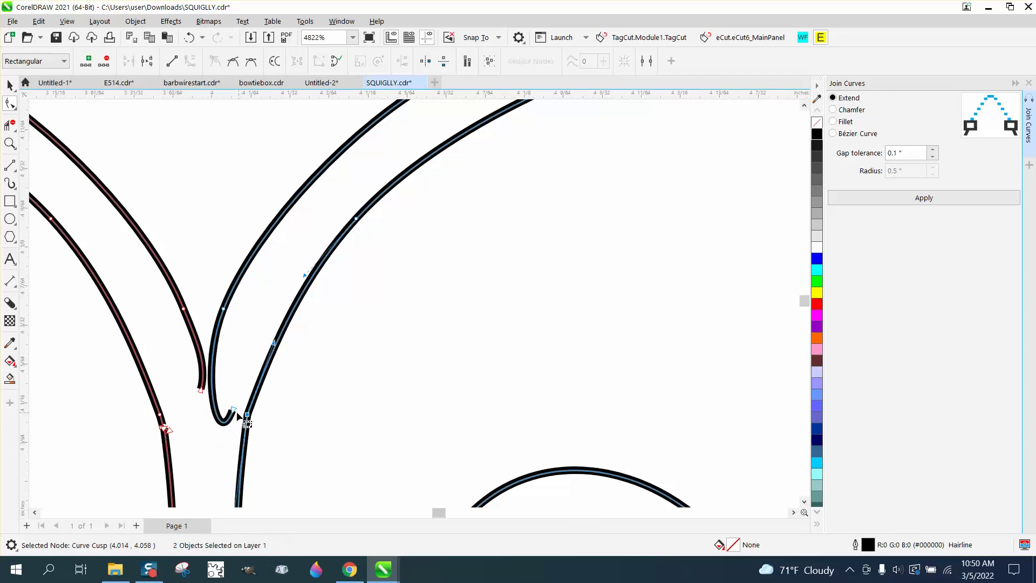
left_click_drag(200, 389, 211, 390)
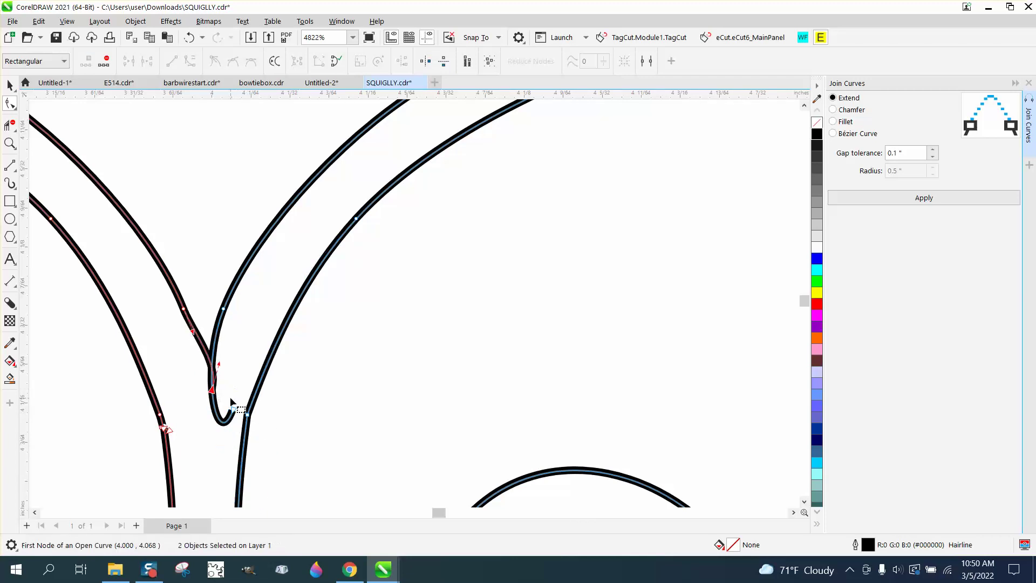
Erase the hook at the middle stroke's bottom with the Eraser, then zoom out
left_click(10, 125)
left_click_drag(218, 405, 224, 391)
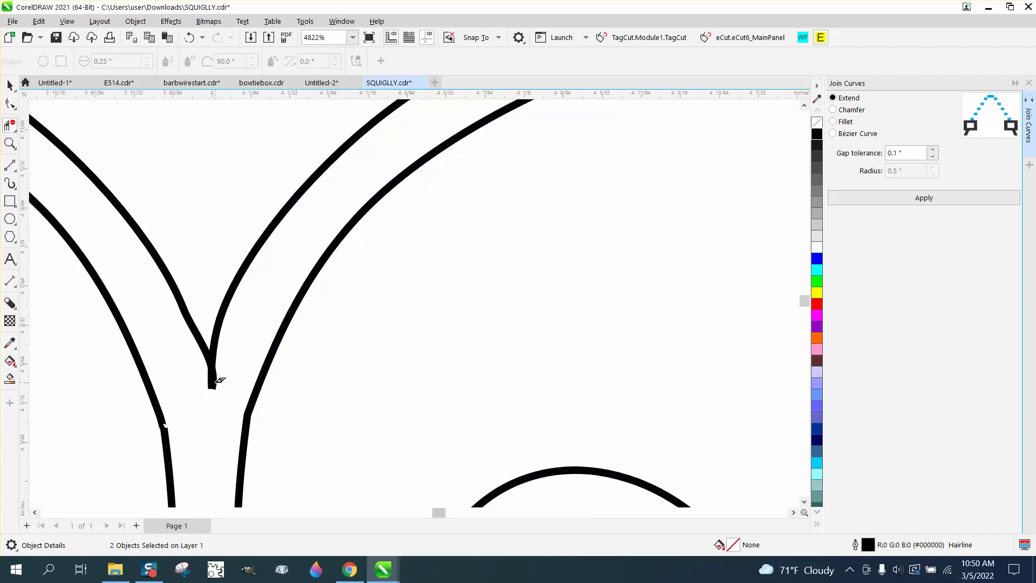
scroll(222, 378, "down", 5)
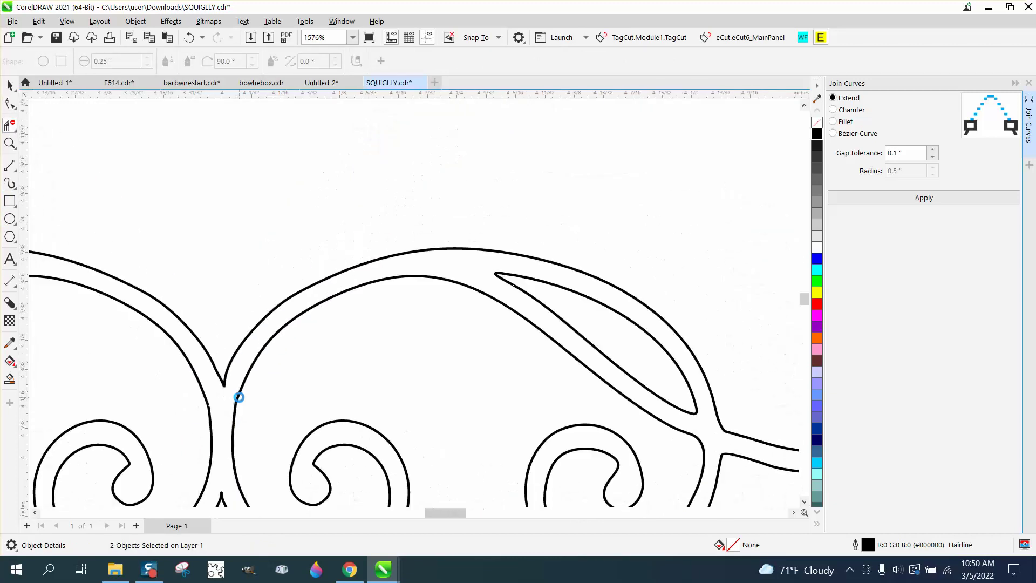
scroll(239, 398, "down", 3)
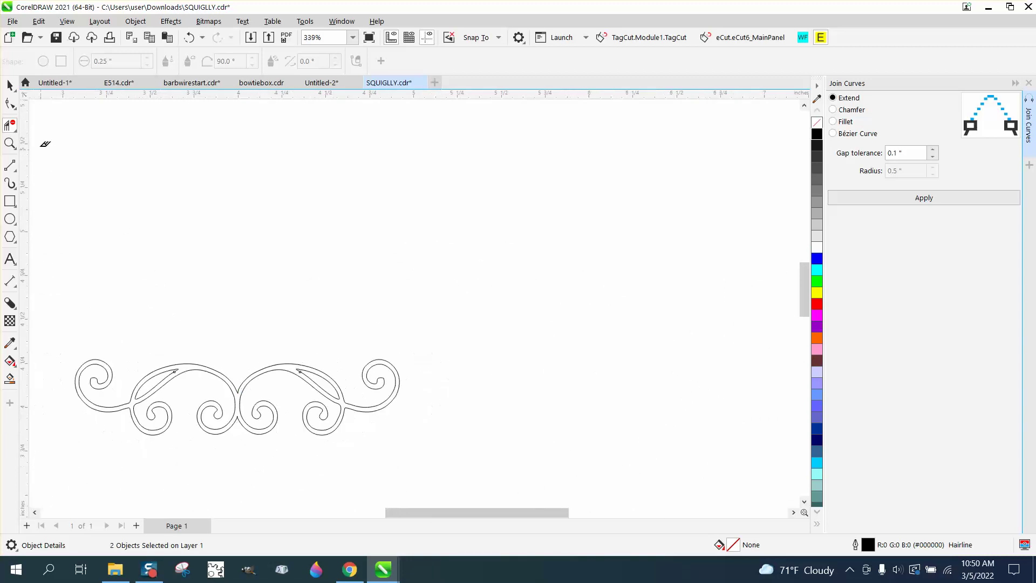
Select both scrollwork halves and apply Join Curves with a 0.3" gap tolerance
left_click(10, 85)
left_click_drag(51, 324, 448, 447)
left_click(10, 103)
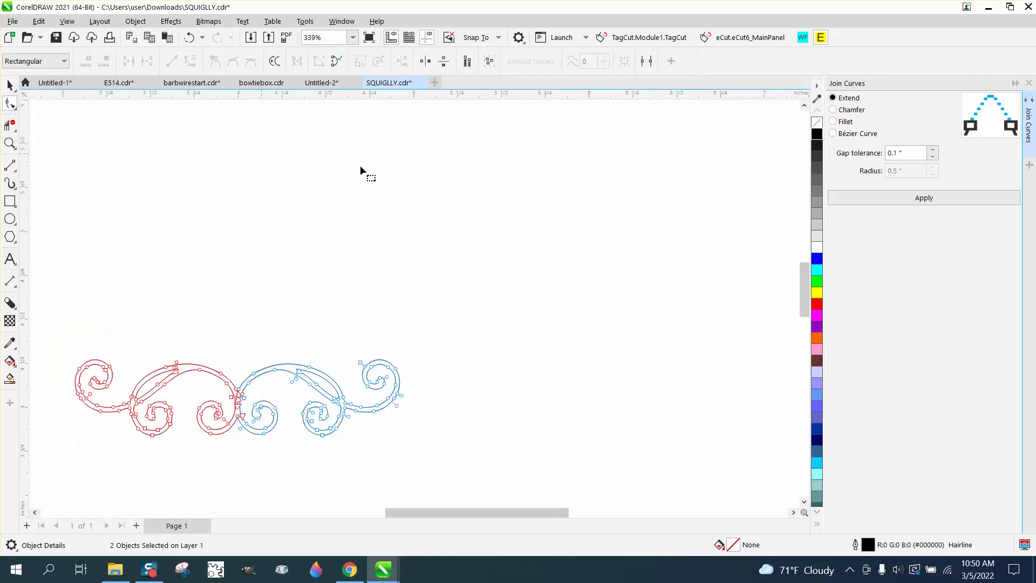
left_click(935, 205)
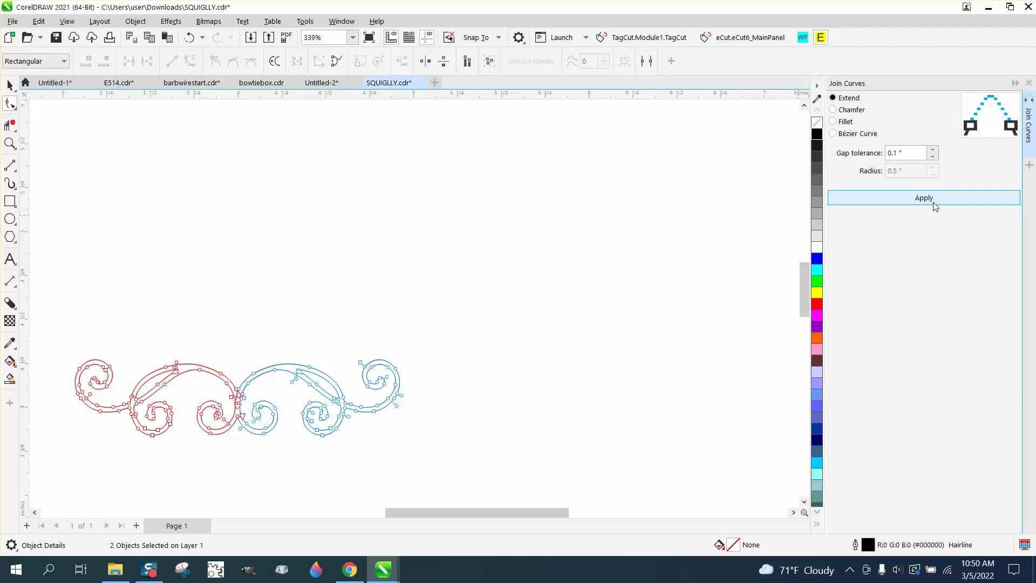
left_click_drag(918, 153, 875, 154)
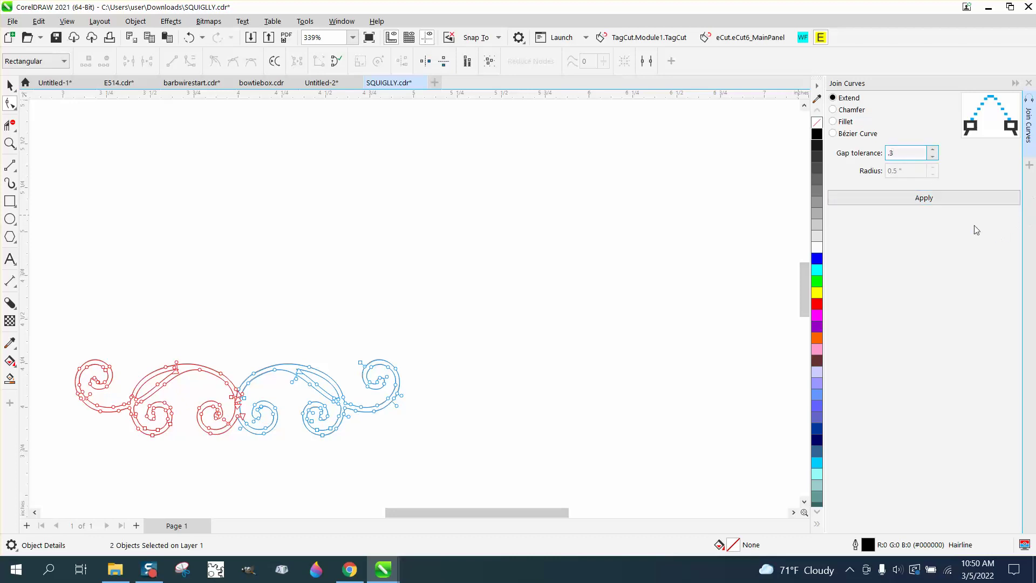
left_click(935, 204)
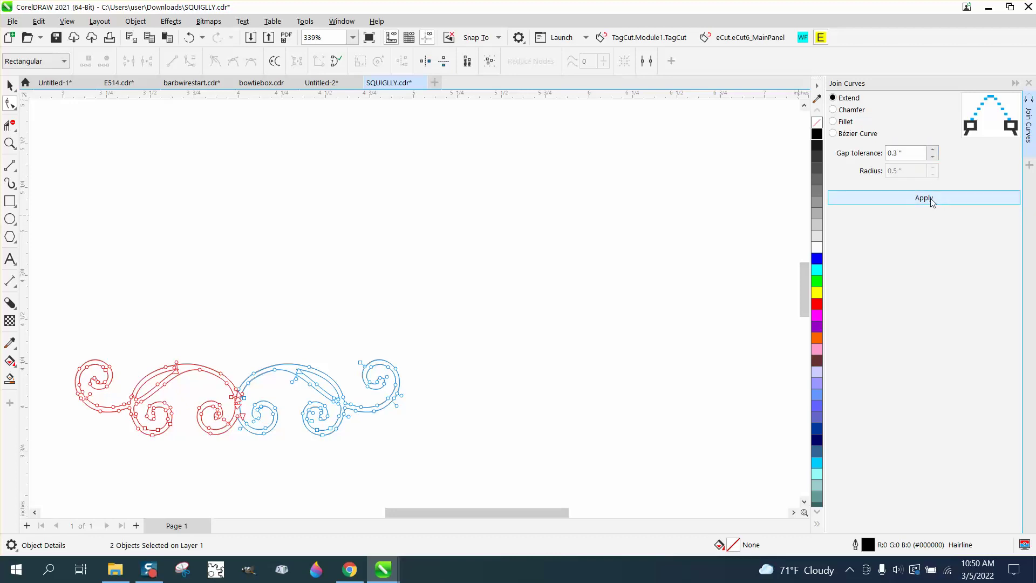
left_click(9, 144)
left_click_drag(212, 364, 300, 432)
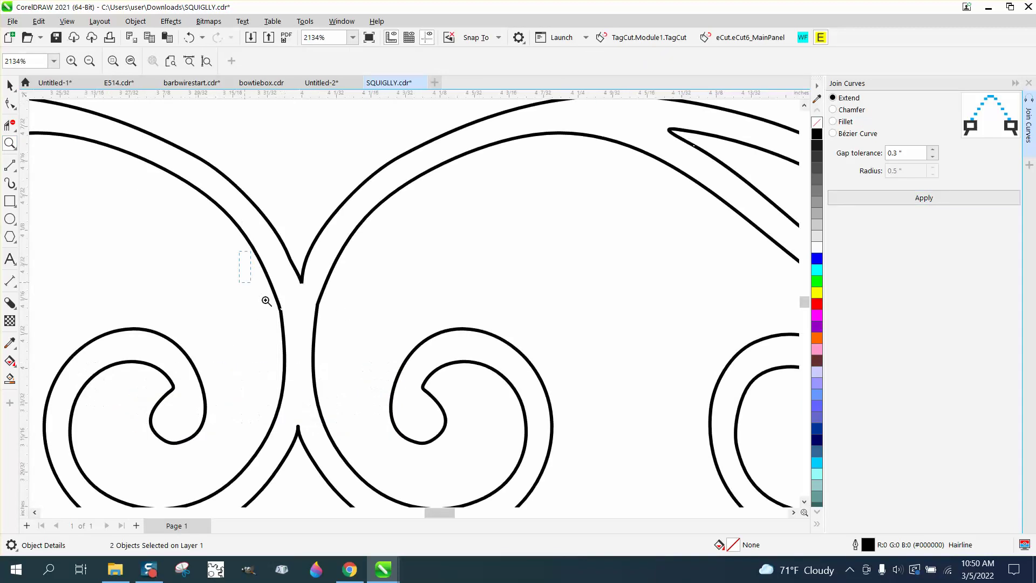
left_click_drag(459, 378, 459, 378)
left_click(10, 104)
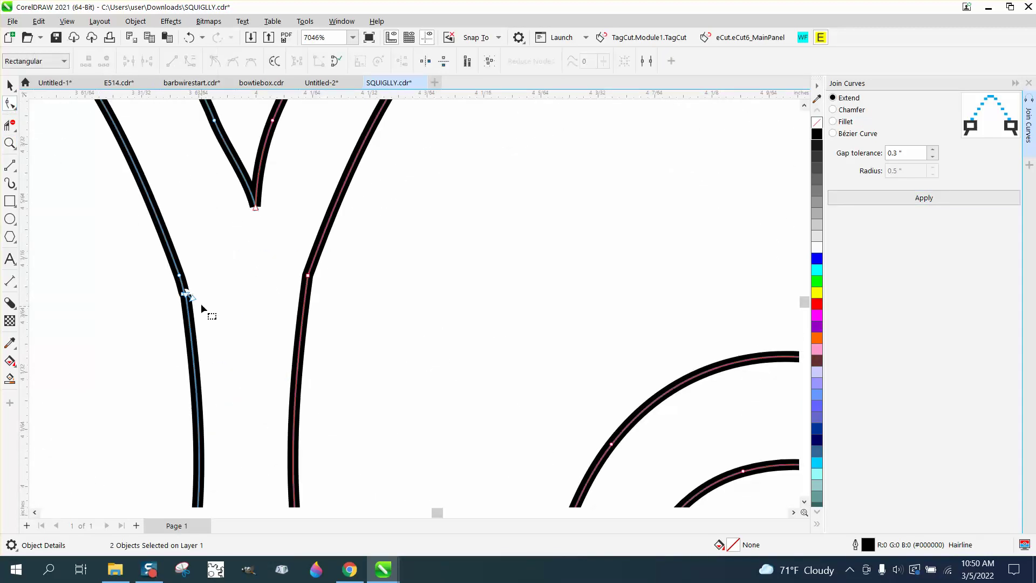
left_click(171, 306)
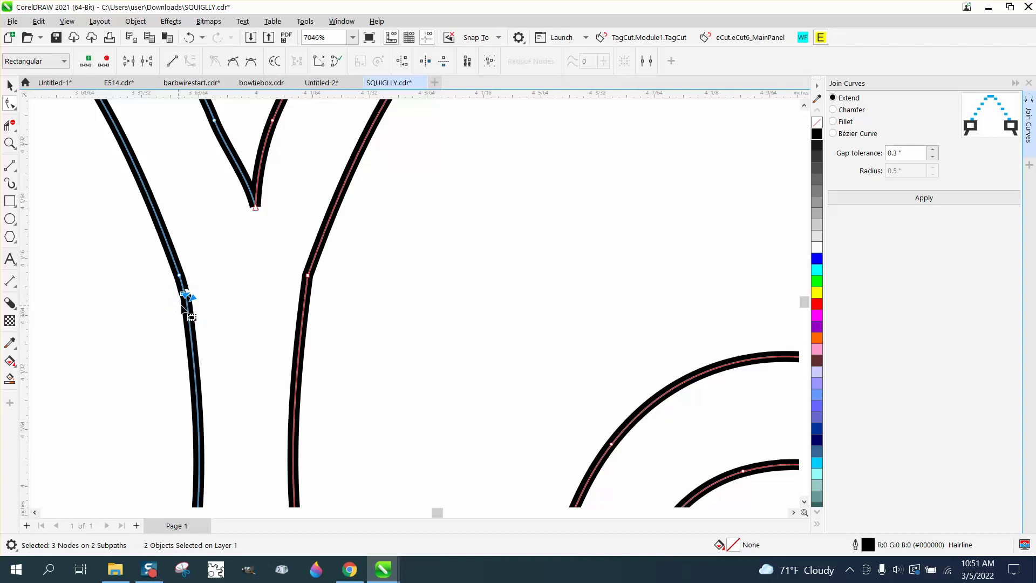
key("Delete")
left_click(128, 186)
left_click(188, 37)
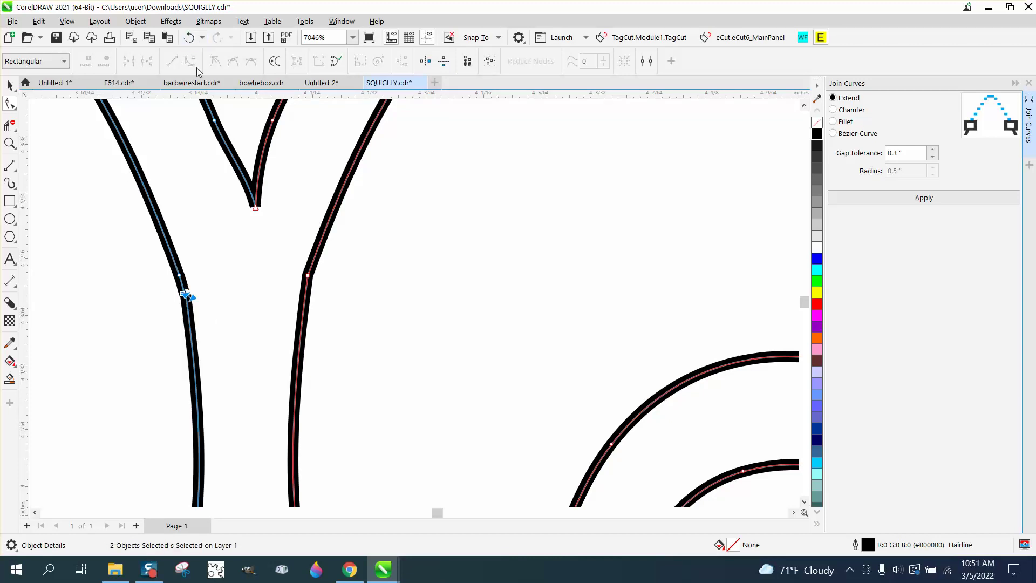
left_click(143, 260)
left_click(10, 143)
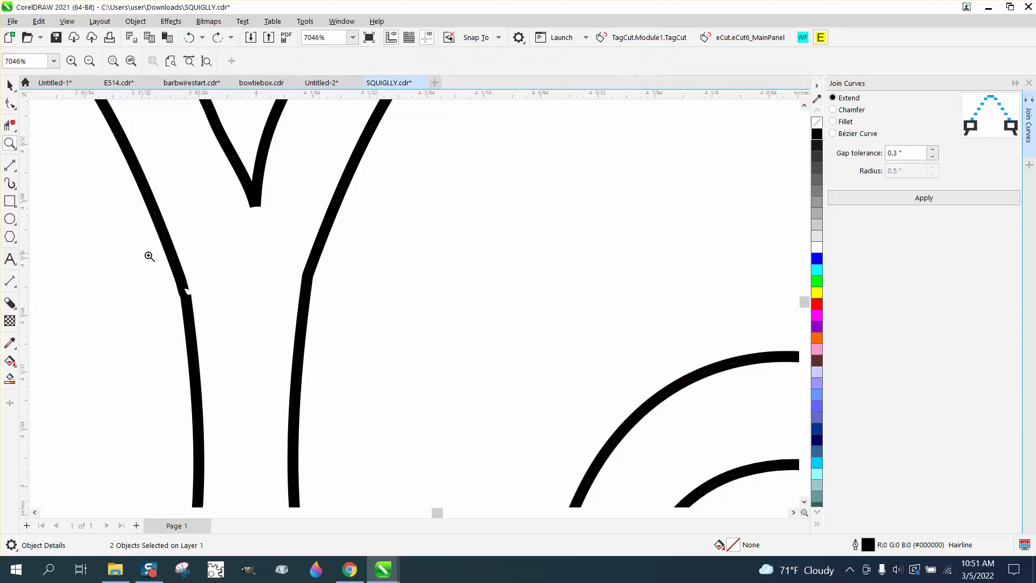
left_click_drag(165, 278, 273, 335)
left_click(10, 103)
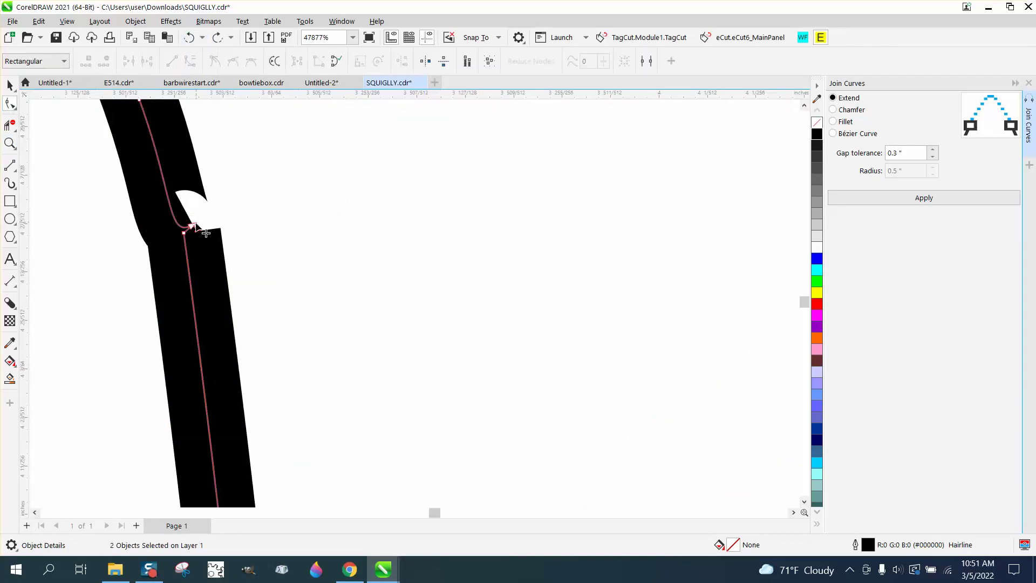
key("Delete")
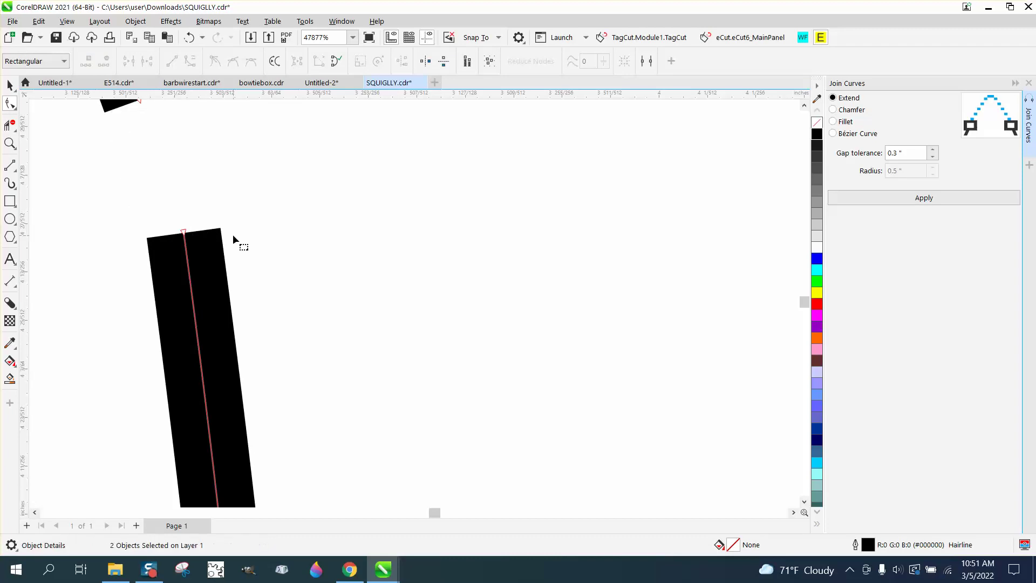
scroll(231, 231, "down", 1)
left_click_drag(178, 155, 205, 232)
scroll(258, 240, "down", 1)
scroll(258, 241, "down", 3)
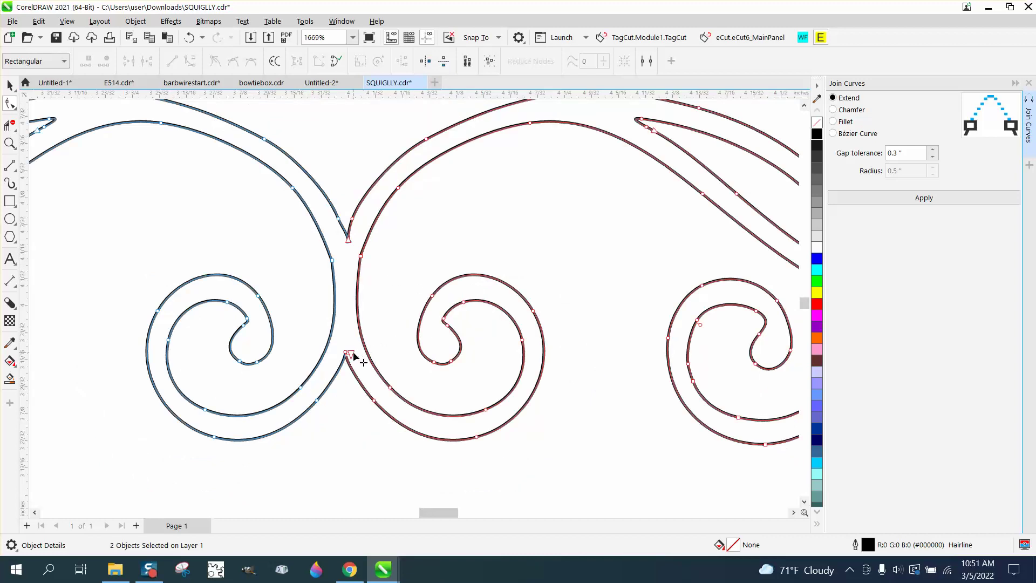
left_click(352, 353)
left_click(360, 354)
left_click(353, 353)
left_click(373, 352)
scroll(356, 324, "down", 1)
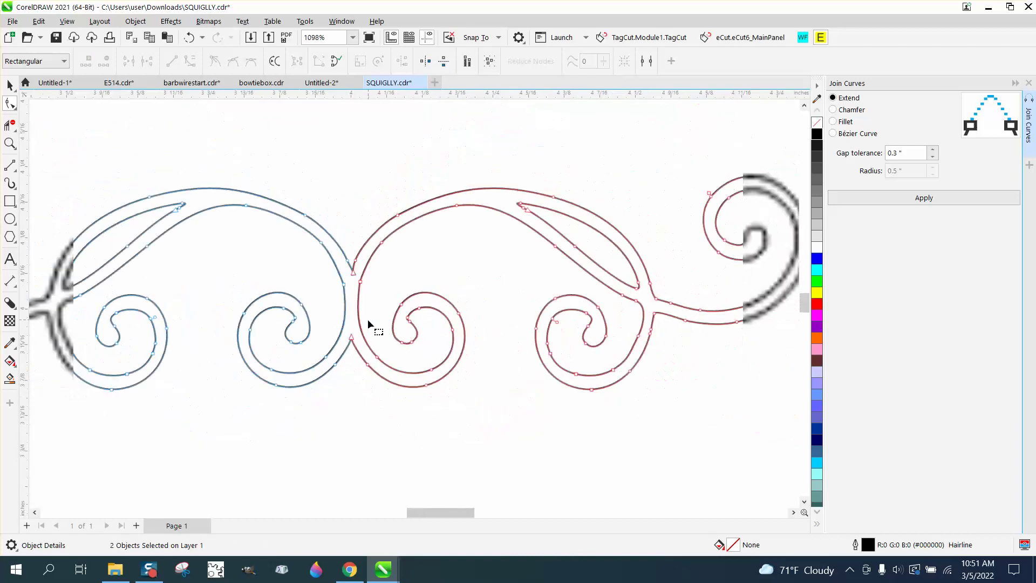
scroll(410, 319, "down", 1)
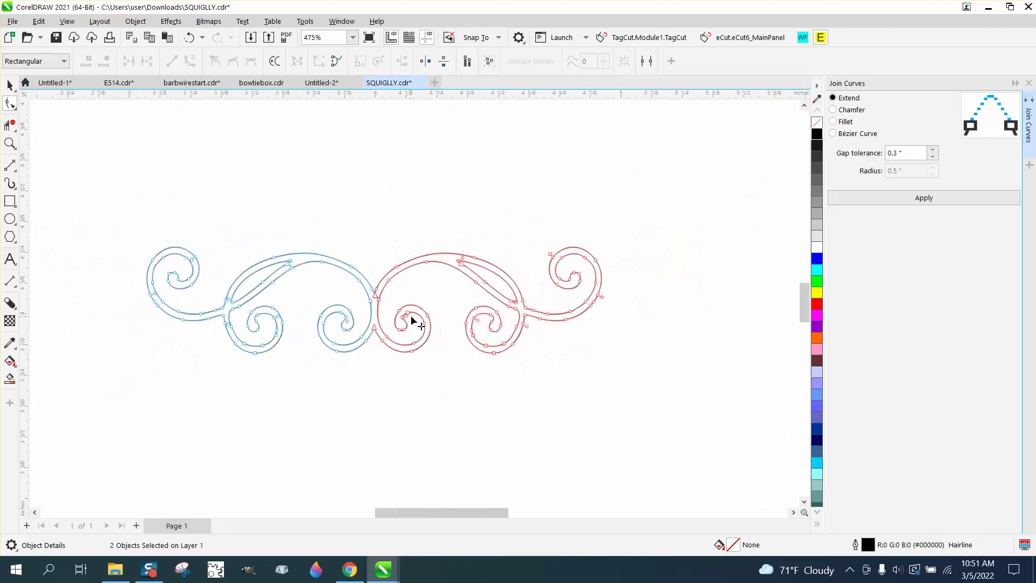
Draw a rectangle framing the whole scroll design, keeping it unfilled
left_click(11, 377)
left_click(361, 278)
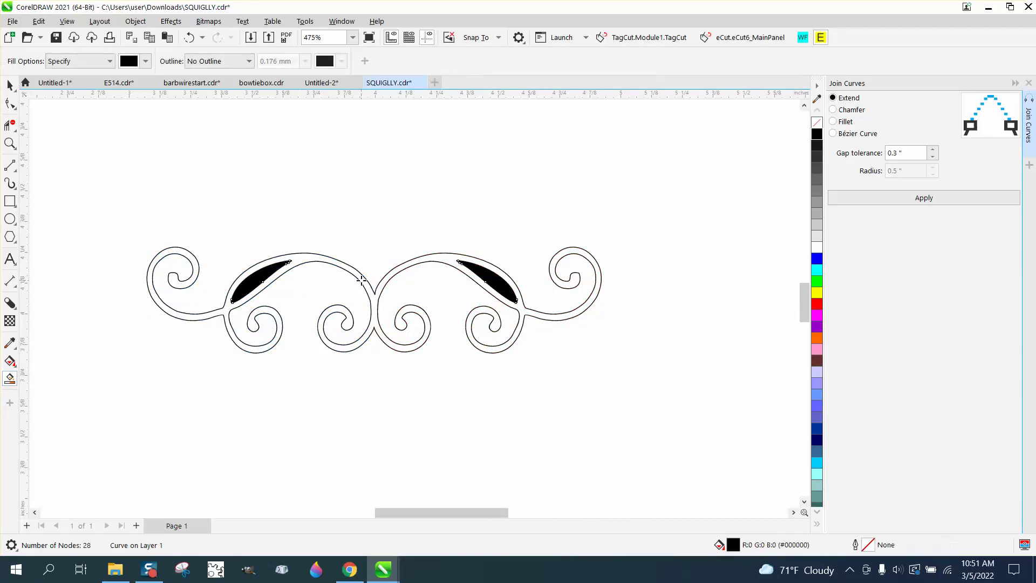
left_click(189, 37)
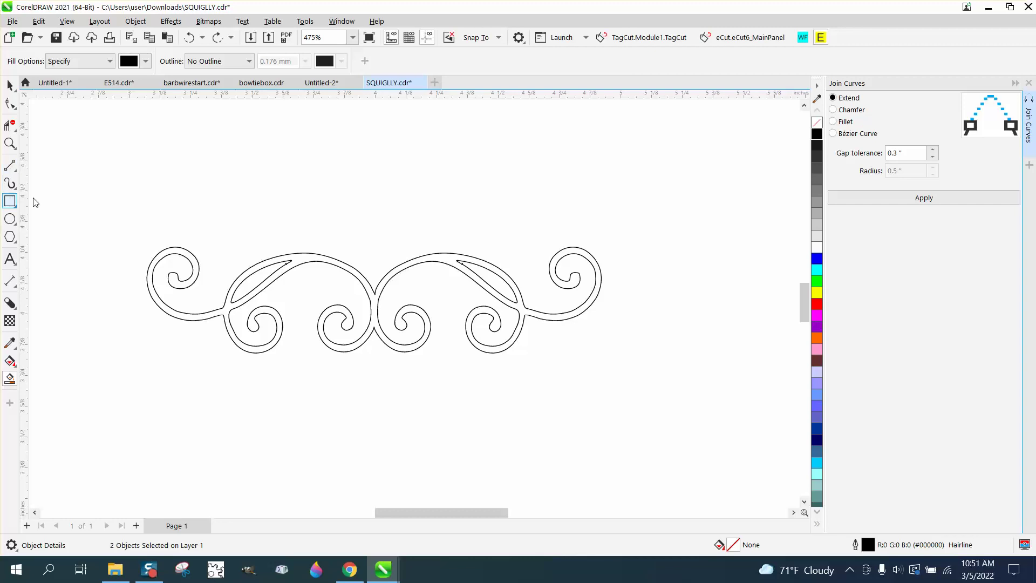
left_click(10, 201)
left_click_drag(121, 221, 683, 386)
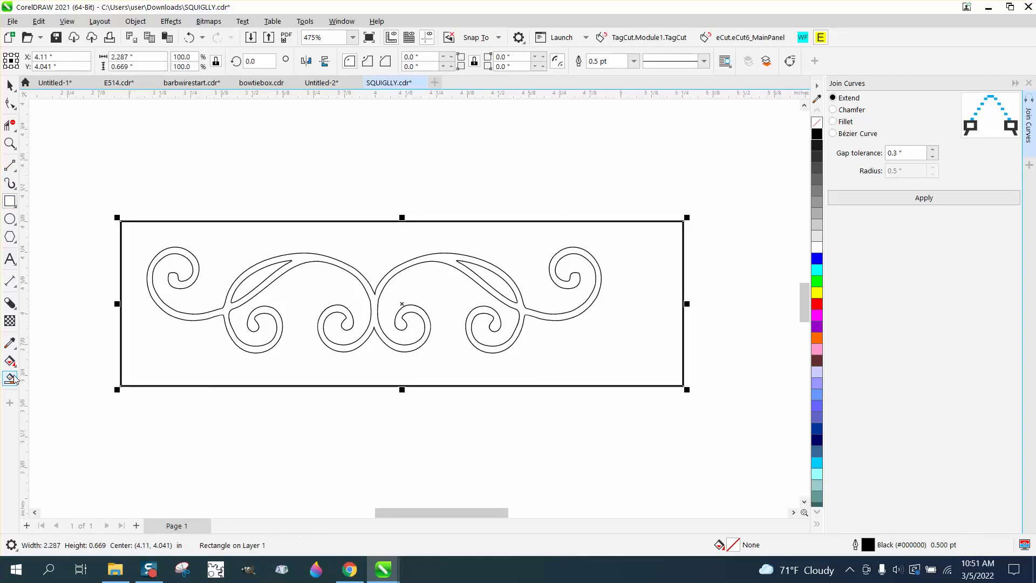
left_click(10, 378)
left_click(370, 319)
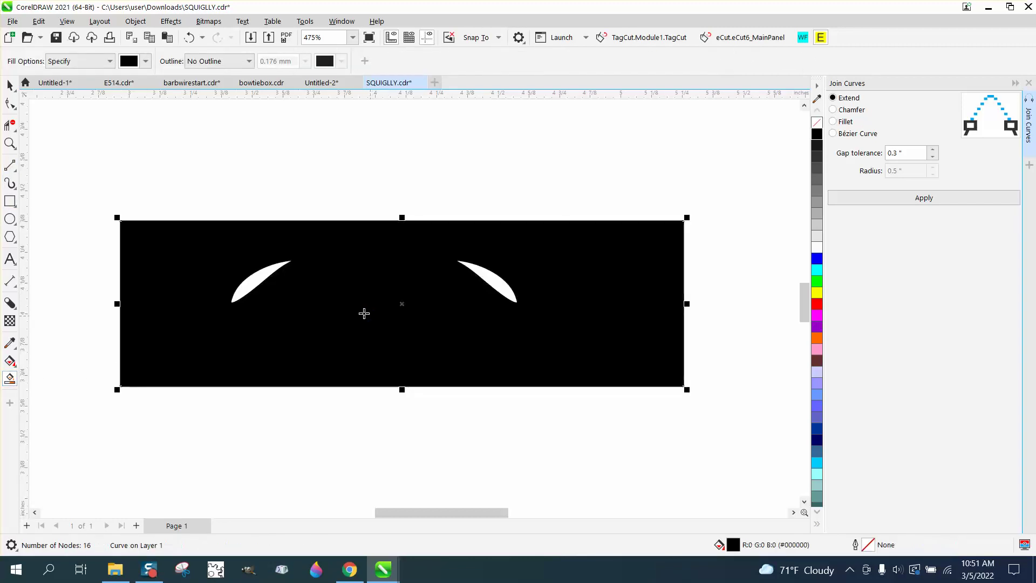
left_click(190, 37)
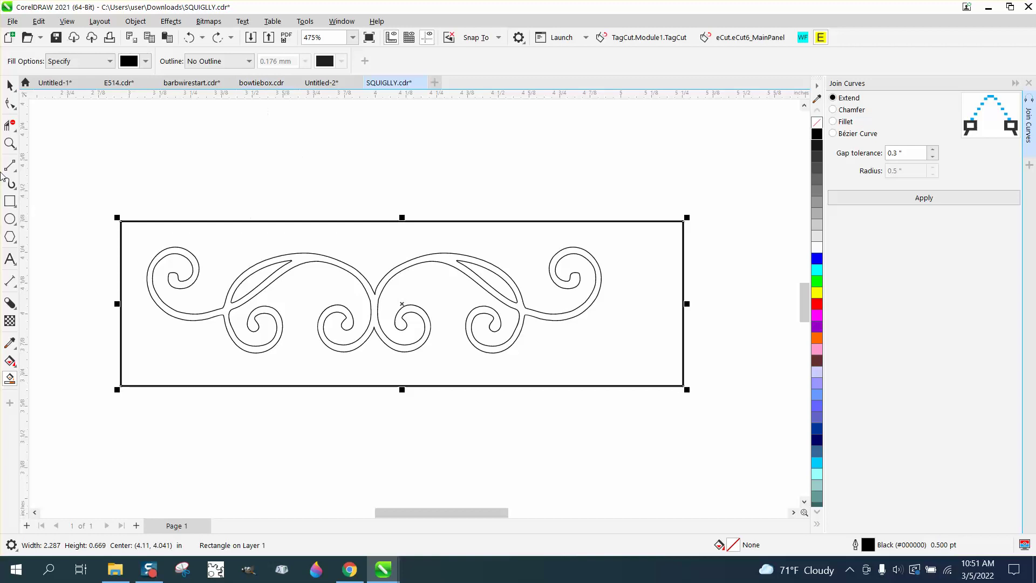
Draw a vertical 2-point line through the design, centre it on the page and make it Hairline
left_click(10, 143)
left_click_drag(363, 296, 364, 295)
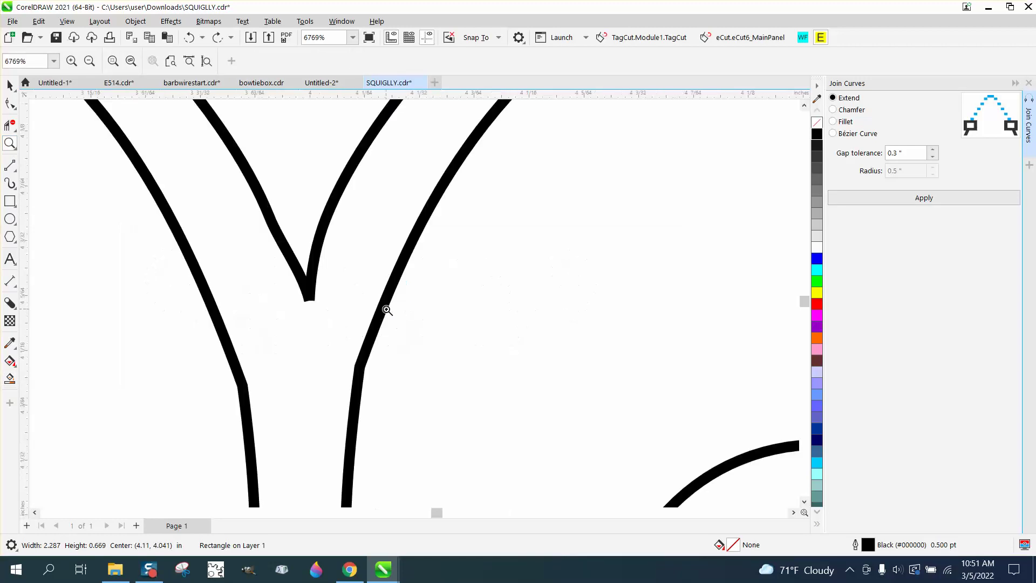
scroll(384, 309, "down", 4)
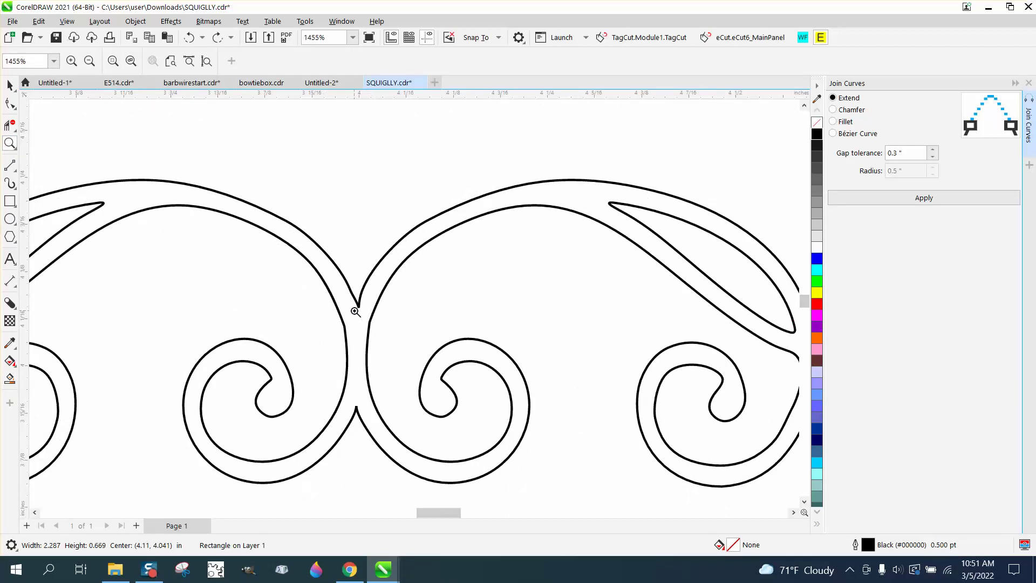
scroll(363, 331, "down", 2)
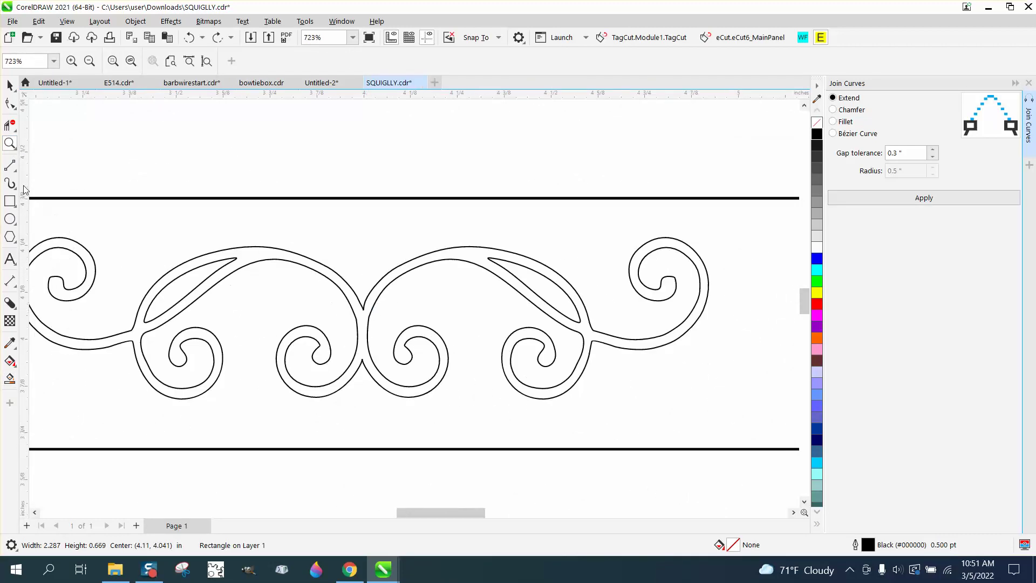
left_click(9, 165)
left_click_drag(322, 158, 346, 463)
key("p")
left_click(463, 61)
left_click(451, 85)
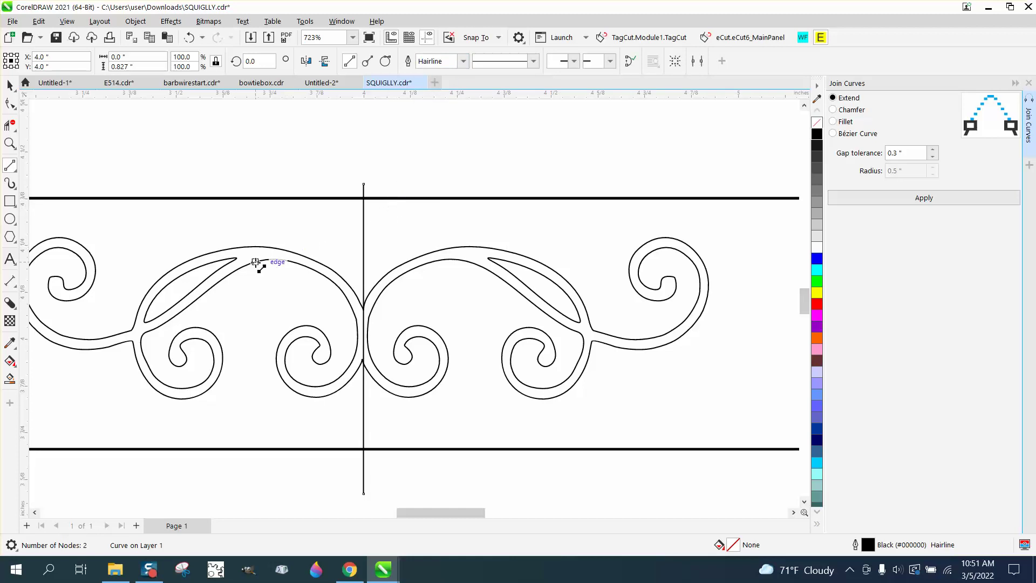
Smart Fill the right-half scroll band with solid black
left_click(9, 379)
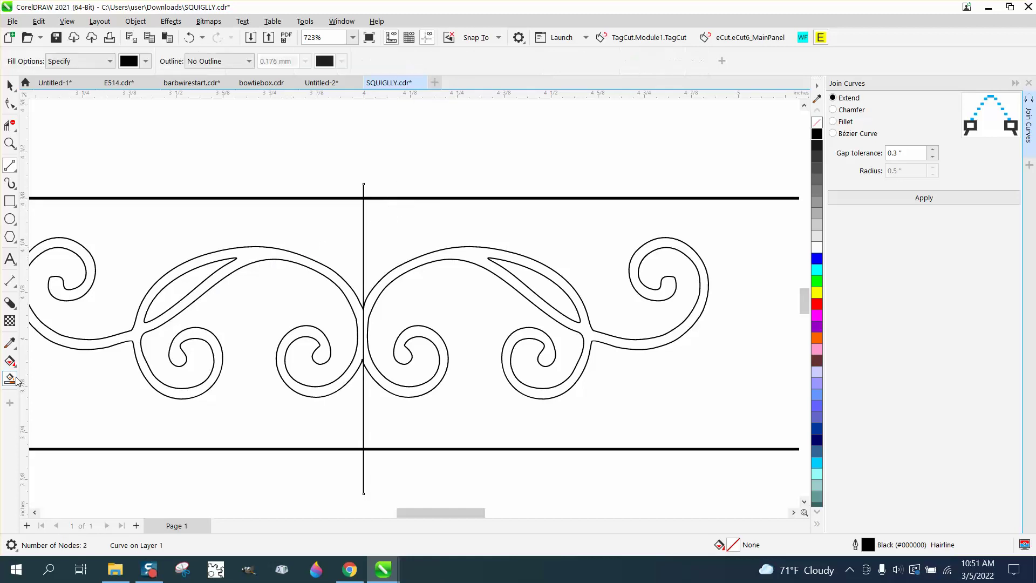
left_click(268, 255)
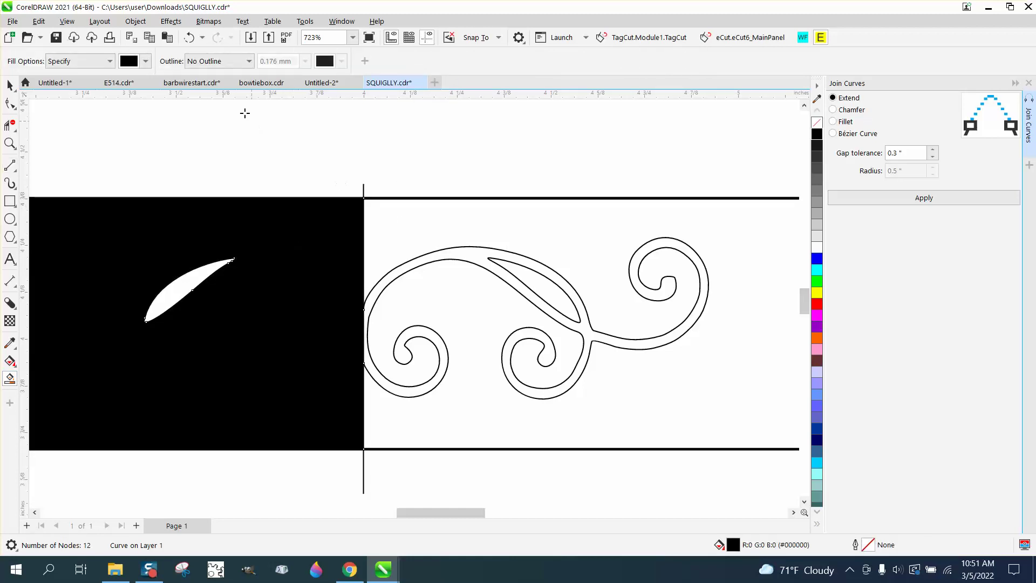
left_click(188, 38)
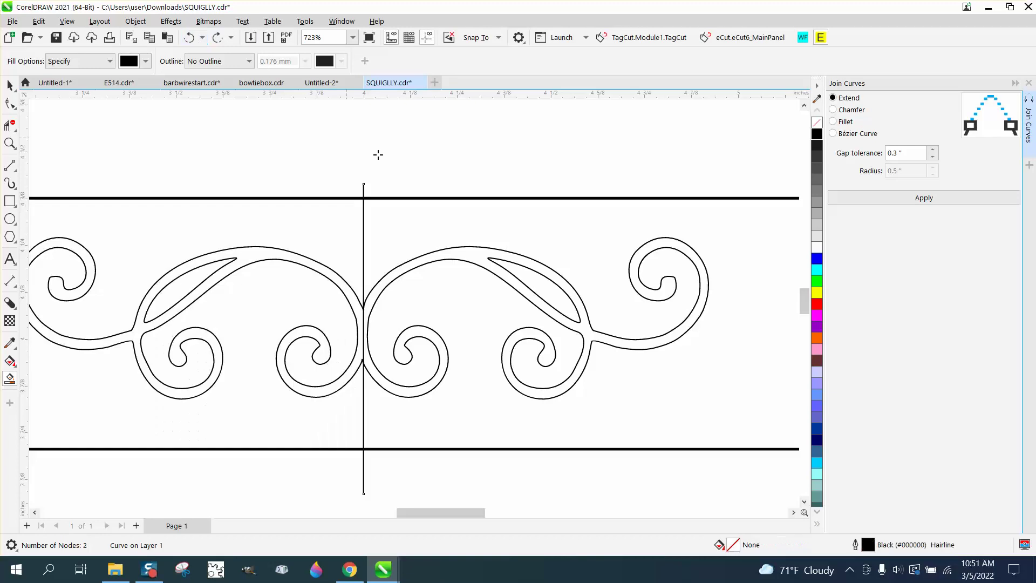
left_click(476, 256)
Move the black scroll shape aside and delete the old outline design, frame and vertical centre line
scroll(496, 261, "down", 2)
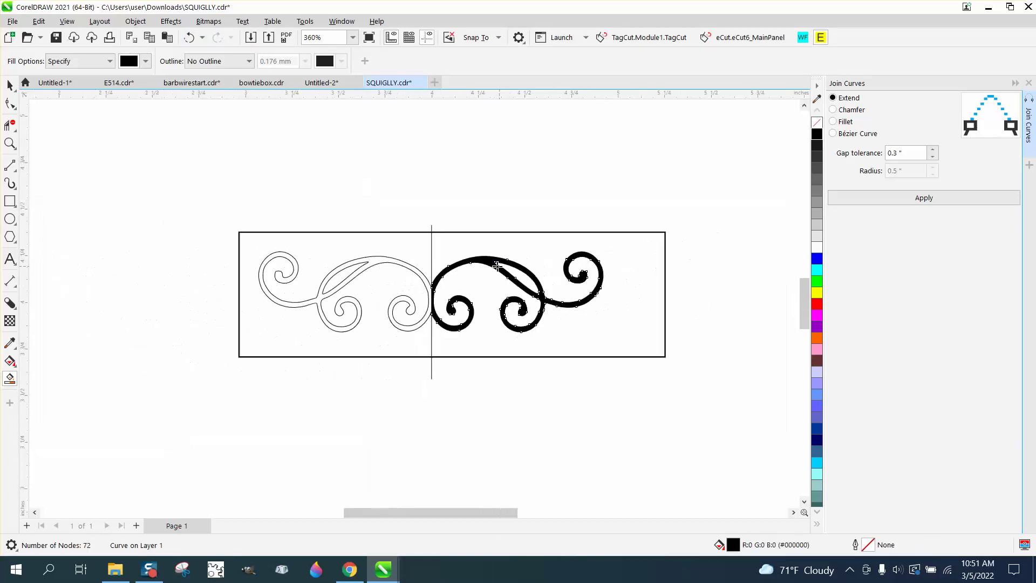
left_click(10, 85)
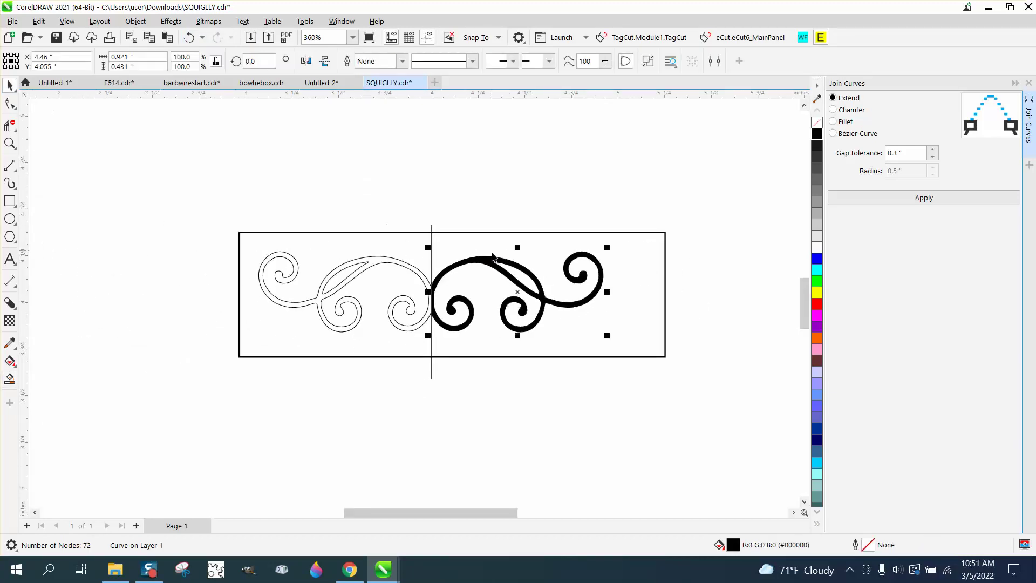
left_click_drag(517, 292, 523, 186)
left_click_drag(218, 216, 726, 374)
key("Delete")
left_click(556, 198)
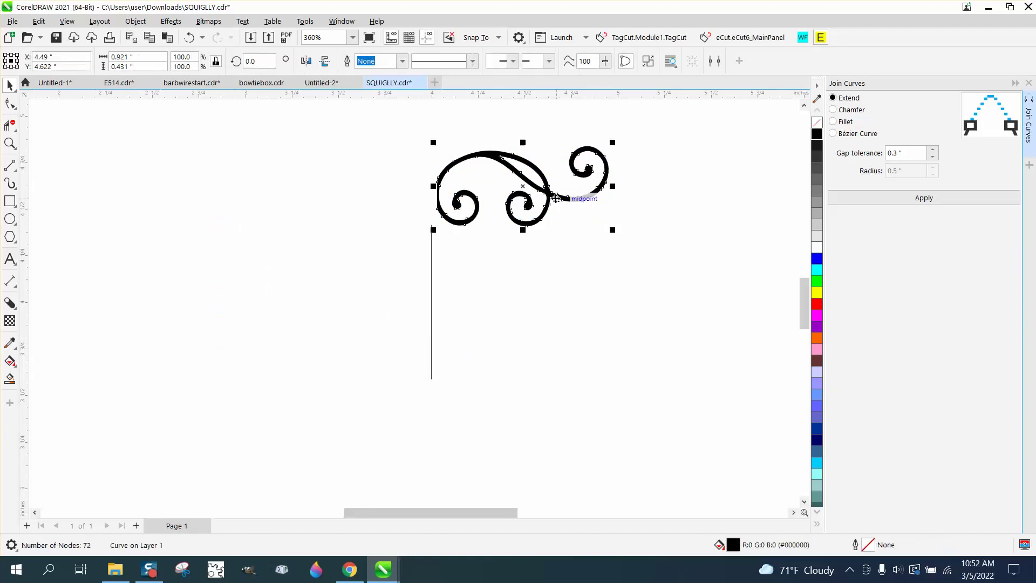
key("Escape")
left_click(431, 259)
key("Delete")
Give the swirl no fill and a red hairline outline
left_click(513, 210)
left_click(815, 123)
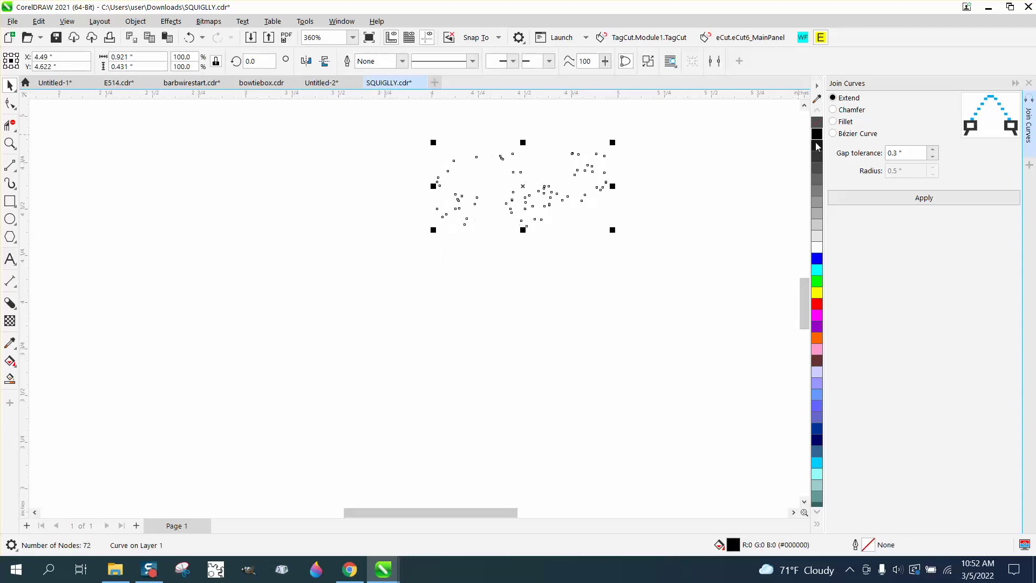
right_click(817, 293)
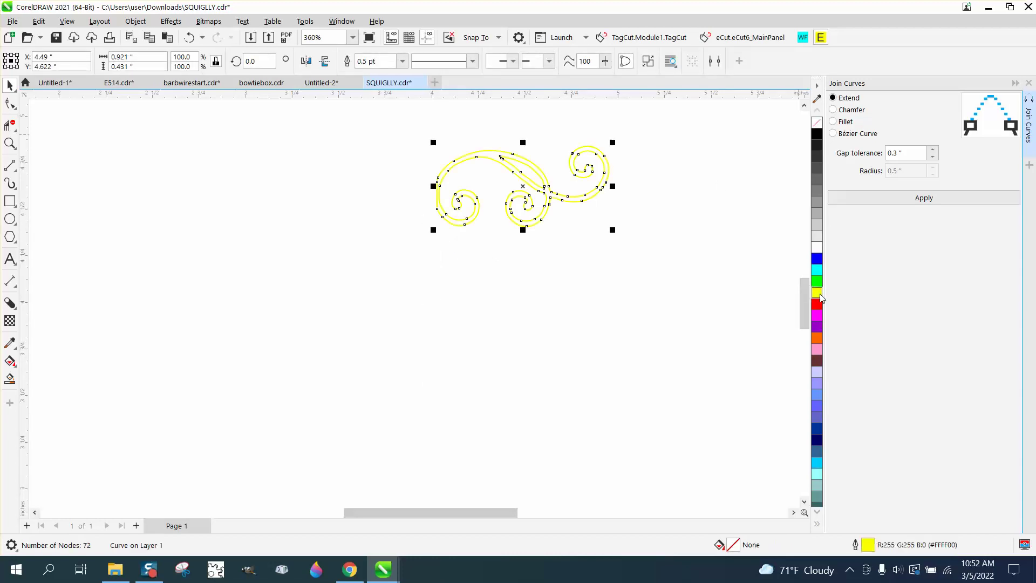
right_click(818, 301)
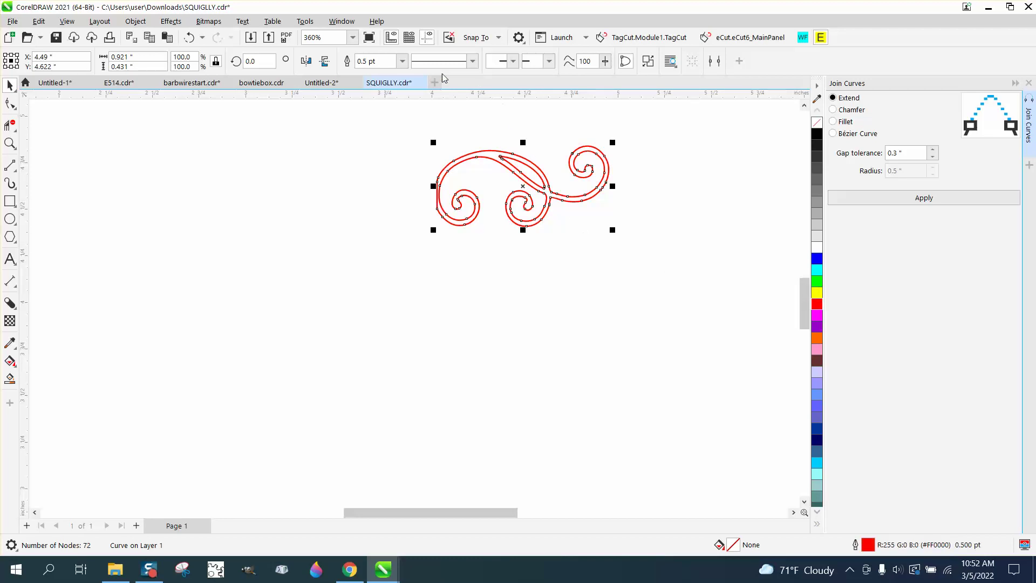
left_click(402, 61)
left_click(376, 84)
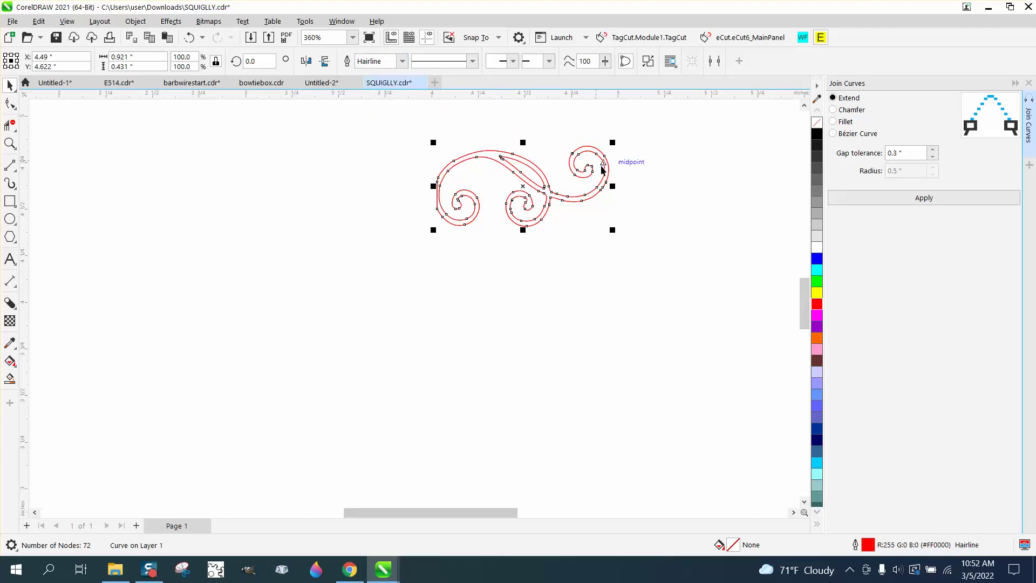
Create a horizontally mirrored copy of the red swirl on its left
left_click_drag(615, 188, 261, 186)
left_click(11, 143)
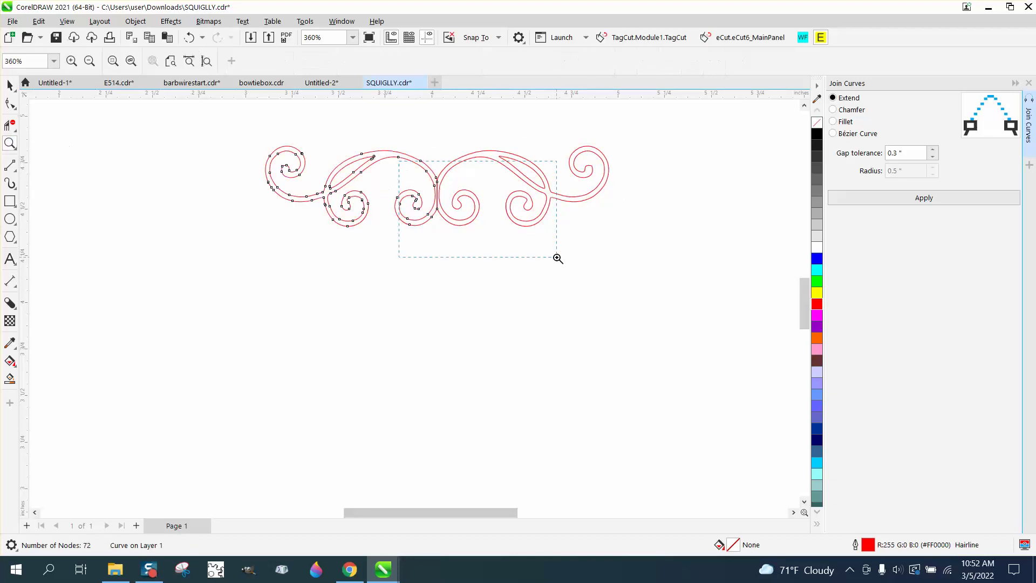
left_click_drag(399, 163, 558, 257)
Delete the overlapping centre-junction segment with Virtual Segment Delete
left_click(10, 125)
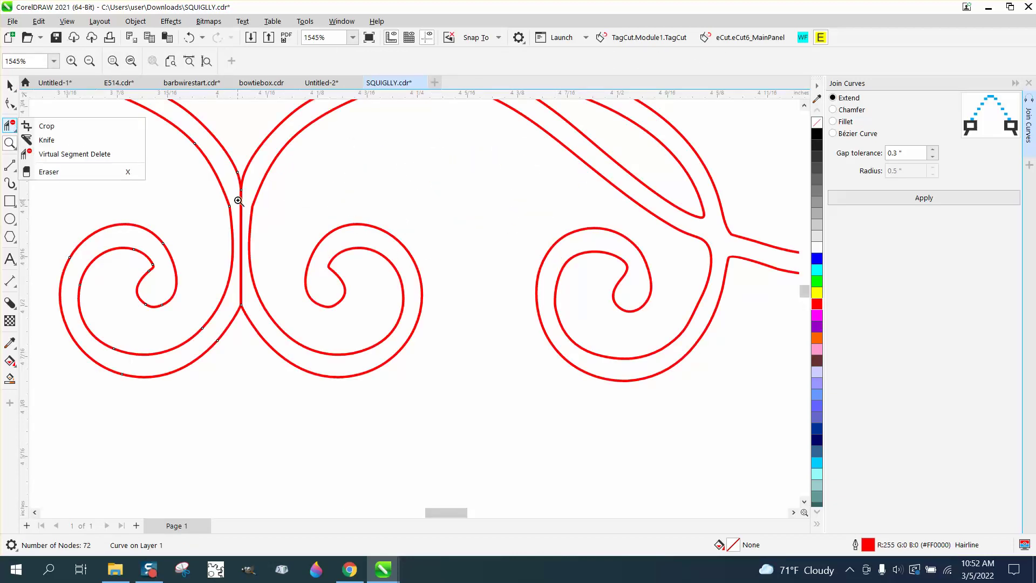
left_click(74, 155)
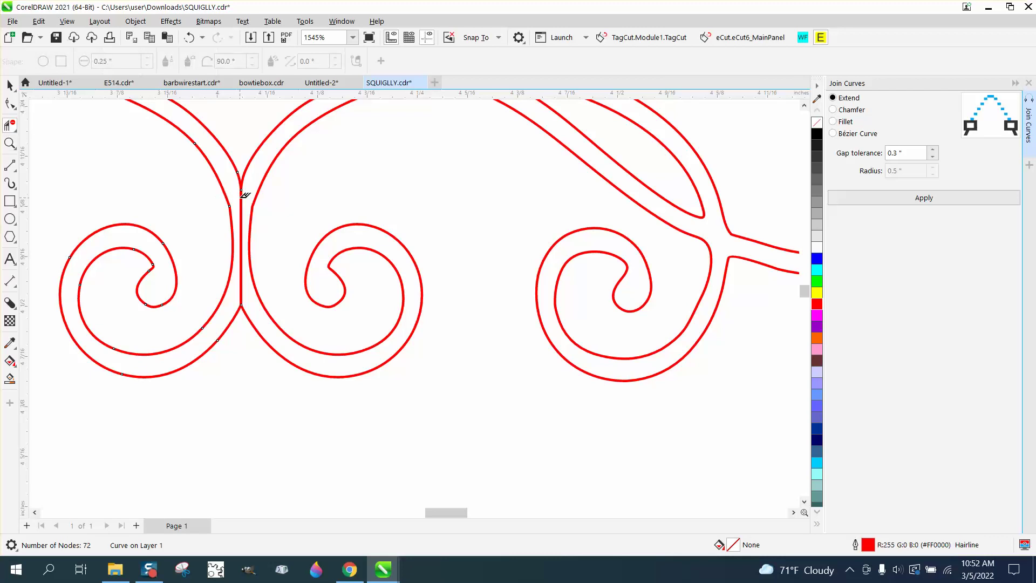
left_click(242, 191)
scroll(289, 286, "down", 3)
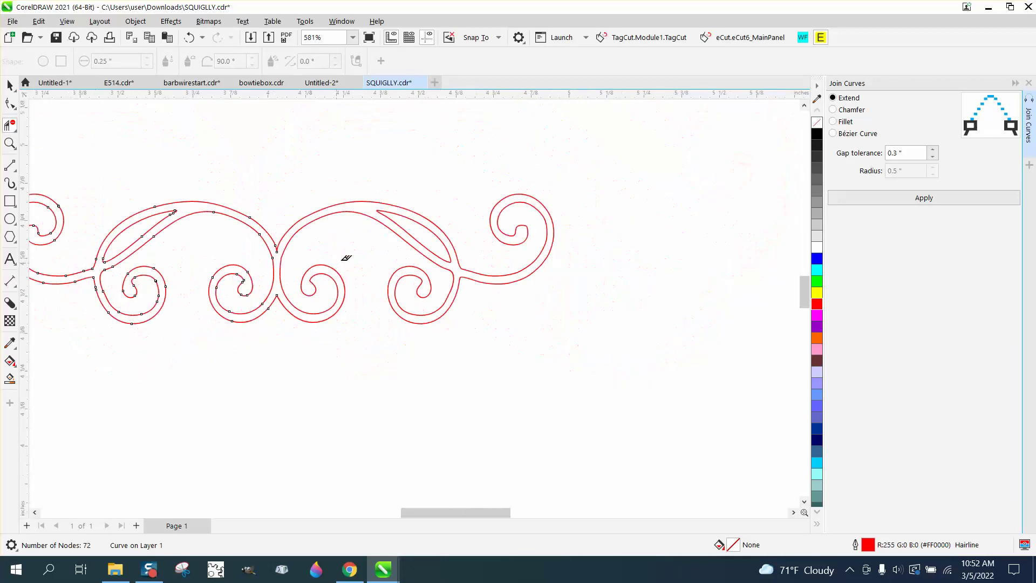
Fill the whole swirl outline solid black and move the black ornament below the red outline
left_click(10, 378)
left_click(294, 271)
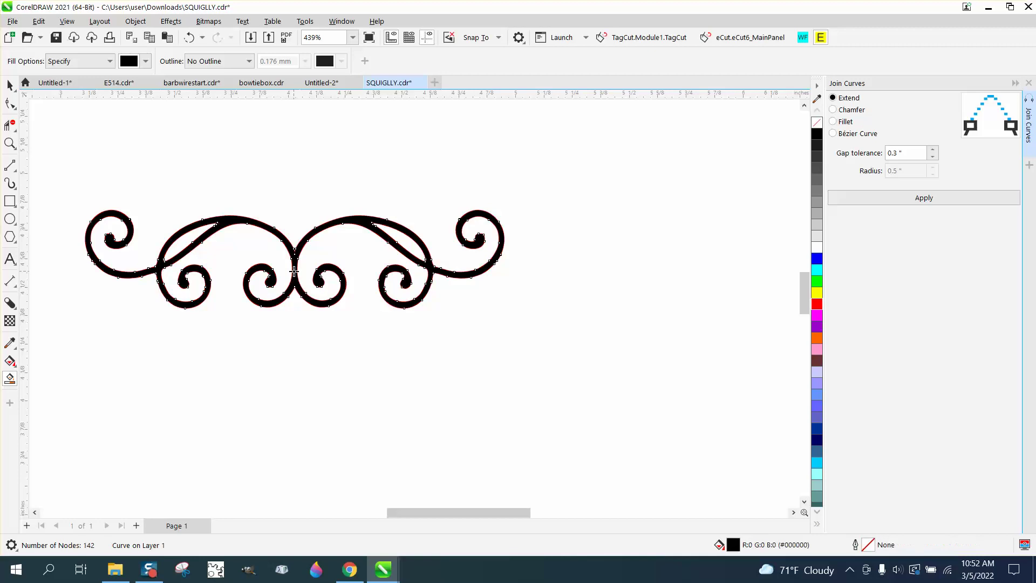
left_click(9, 85)
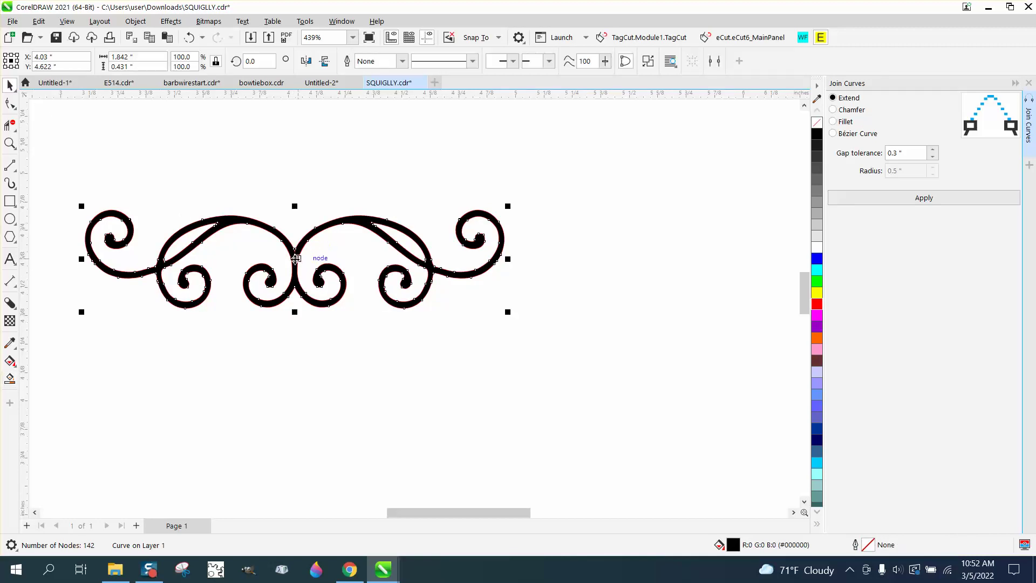
left_click_drag(294, 271, 296, 397)
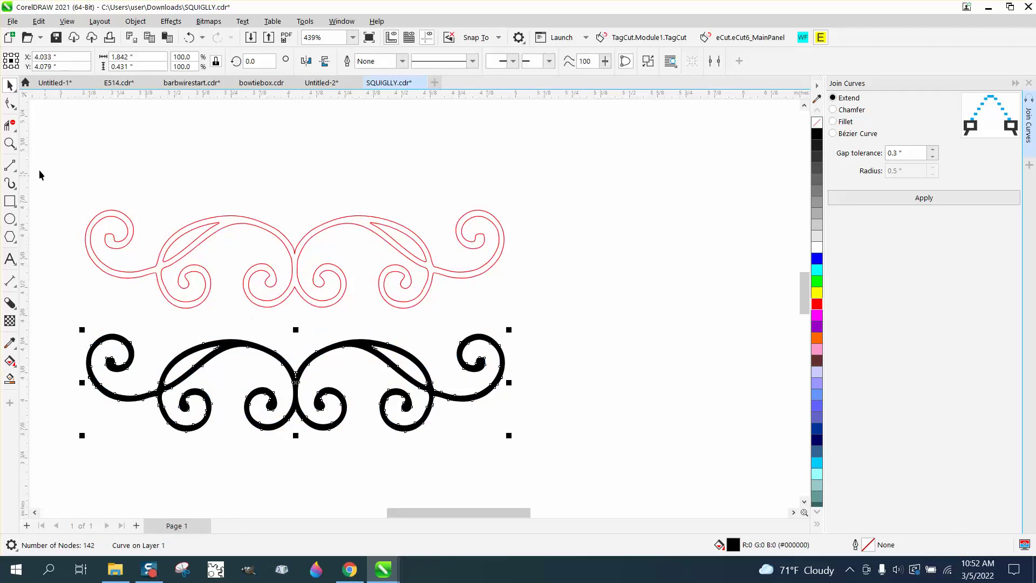
Pull the red swirl's right half rightward and shift the black swirl off to the right
left_click(9, 103)
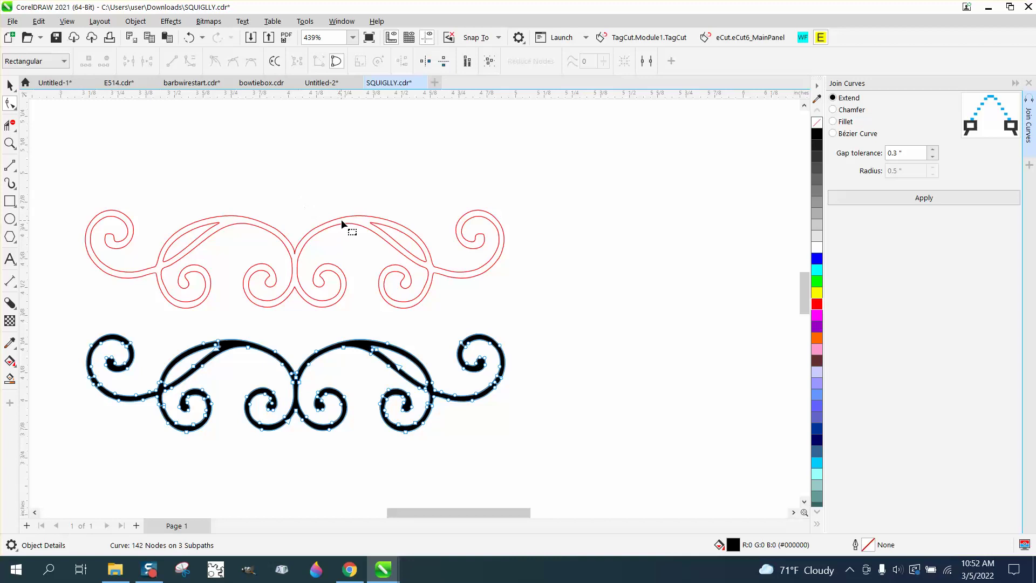
left_click(10, 86)
left_click_drag(354, 227, 417, 224)
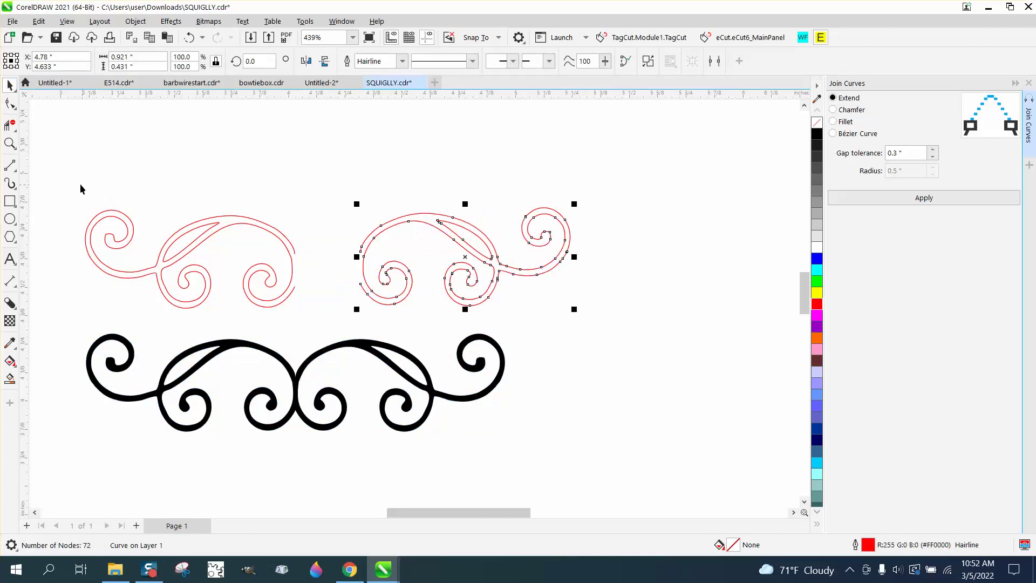
left_click_drag(337, 350, 453, 367)
scroll(407, 326, "down", 4)
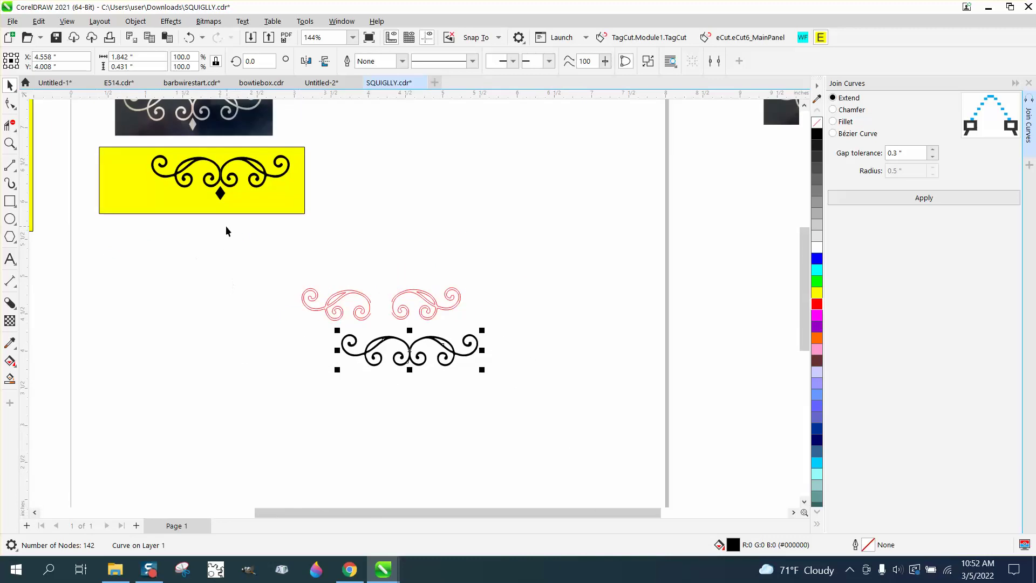
Draw a small four-sided polygon diamond just below the black swirl
left_click(18, 244)
left_click(47, 238)
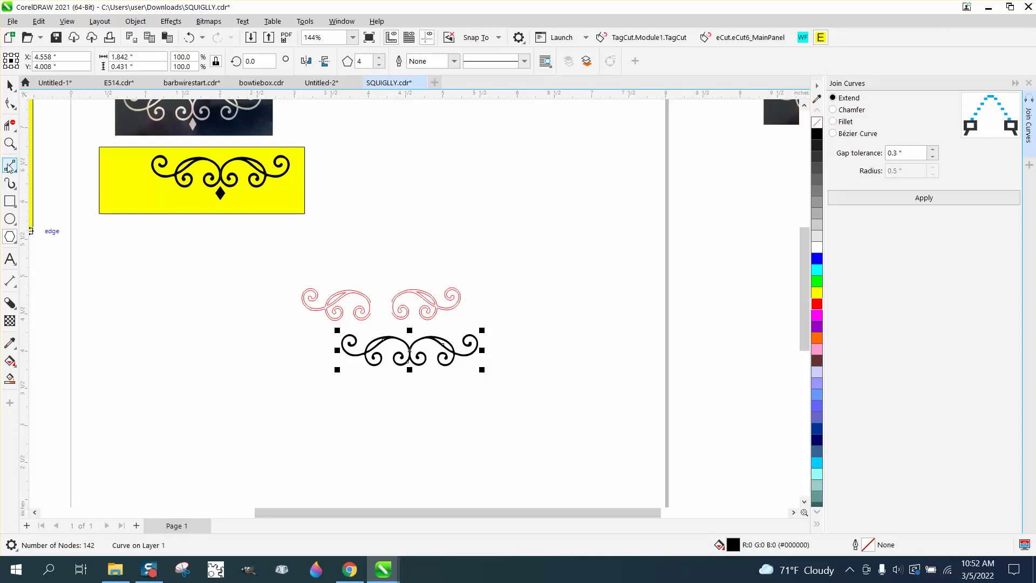
left_click(10, 143)
left_click_drag(642, 444, 642, 444)
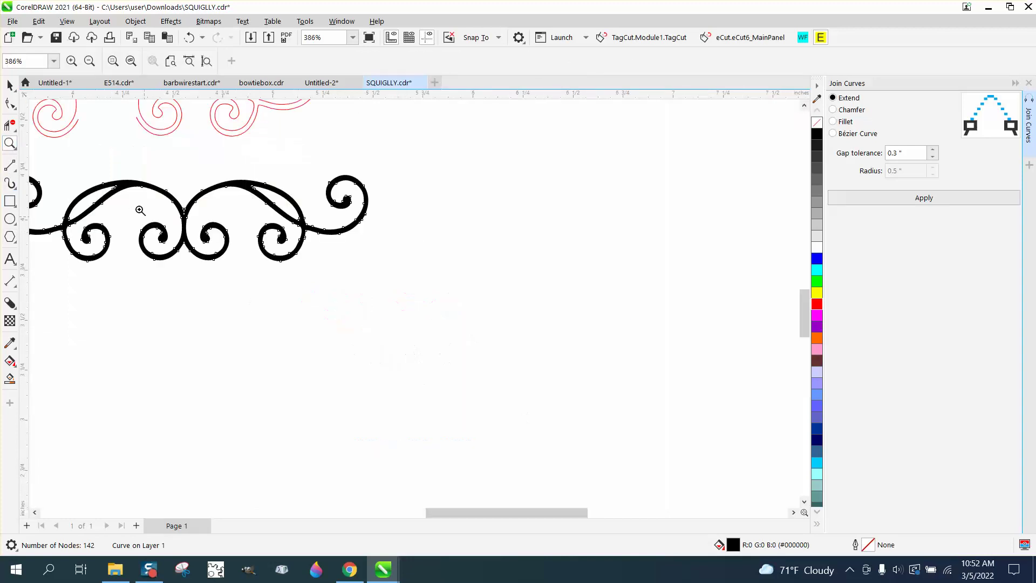
left_click(9, 237)
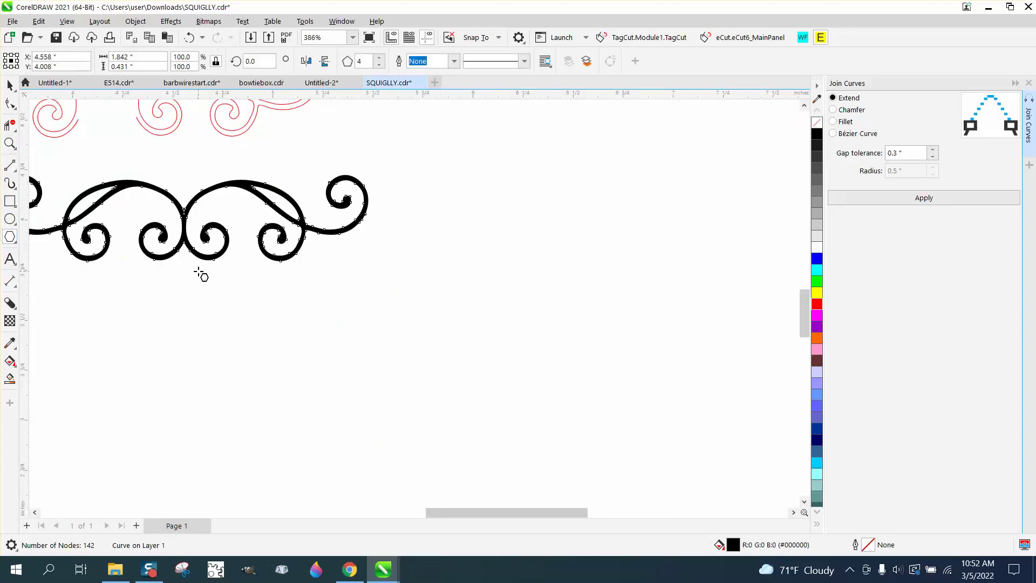
left_click_drag(199, 271, 186, 301)
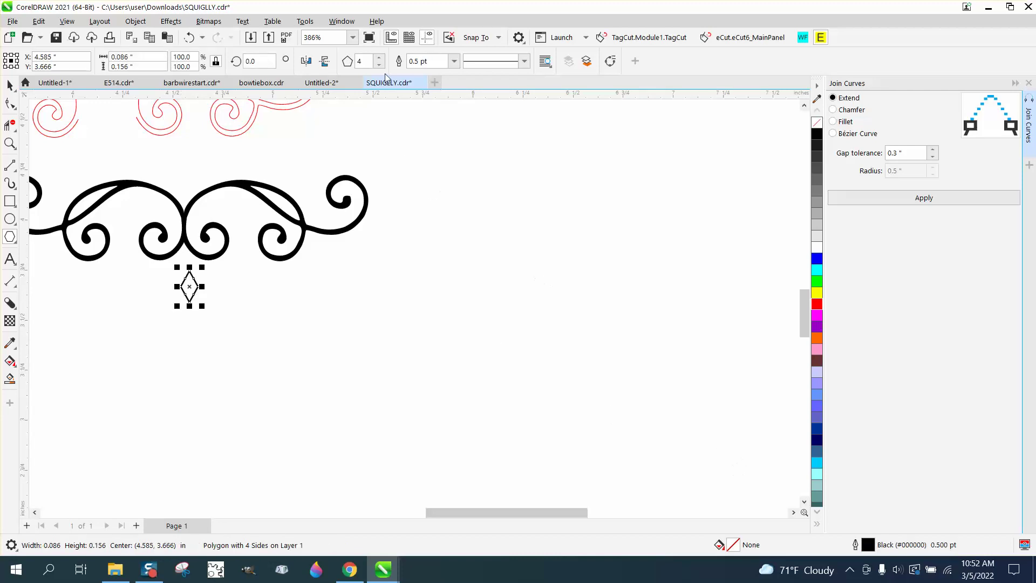
Set the diamond's outline width to Hairline
left_click(453, 61)
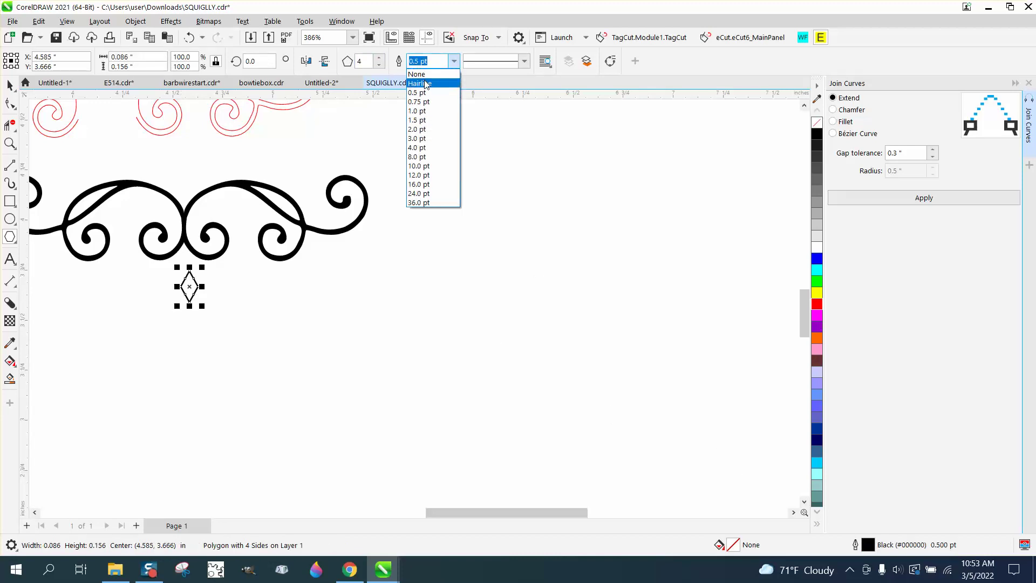
left_click(426, 78)
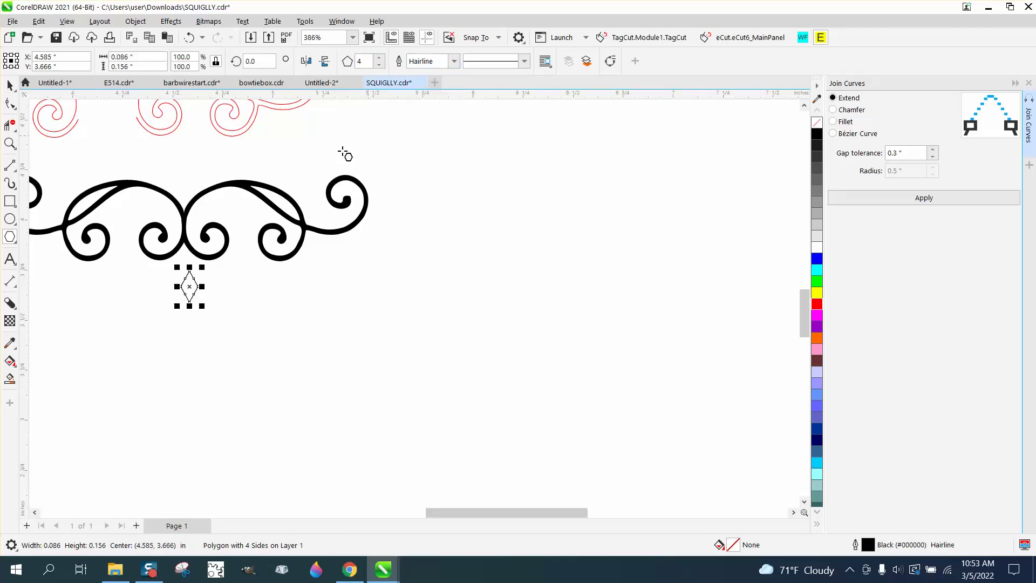
left_click(10, 143)
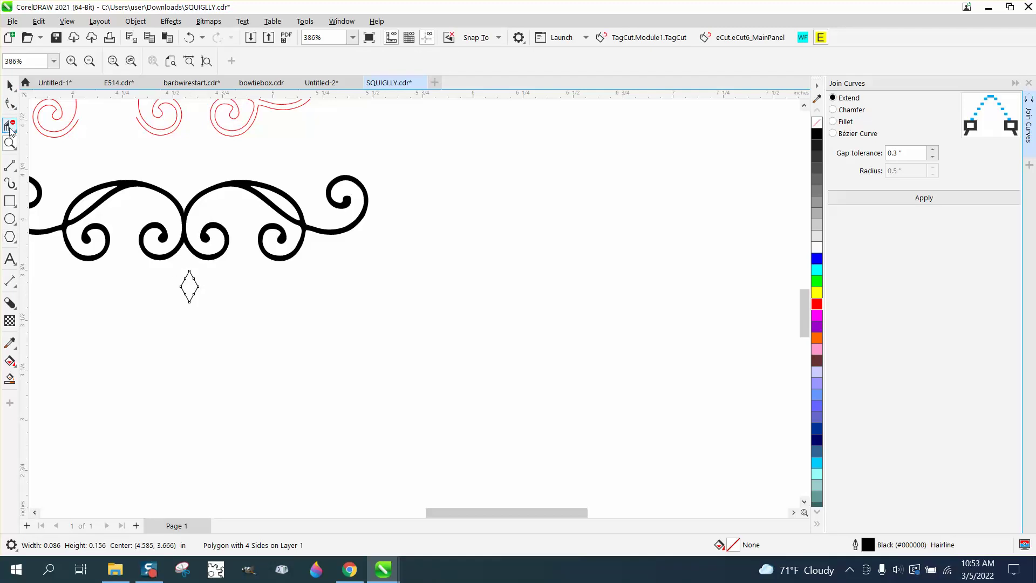
Select the swirl and diamond together and centre the diamond horizontally on the swirl
left_click(10, 85)
scroll(263, 299, "down", 1)
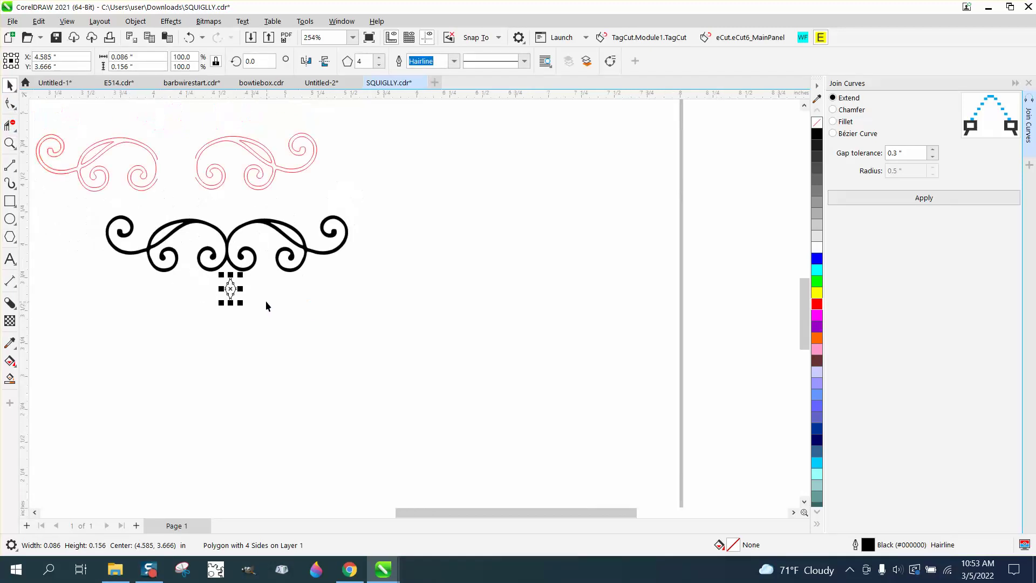
scroll(263, 299, "down", 1)
left_click_drag(123, 227, 233, 292)
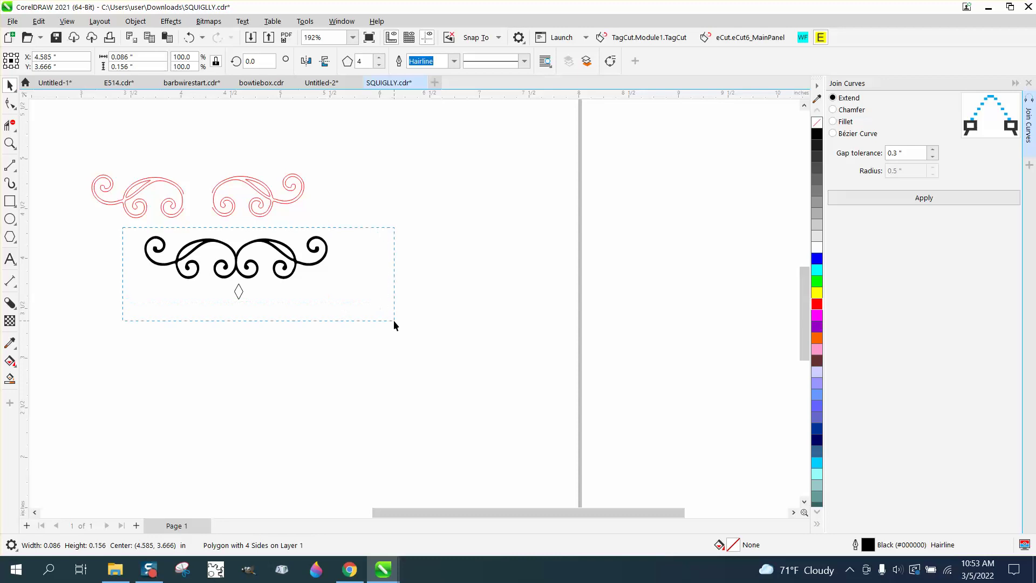
left_click_drag(376, 306, 395, 324)
key("e")
Move the diamond down so it sits just below the swirl
left_click(10, 143)
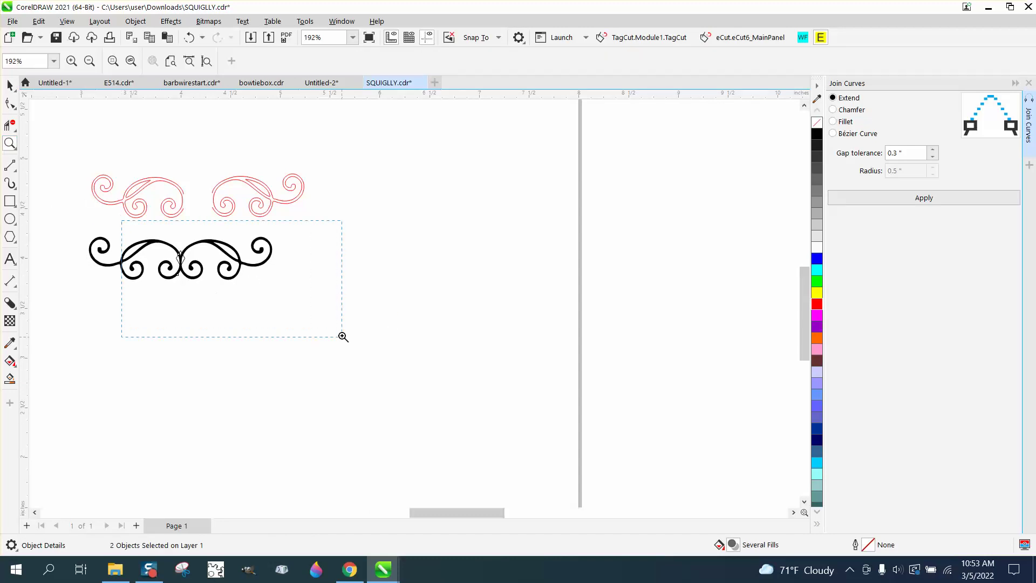
left_click_drag(124, 220, 321, 332)
left_click(10, 85)
left_click(241, 215)
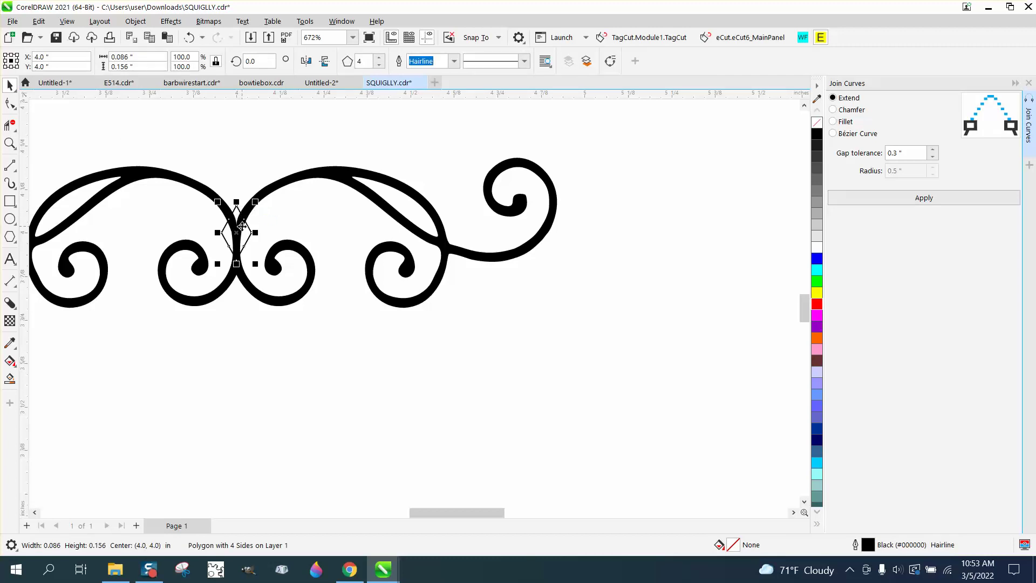
left_click_drag(238, 242, 238, 341)
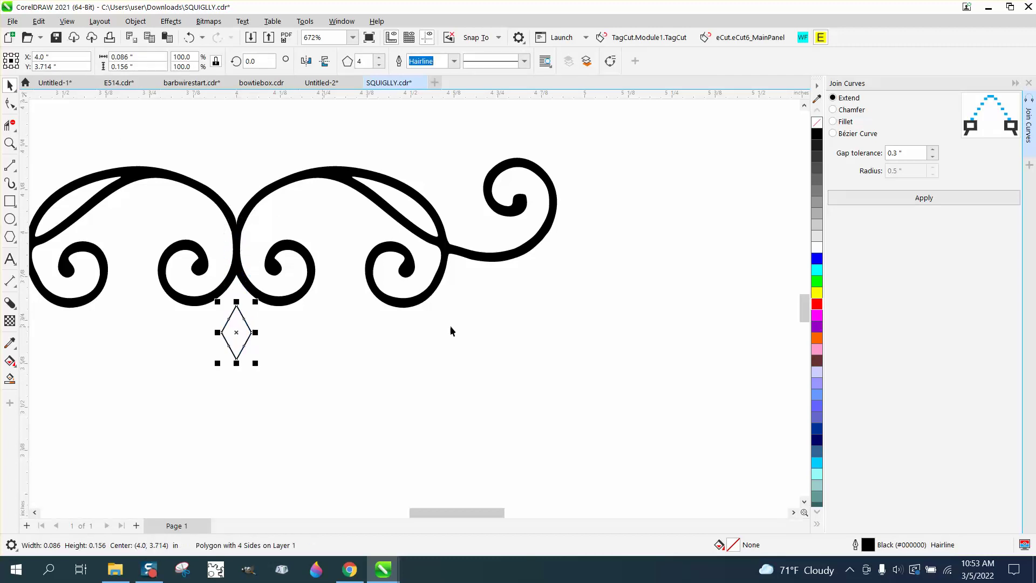
Fill the diamond solid black and remove its outline
left_click(816, 135)
right_click(816, 122)
scroll(474, 269, "down", 2)
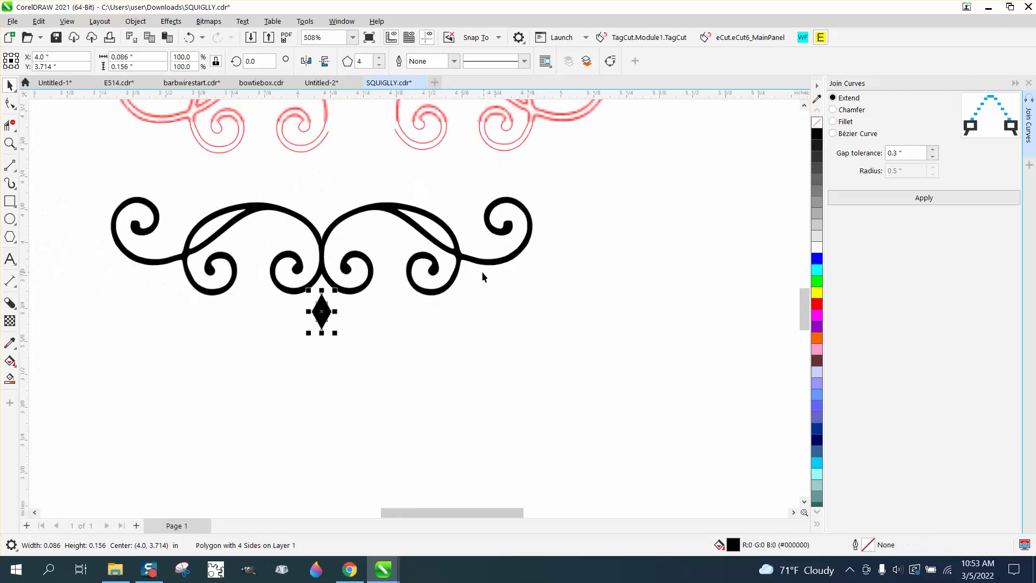
left_click_drag(97, 179, 293, 305)
Drag the yellow box into place behind the black swirl and diamond
left_click_drag(649, 370, 650, 371)
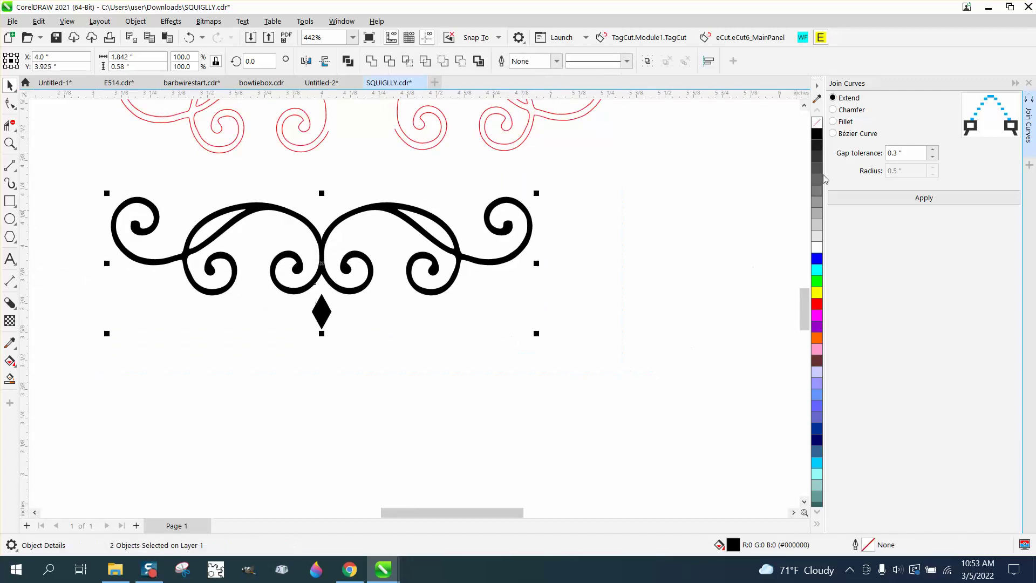
scroll(442, 286, "down", 4)
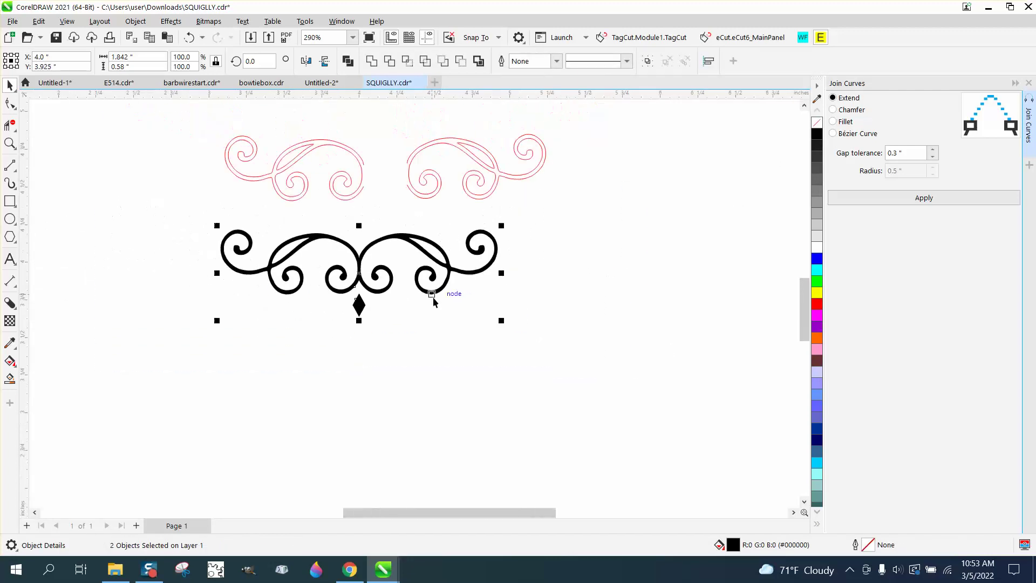
left_click_drag(278, 113, 461, 324)
Zoom in to inspect the ornament sitting on the yellow box
left_click(10, 143)
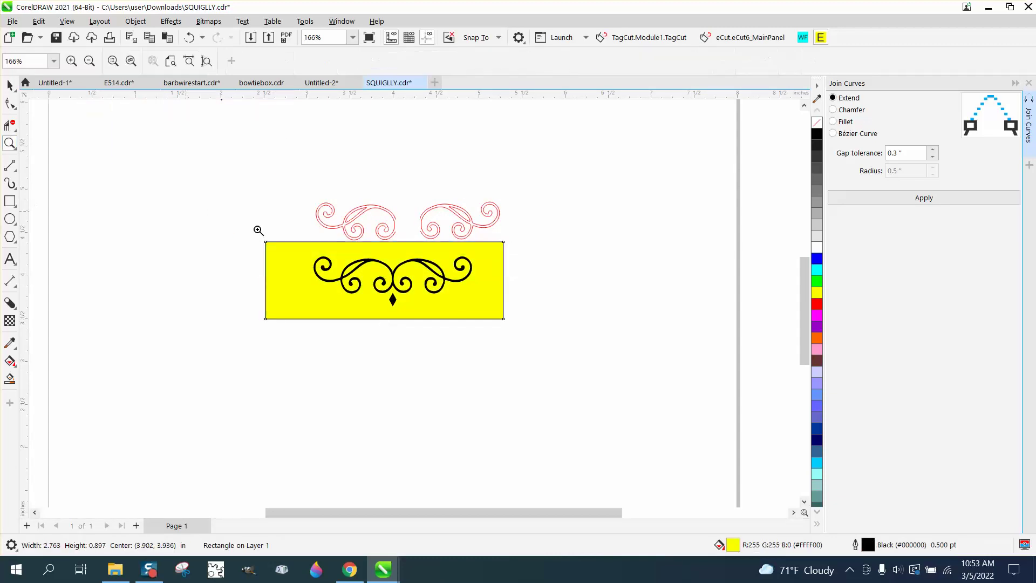
scroll(589, 336, "up", 4)
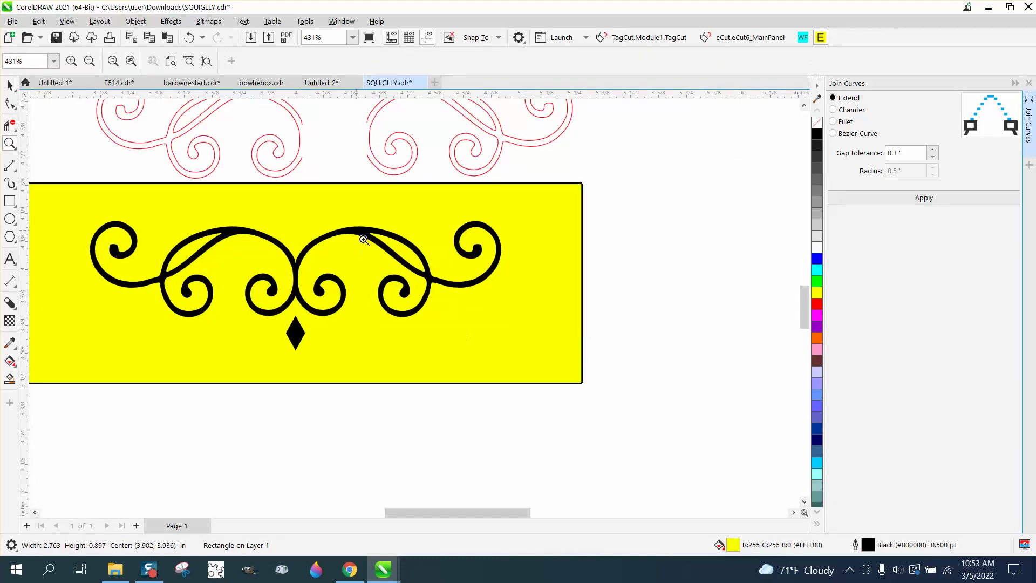
left_click_drag(364, 239, 525, 315)
scroll(526, 318, "down", 6)
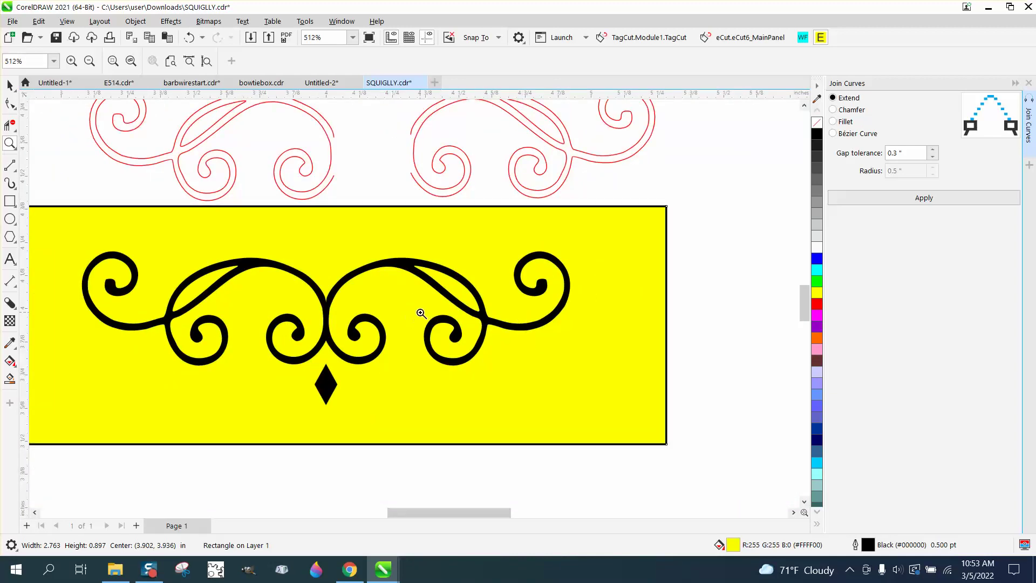
scroll(421, 314, "down", 8)
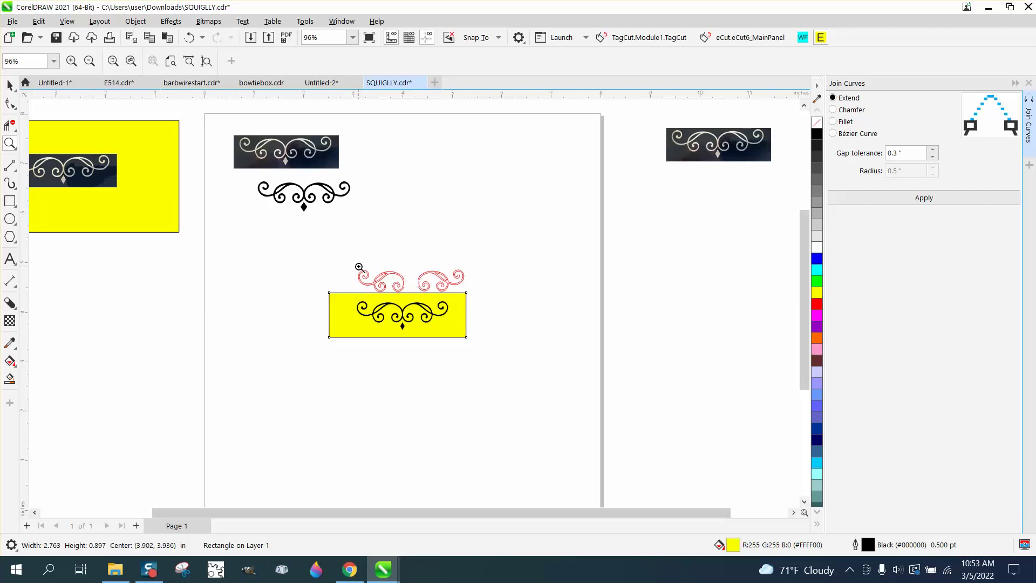
left_click_drag(485, 327, 486, 327)
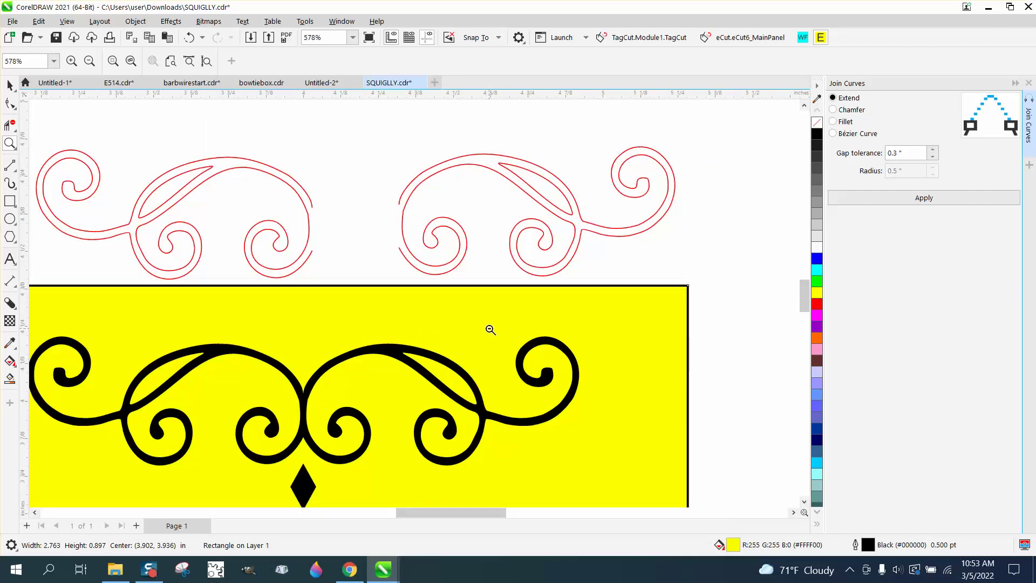